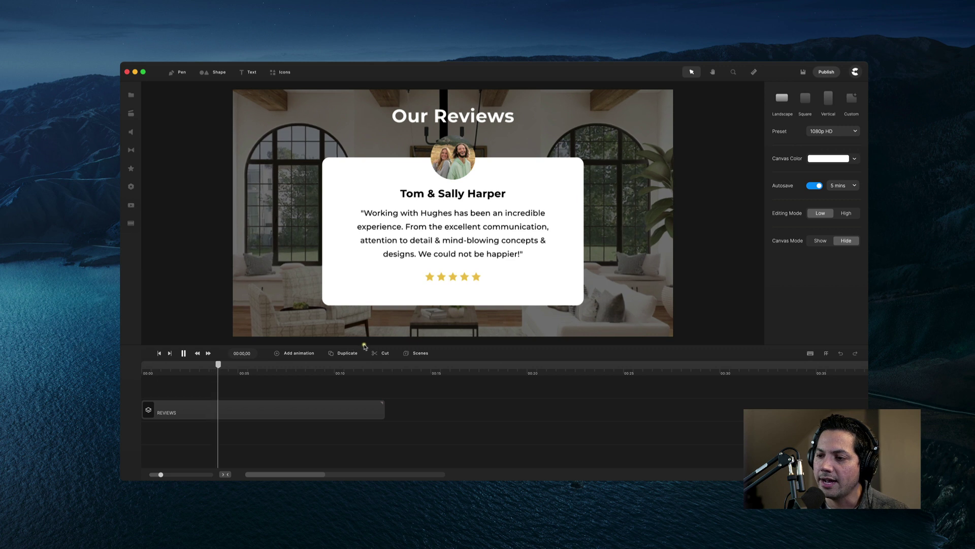
Stop playback, delete the REVIEWS clip, and return the playhead to 00:00.
key("space")
left_click(253, 405)
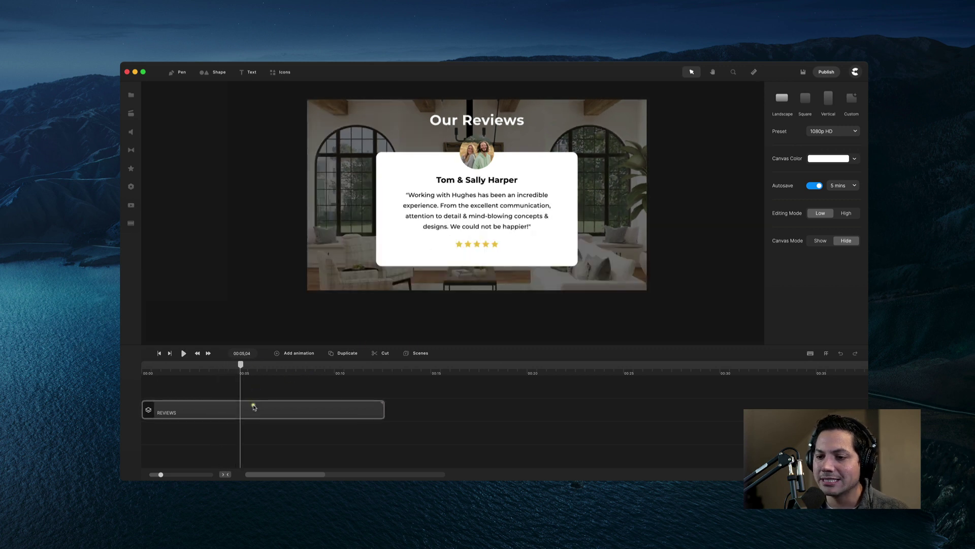
key("Delete")
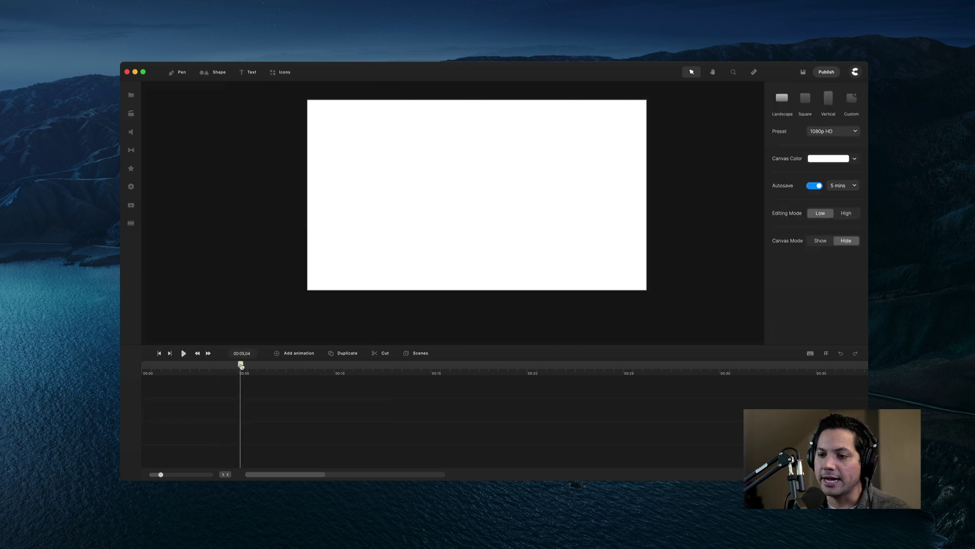
left_click_drag(241, 365, 88, 379)
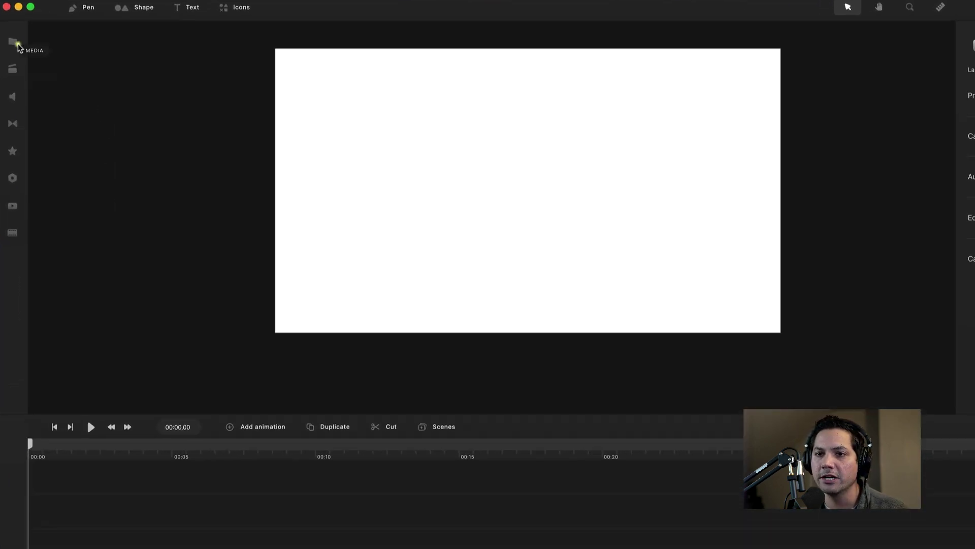
Place the living-room photo from the Wide Review folder onto the canvas.
left_click(133, 96)
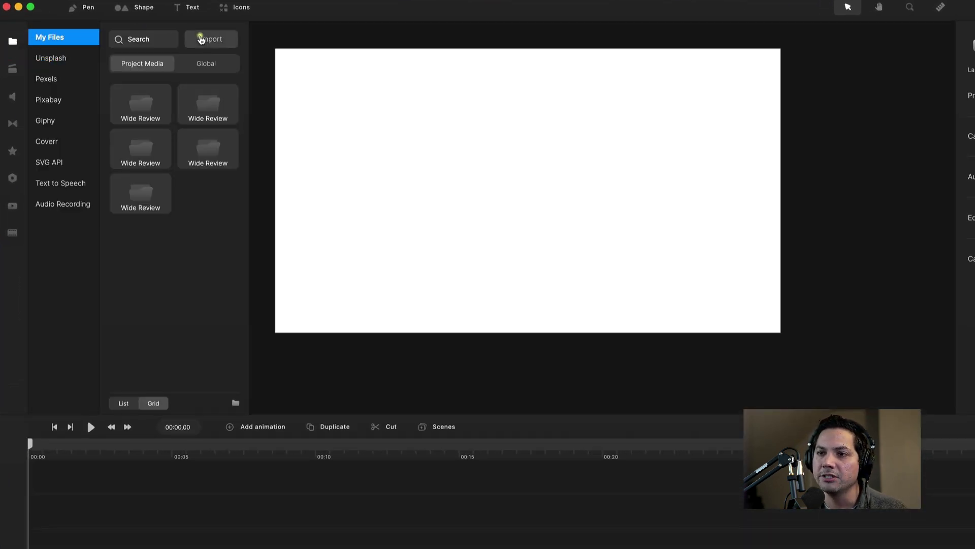
double_click(141, 104)
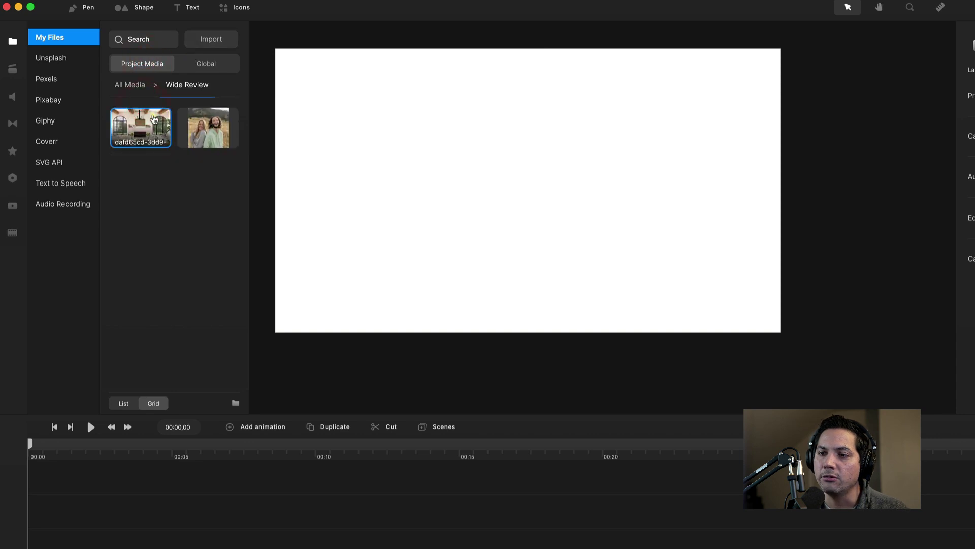
left_click_drag(154, 119, 585, 155)
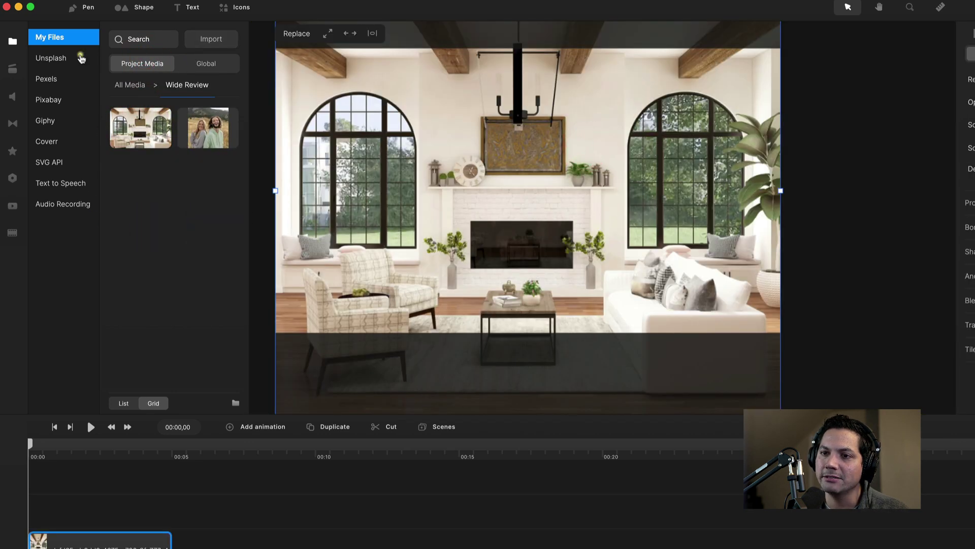
left_click(13, 41)
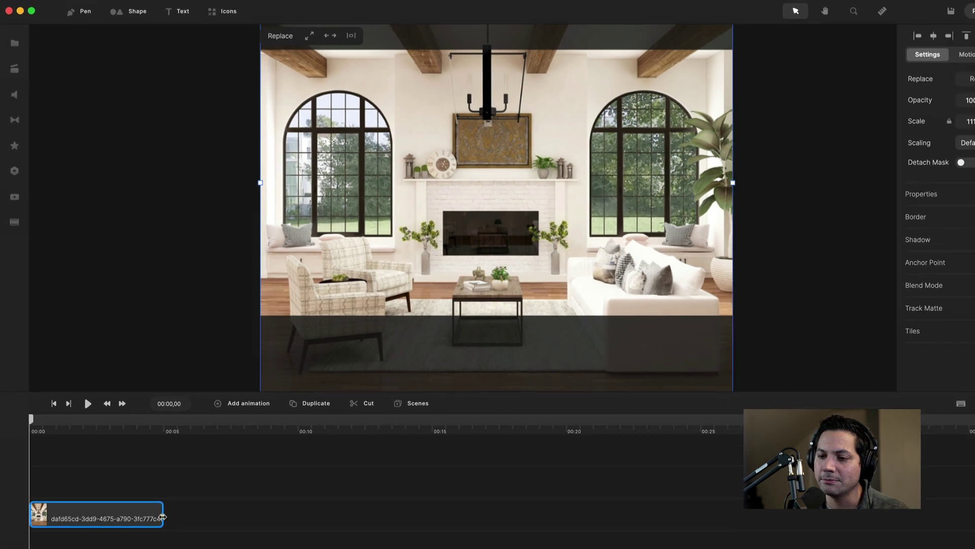
Lengthen the photo's timeline clip and rename it 'BG pic'.
left_click_drag(172, 538, 394, 512)
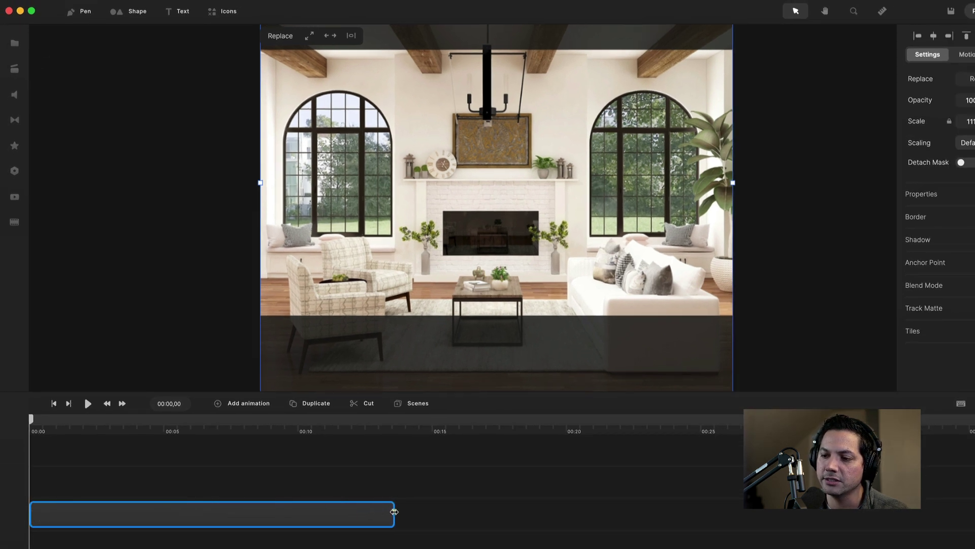
right_click(124, 518)
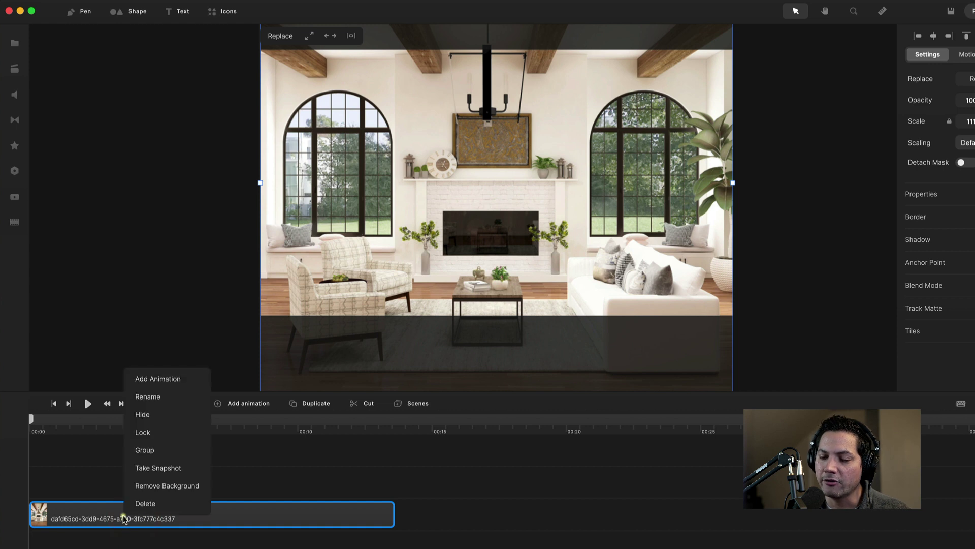
left_click(161, 397)
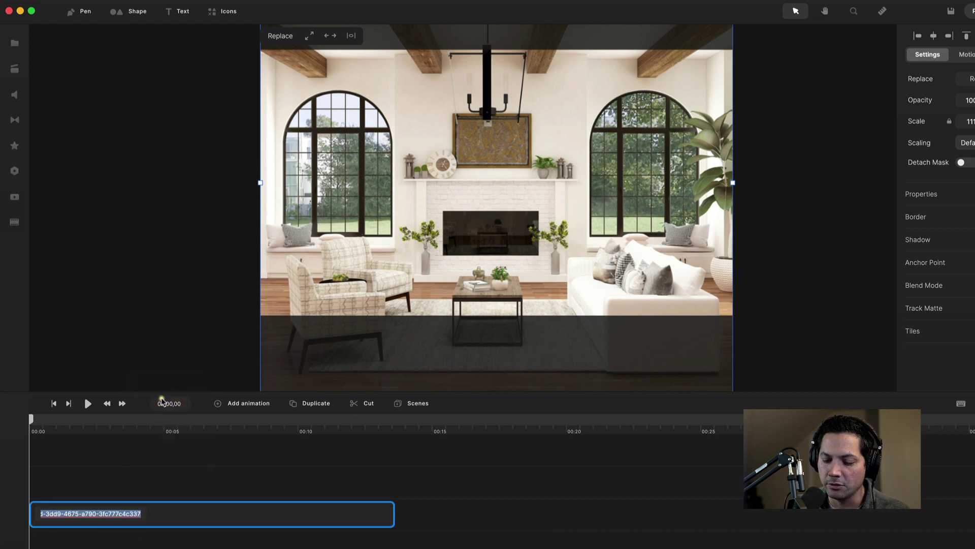
type("BG pl")
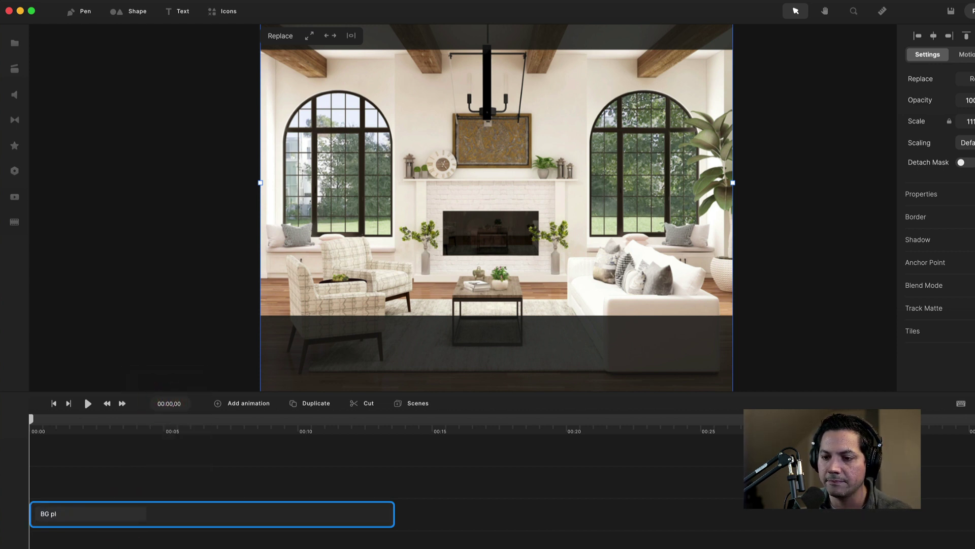
key("BackSpace")
type("ic")
key("Return")
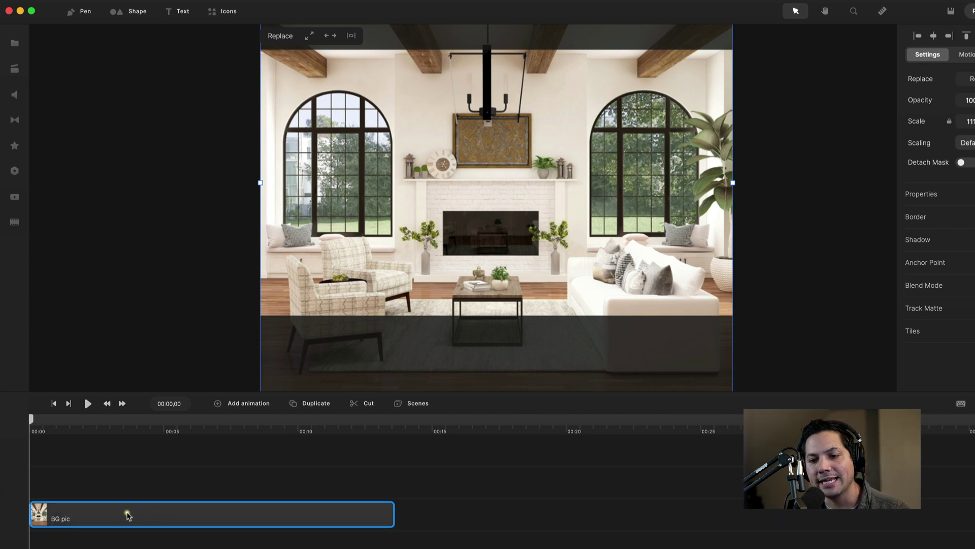
right_click(124, 516)
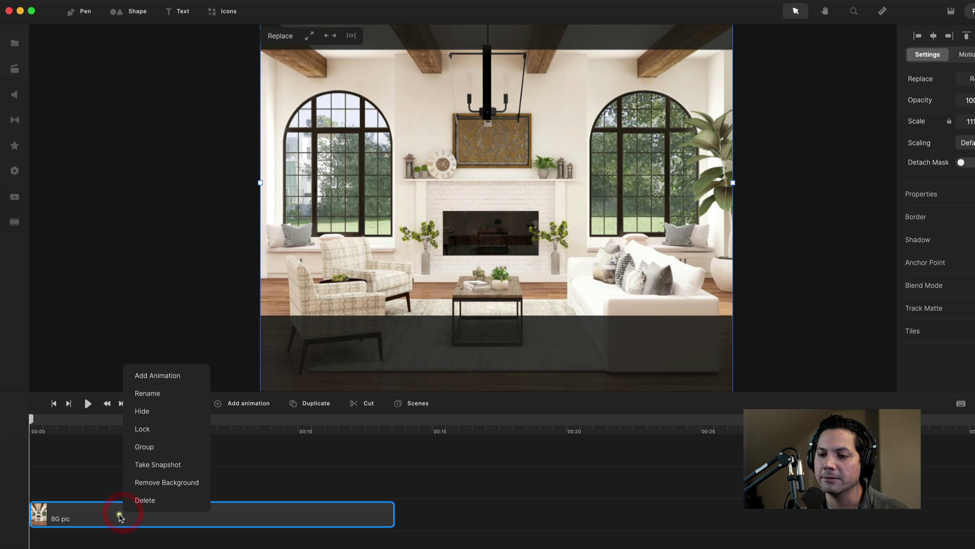
Group the BG pic clip and add a scale keyframe with Linear easing.
left_click(149, 452)
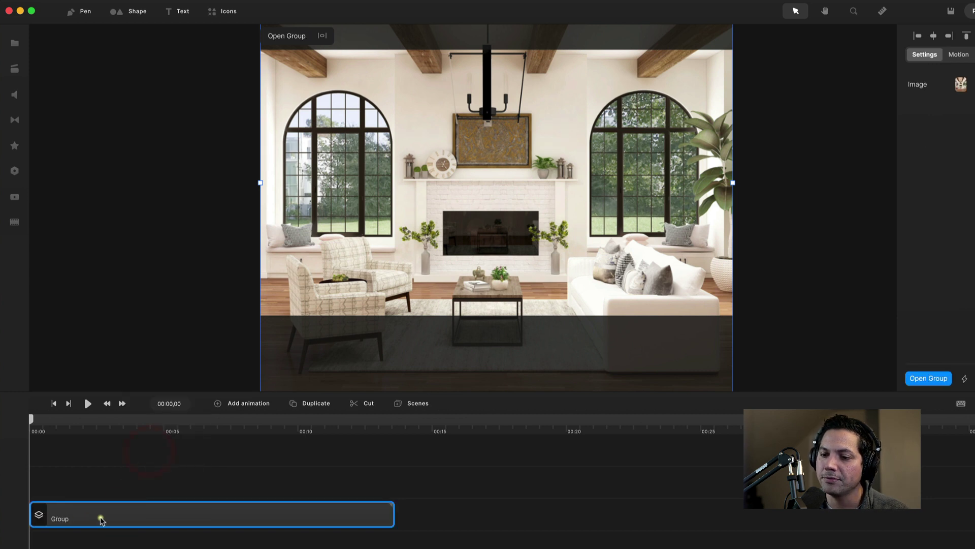
left_click_drag(33, 422, 44, 422)
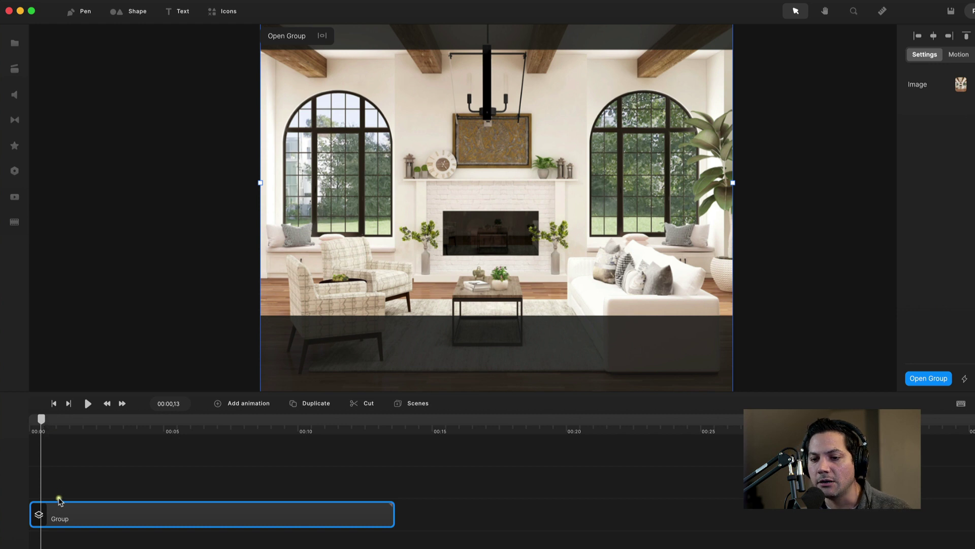
left_click(69, 518)
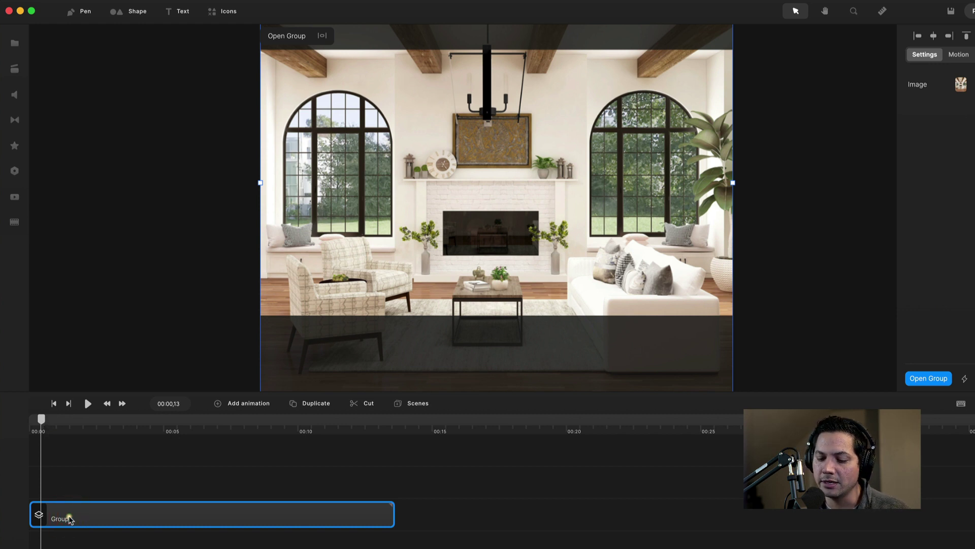
key("s")
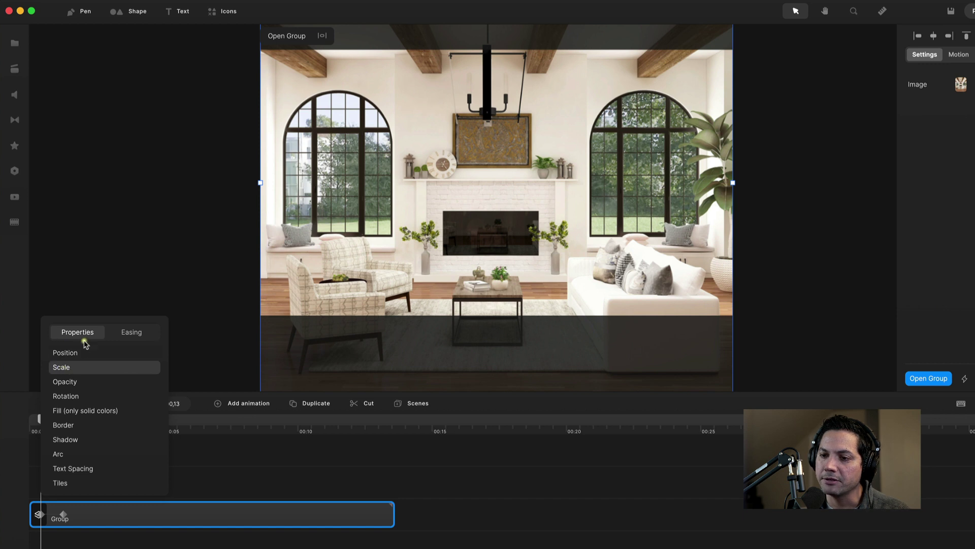
left_click(127, 336)
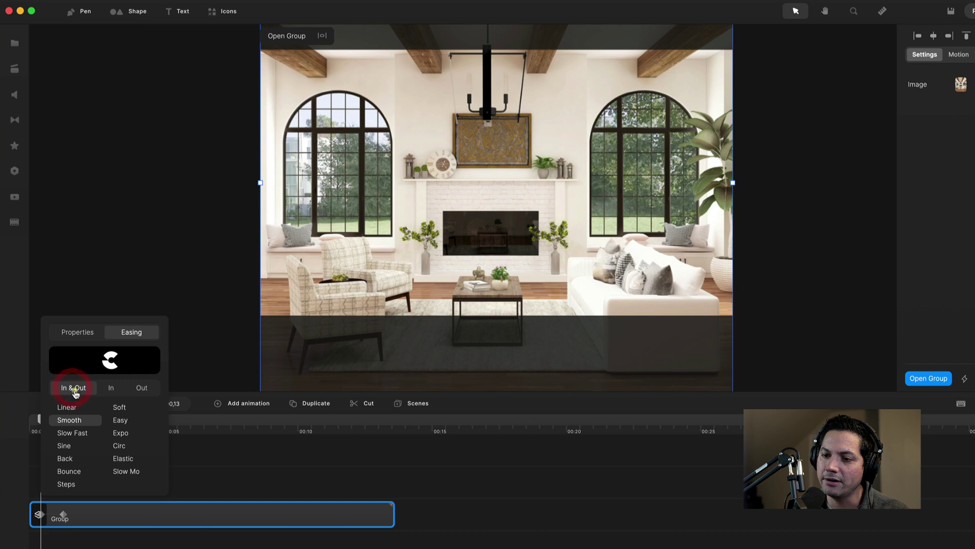
left_click(63, 408)
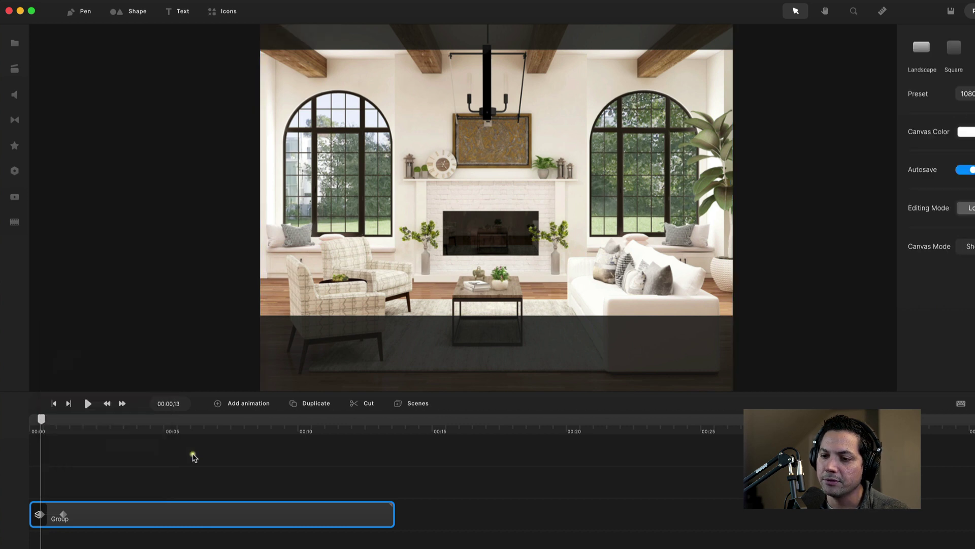
left_click(191, 454)
Set the group's scale to 112% at 00:01,08.
left_click(39, 515)
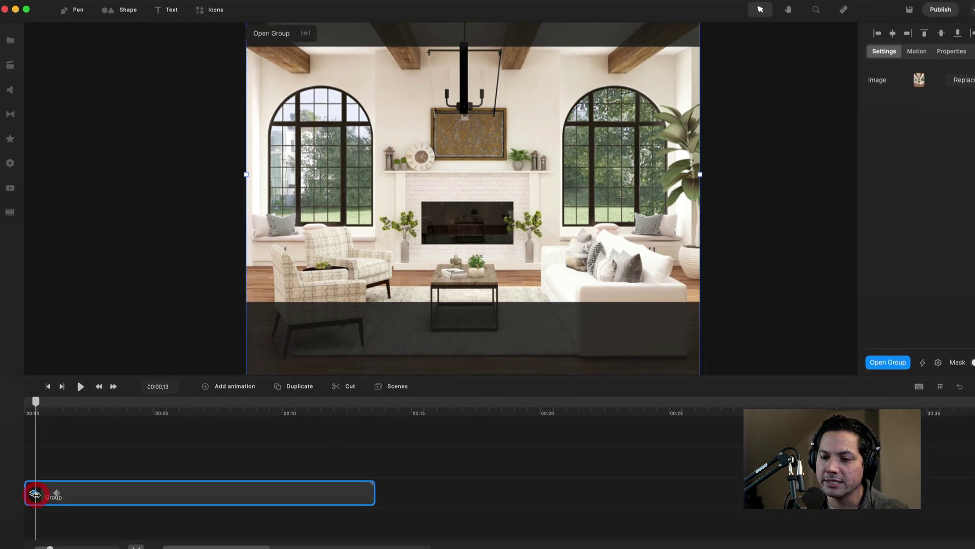
left_click(926, 49)
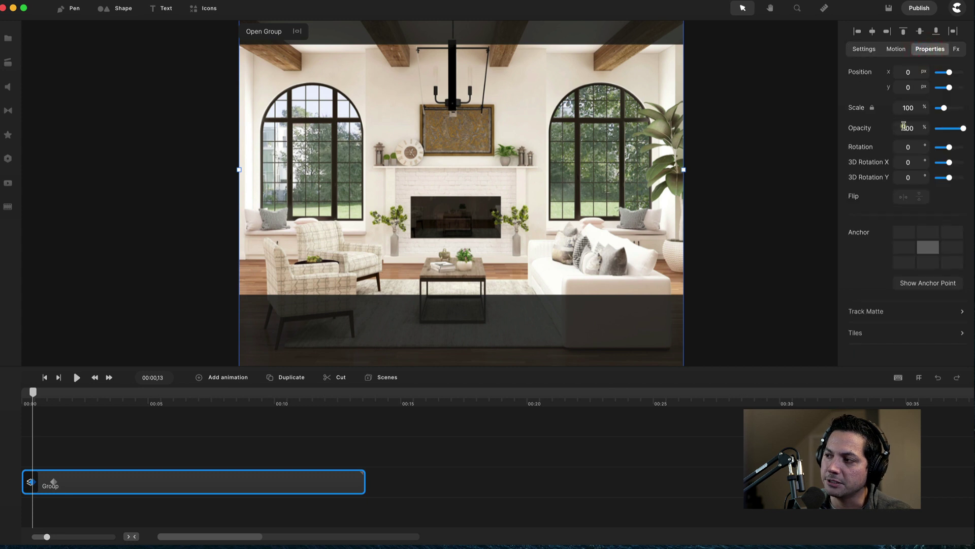
left_click(53, 482)
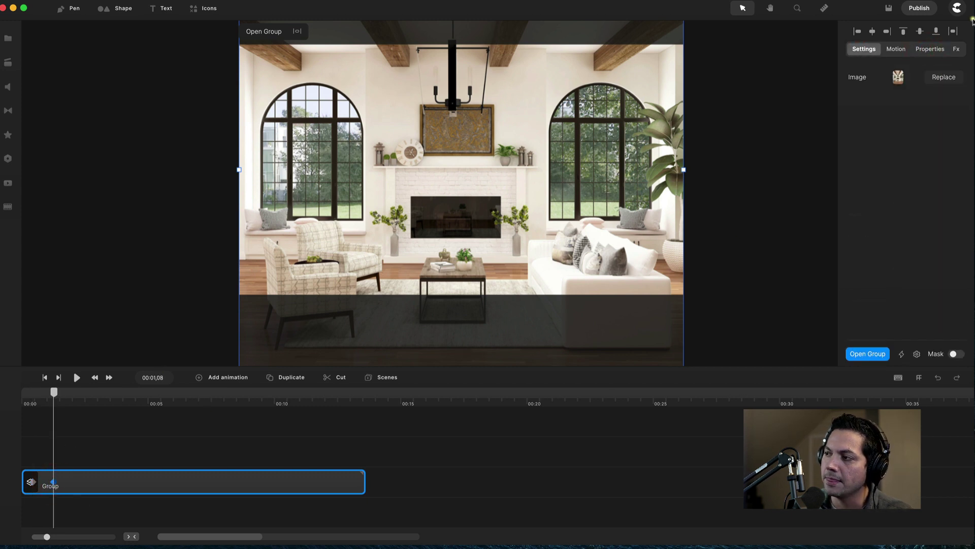
left_click(928, 50)
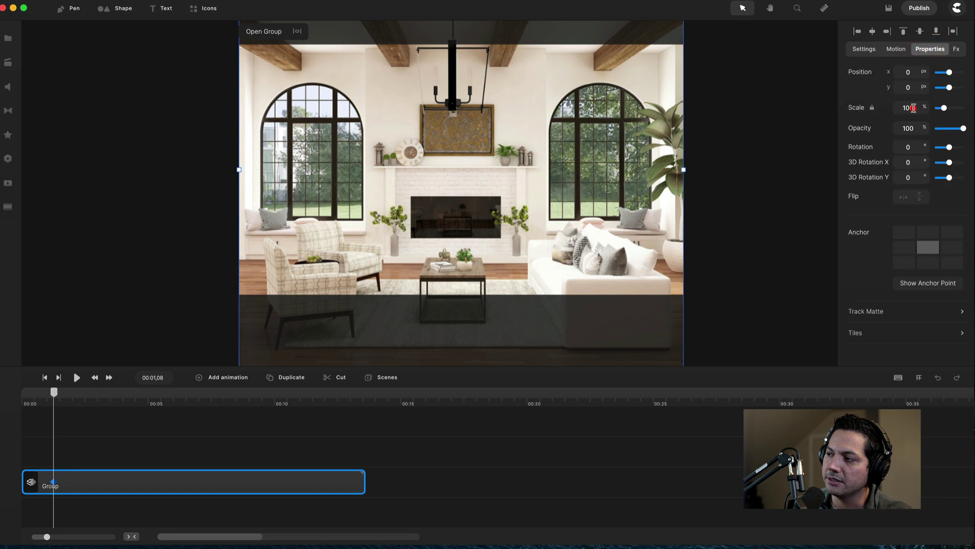
type("112")
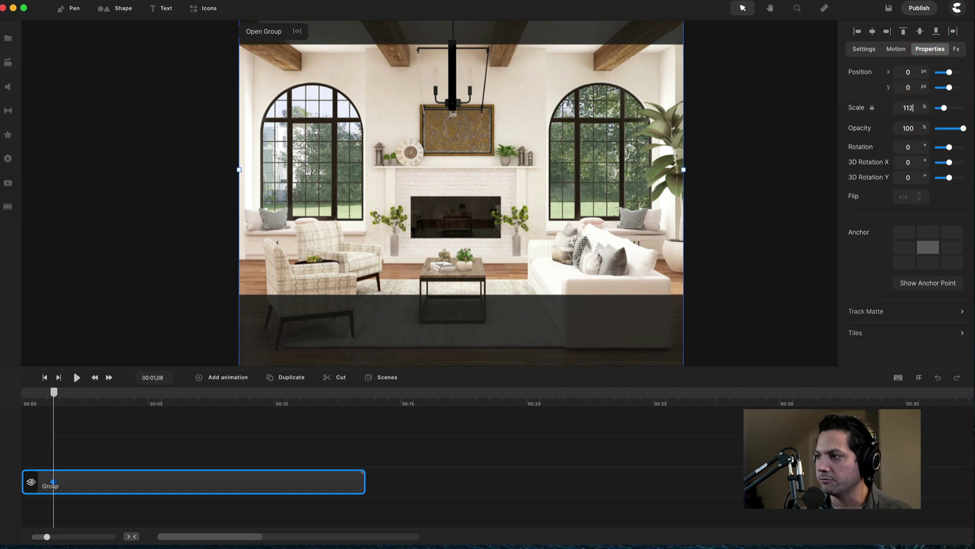
key("Return")
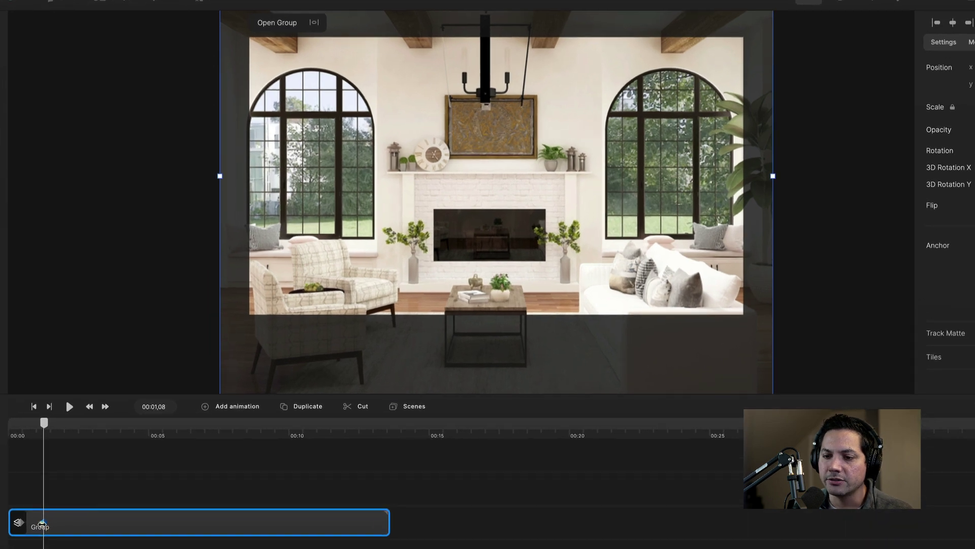
Stretch the scale keyframe to the clip's end and preview the zoom from the start.
left_click_drag(42, 523, 382, 523)
left_click_drag(20, 522, 9, 527)
left_click_drag(43, 424, 2, 432)
key("space")
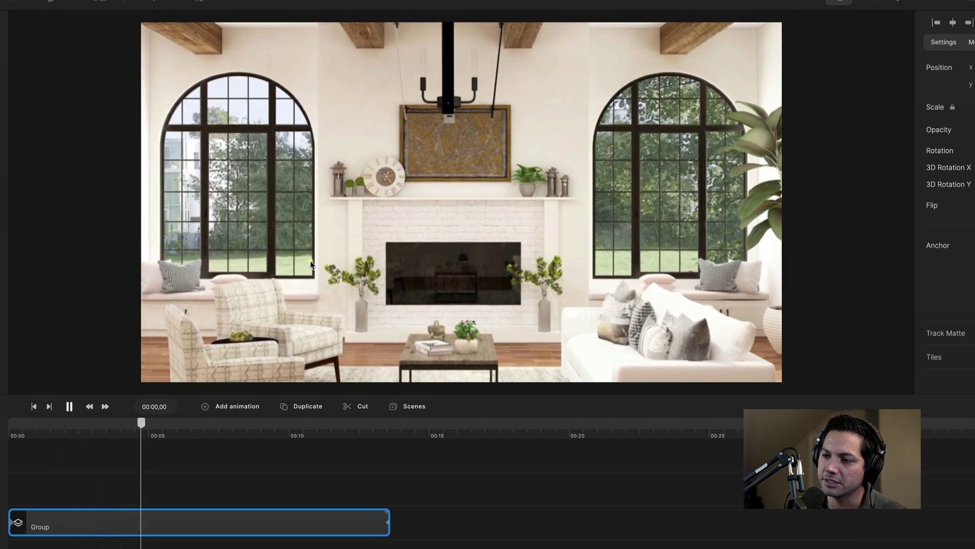
Stop playback and rename the background photo's Group clip to 'Master BG Pic'.
key("space")
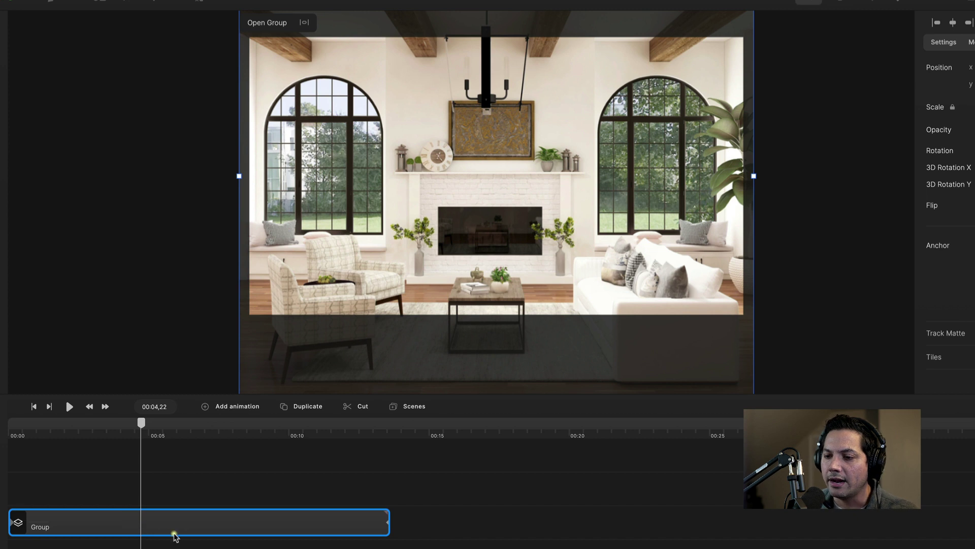
right_click(171, 531)
left_click(206, 449)
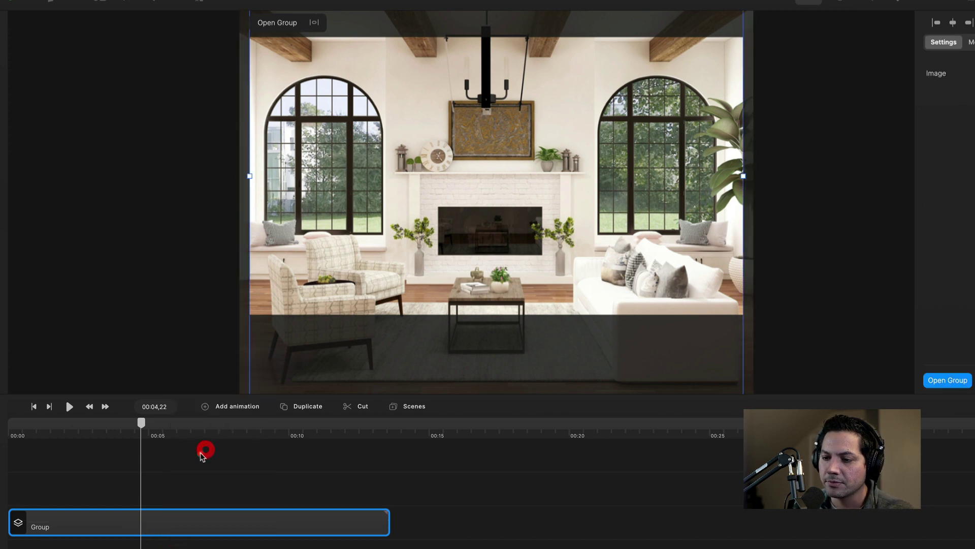
right_click(70, 528)
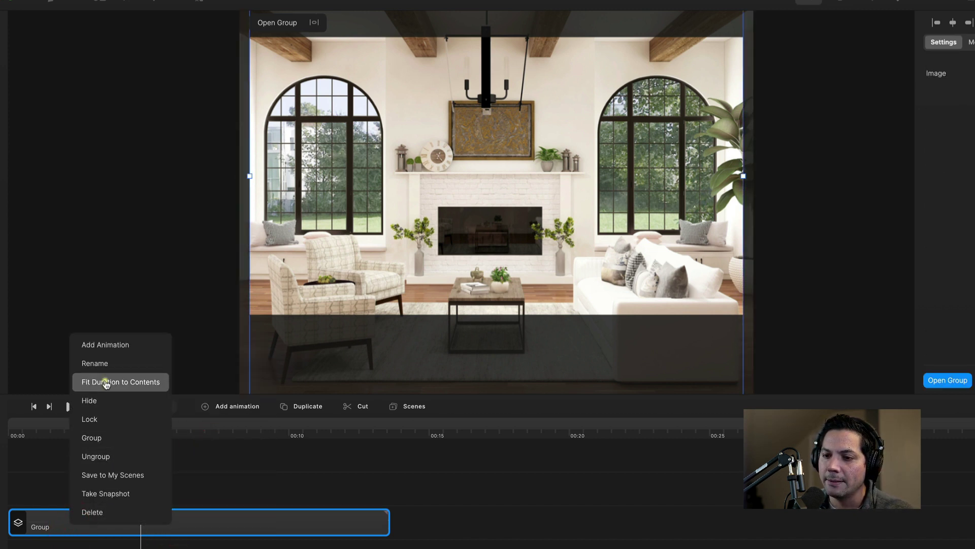
left_click(99, 366)
type("Master BG Pic")
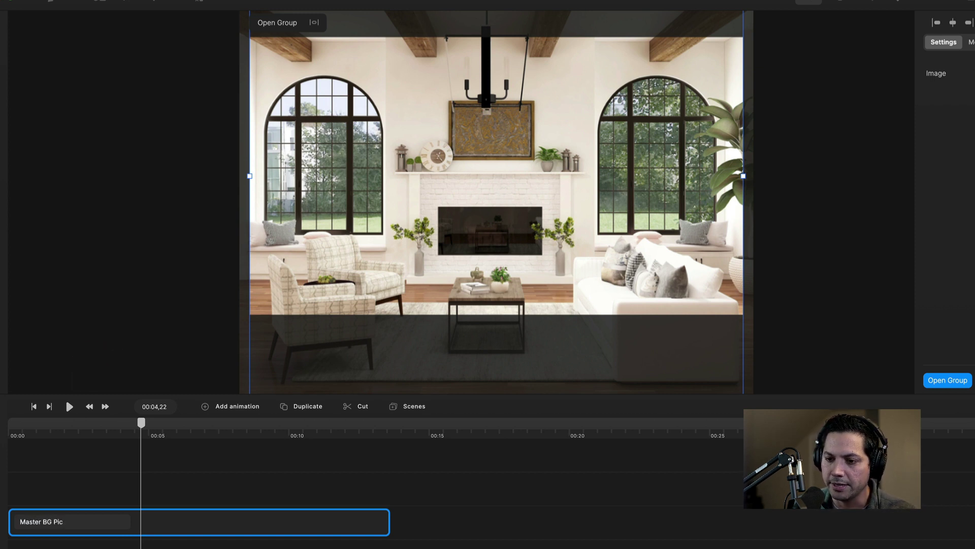
key("Return")
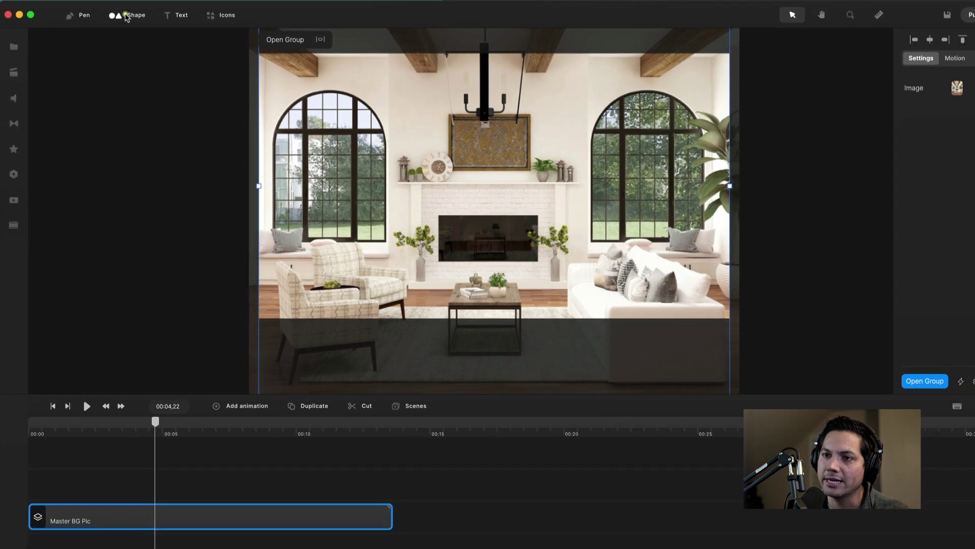
Add a Rounded Rect starting at 00:00, filled black at 57% opacity, expanded to cover the canvas.
left_click(126, 16)
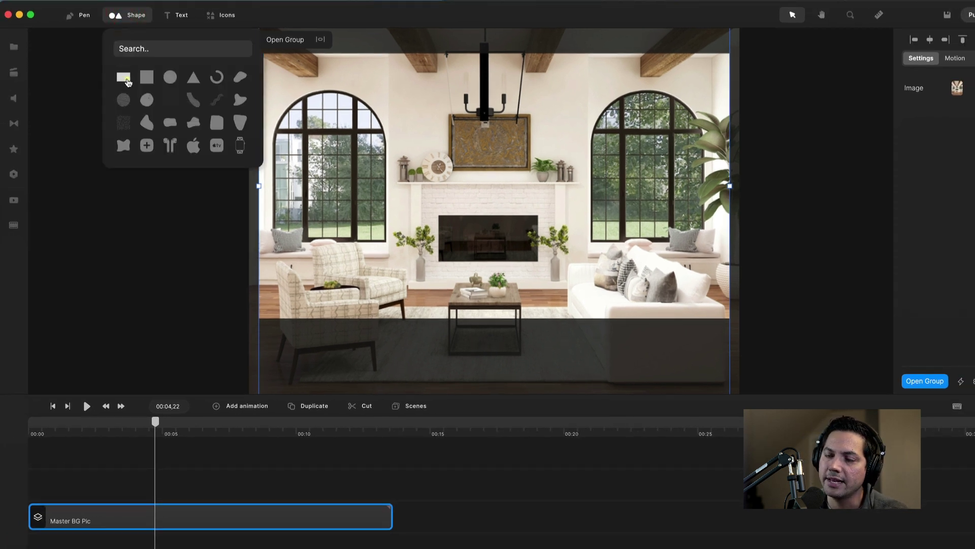
left_click(124, 78)
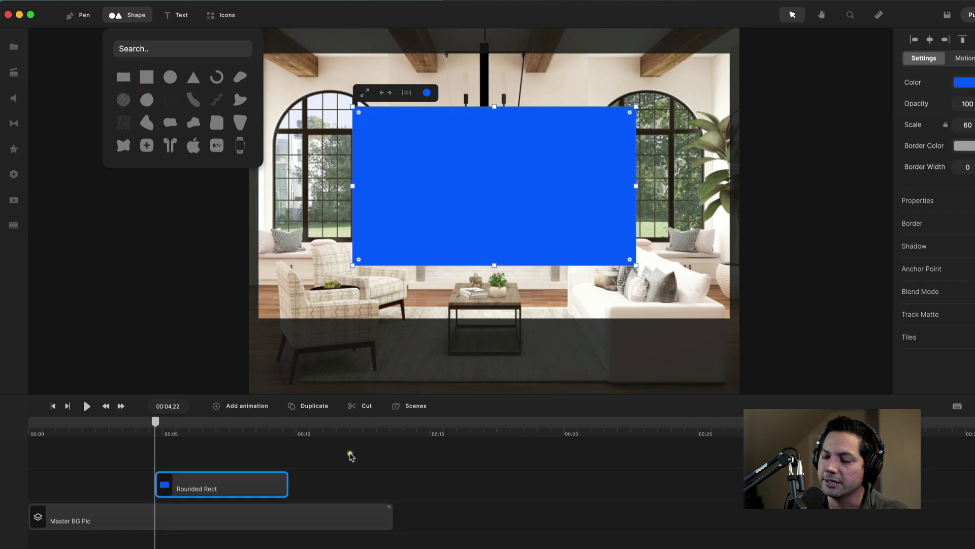
left_click_drag(232, 490, 392, 488)
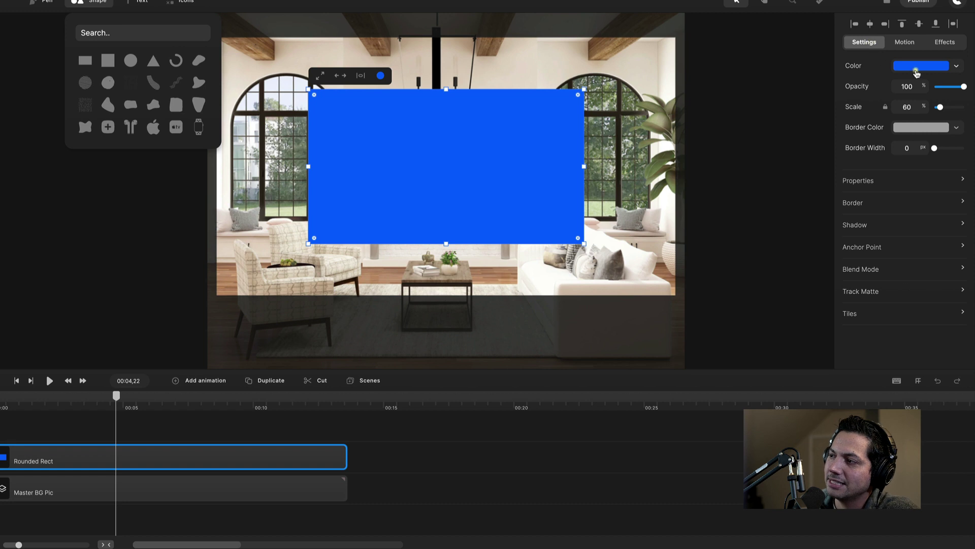
left_click(916, 74)
left_click_drag(754, 95, 700, 145)
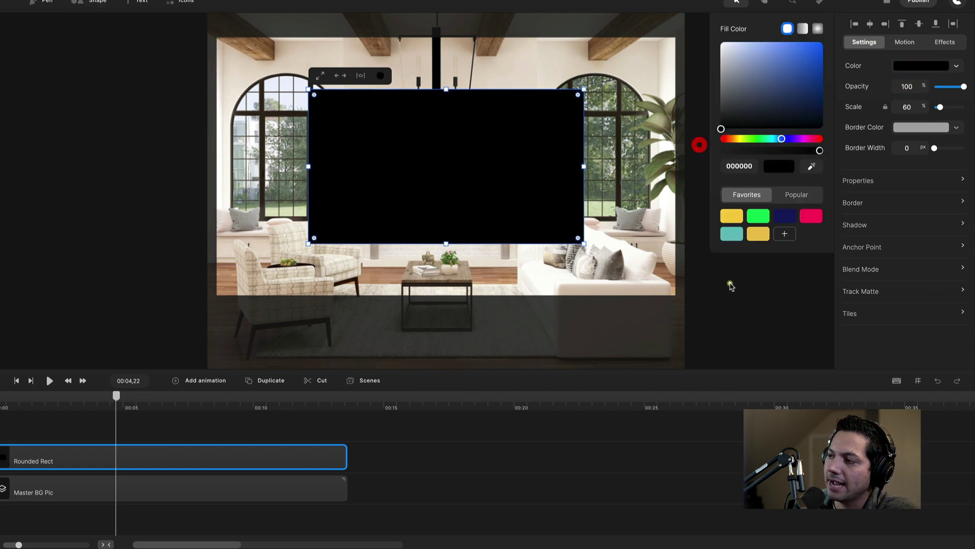
double_click(916, 86)
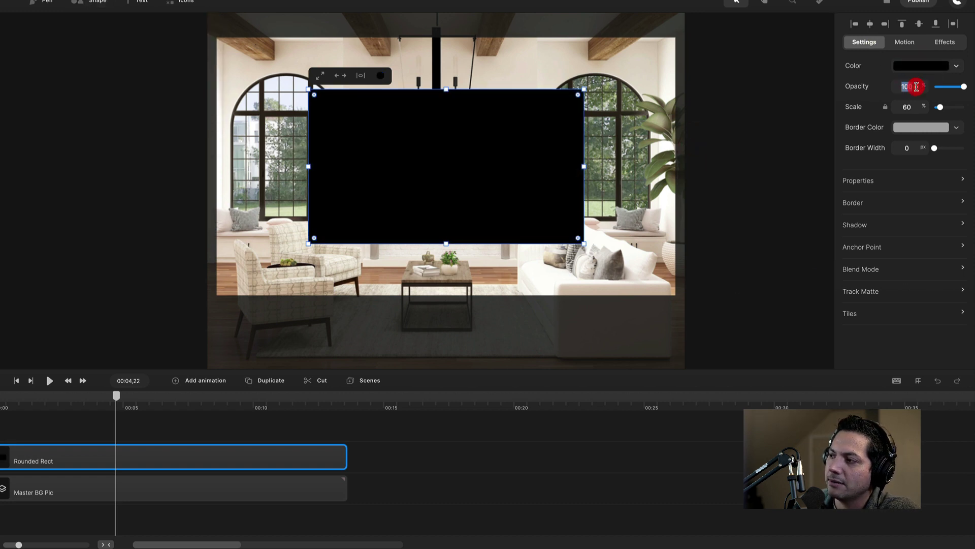
type("0")
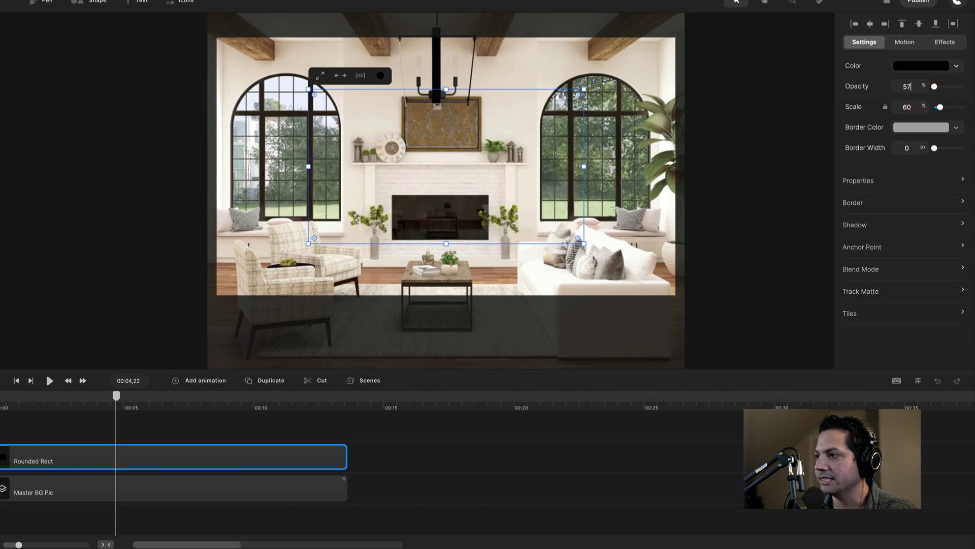
key("Return")
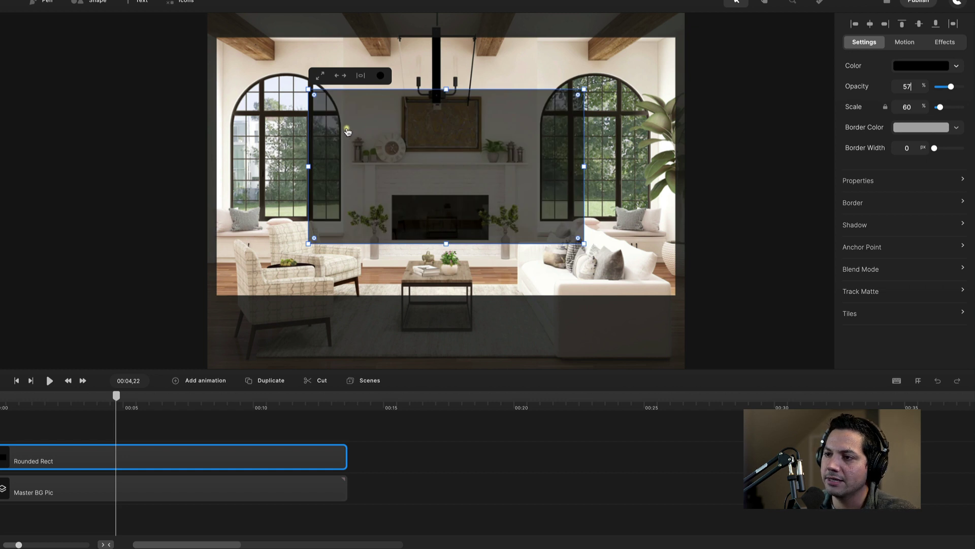
left_click(320, 75)
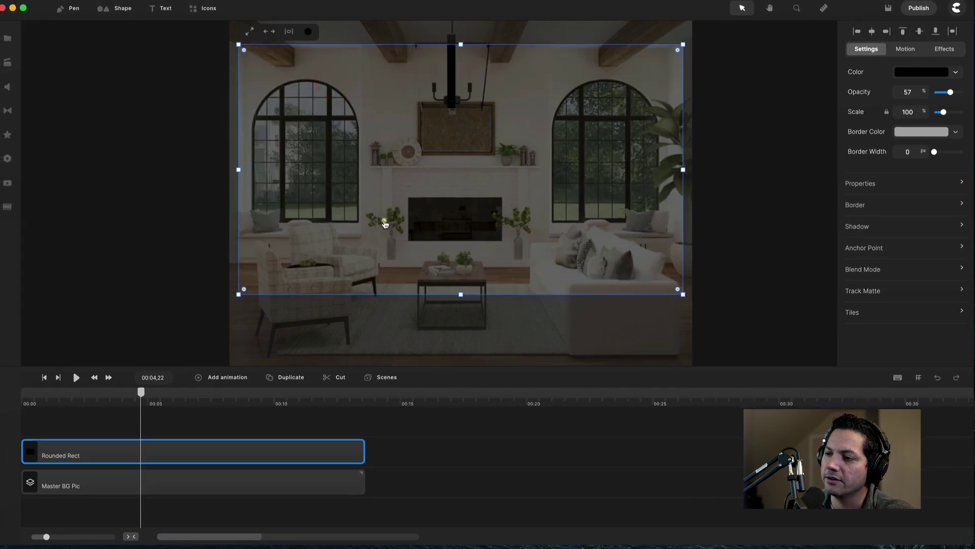
Rename the rectangle clip to 'Faded Overlay'.
right_click(69, 455)
left_click(99, 370)
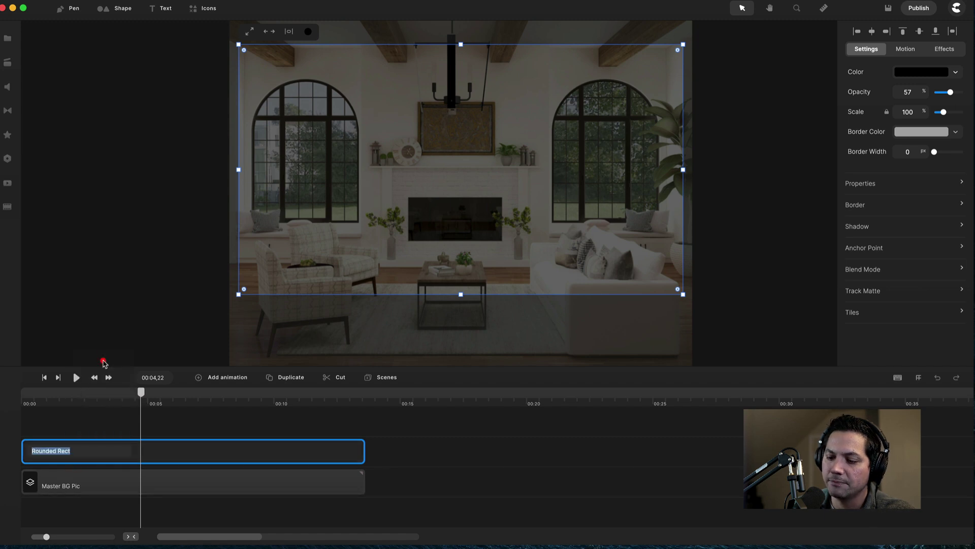
type("Faded Overlay")
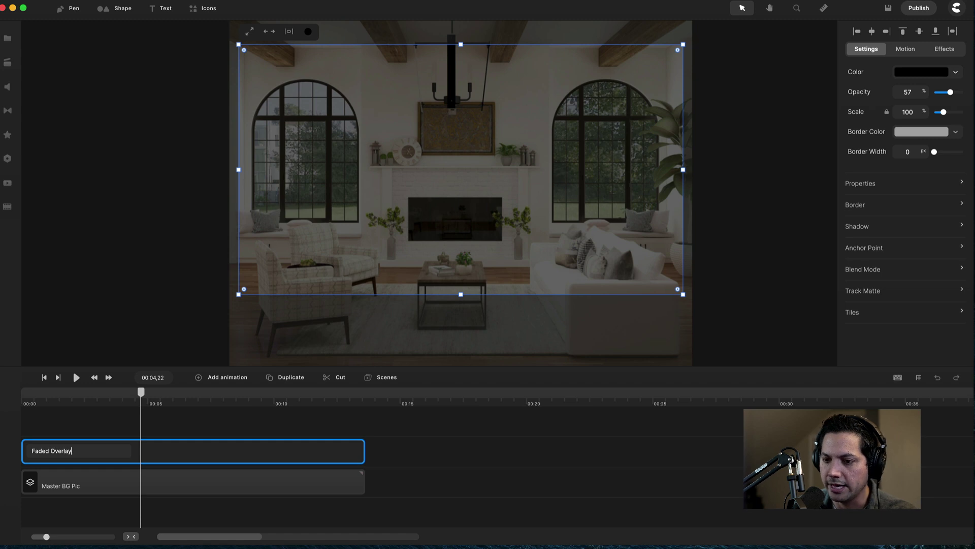
key("Return")
left_click(89, 362)
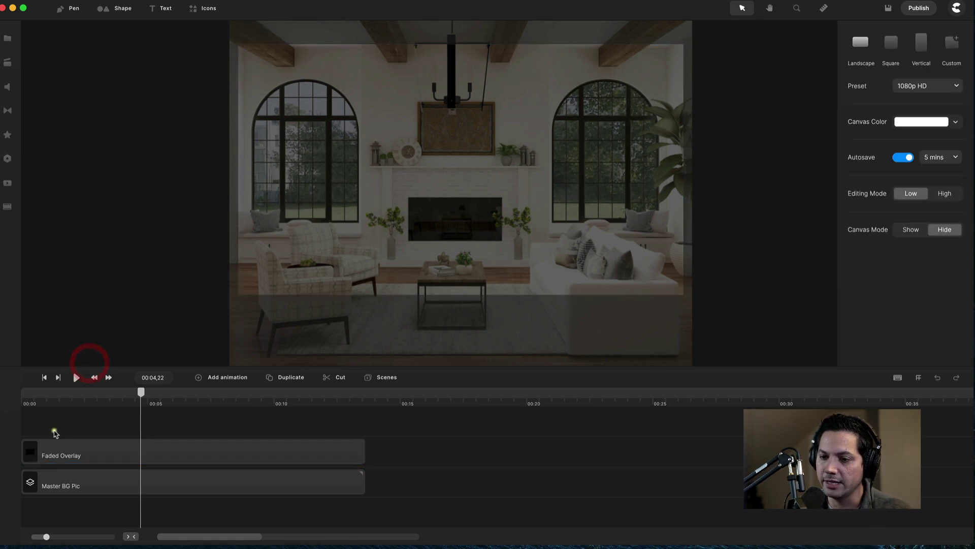
left_click(77, 453)
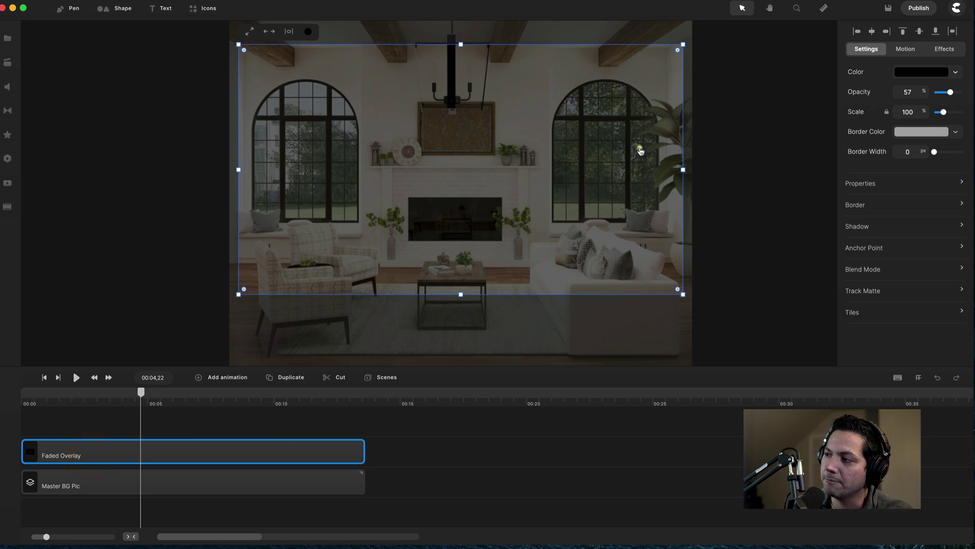
Give the Faded Overlay a Fade In entrance and Fade Out exit, then scrub to preview.
left_click(905, 50)
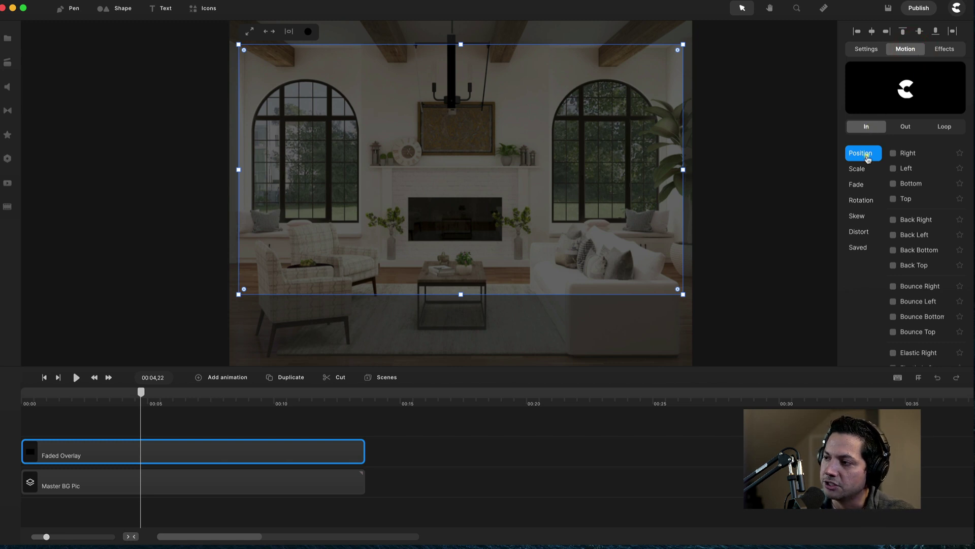
left_click(856, 186)
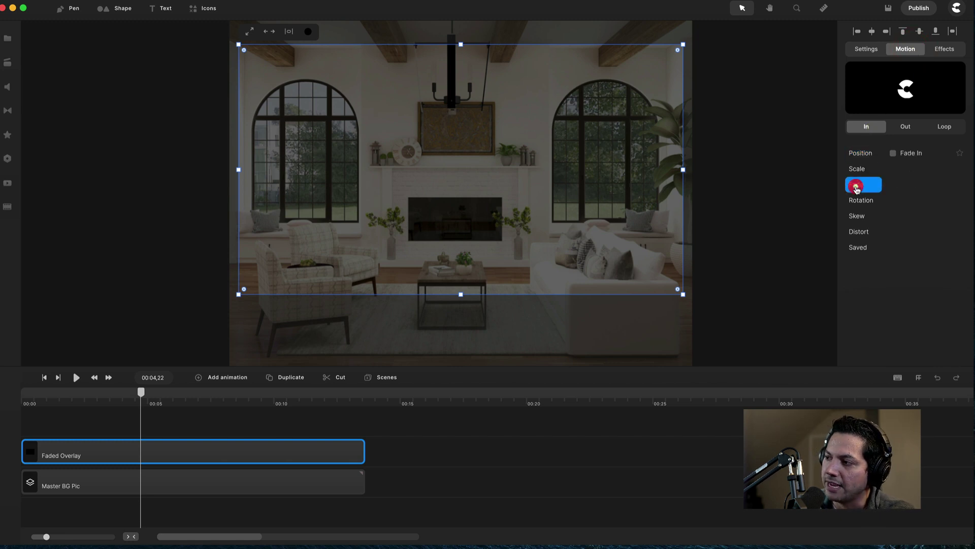
left_click(893, 154)
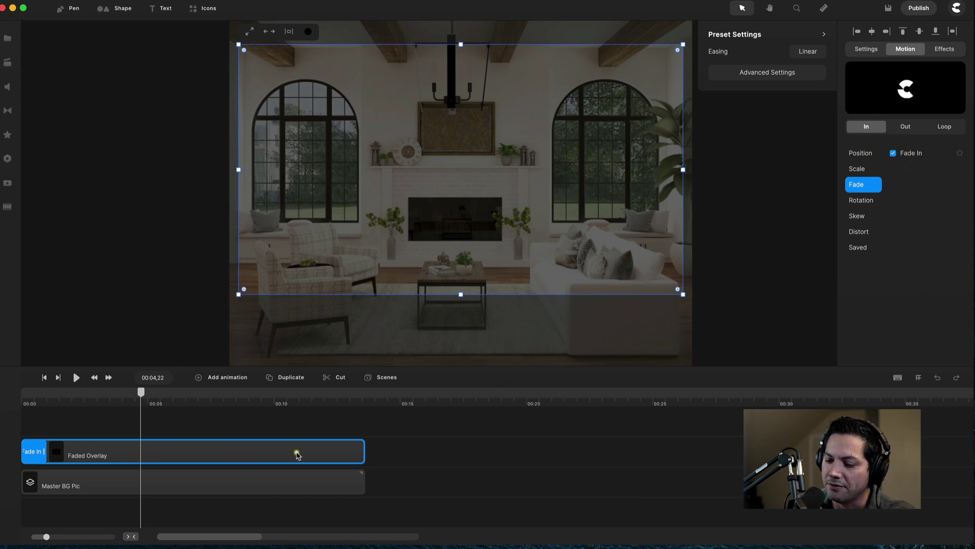
left_click(907, 127)
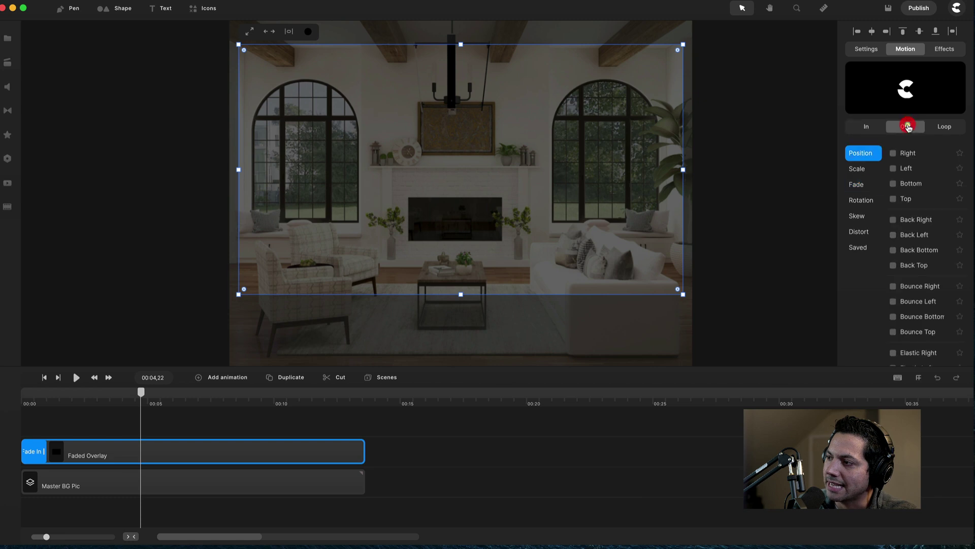
left_click(857, 184)
left_click(893, 154)
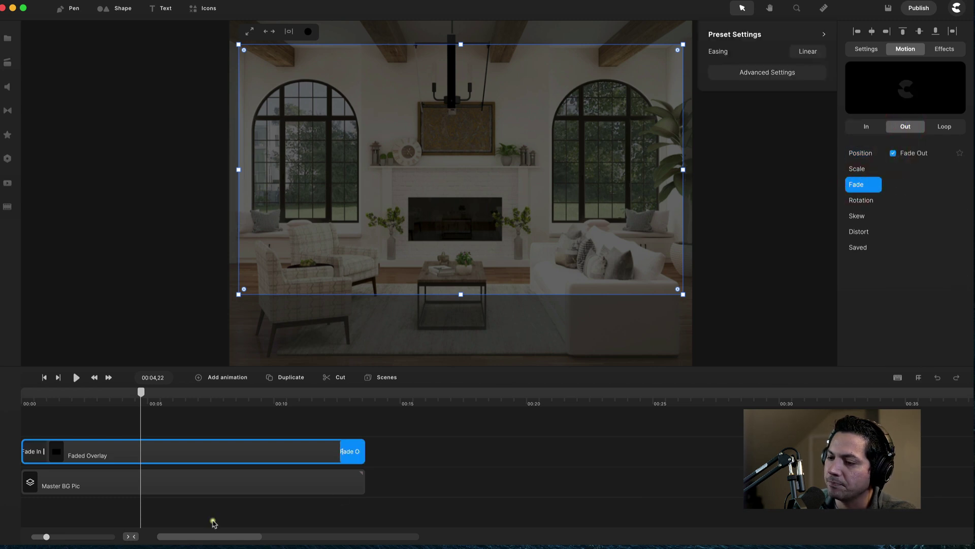
left_click(42, 396)
left_click_drag(41, 395, 241, 398)
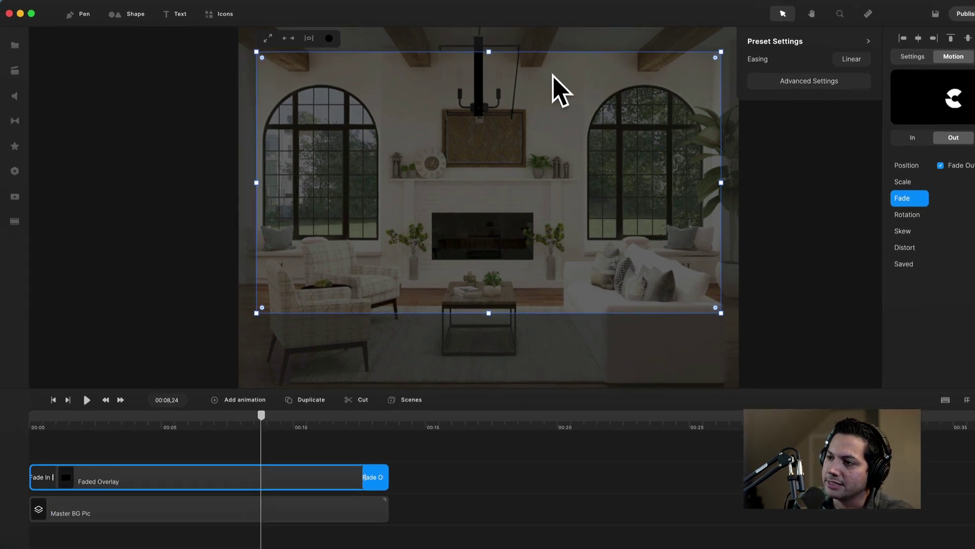
At 00:00, add a text layer reading 'Our Review' and select it for a Montserrat Bold font.
left_click(137, 442)
left_click(38, 428)
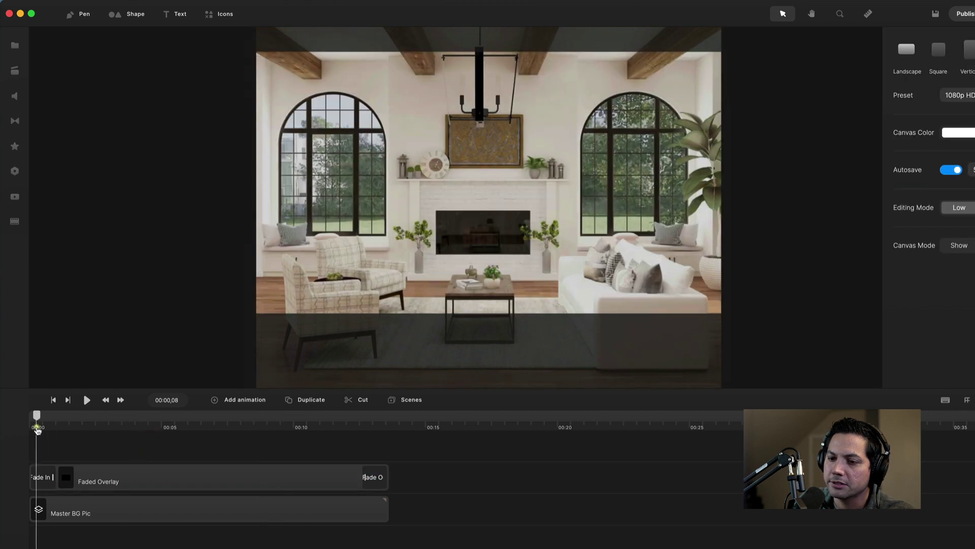
left_click_drag(37, 428, 22, 428)
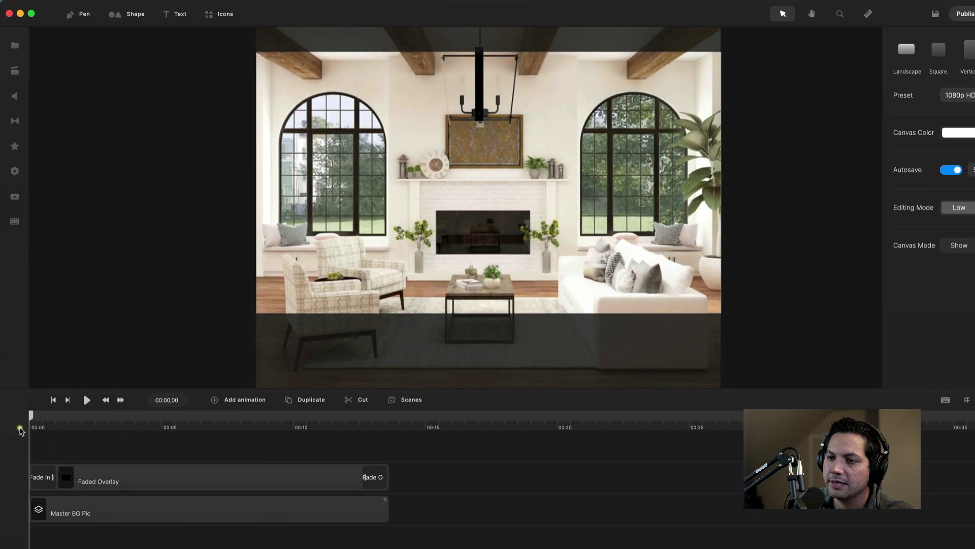
left_click(178, 15)
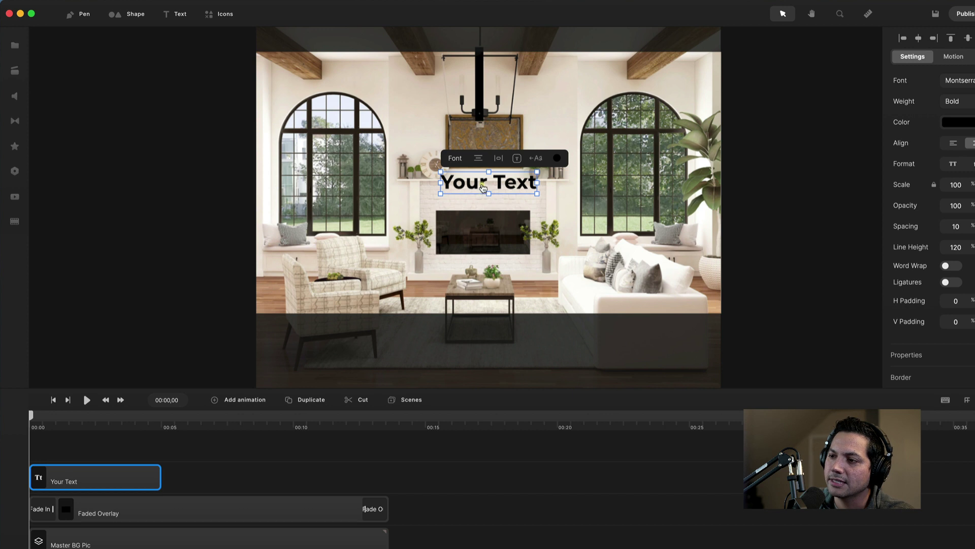
double_click(481, 184)
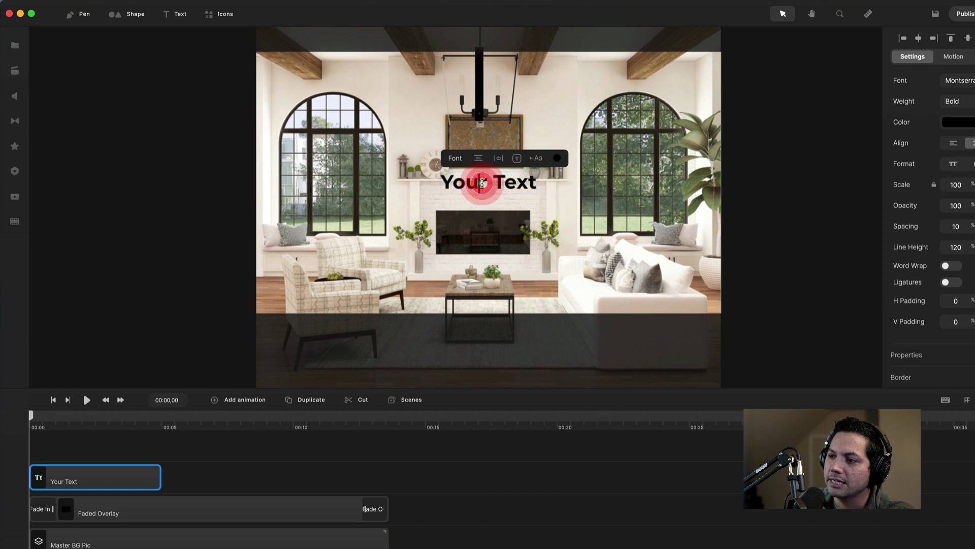
type("o")
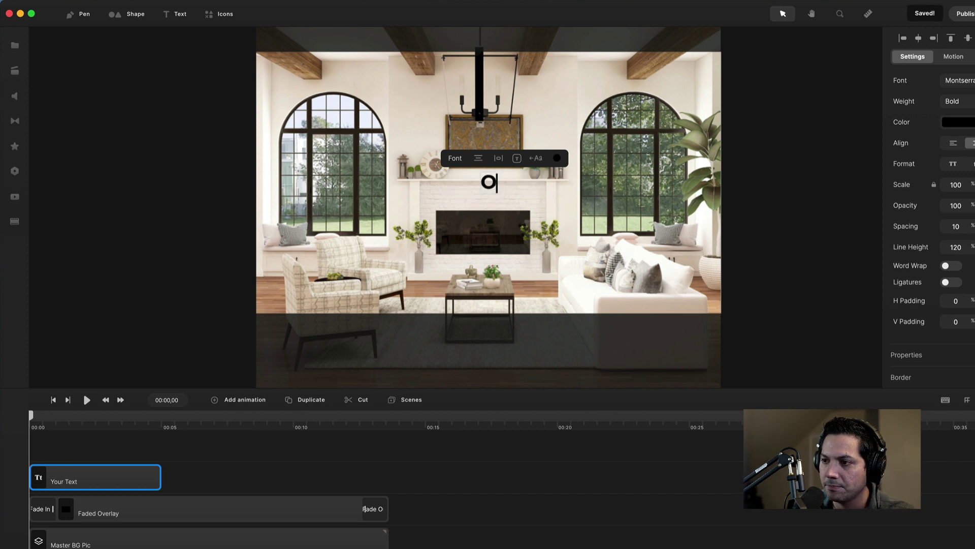
type("ur Review")
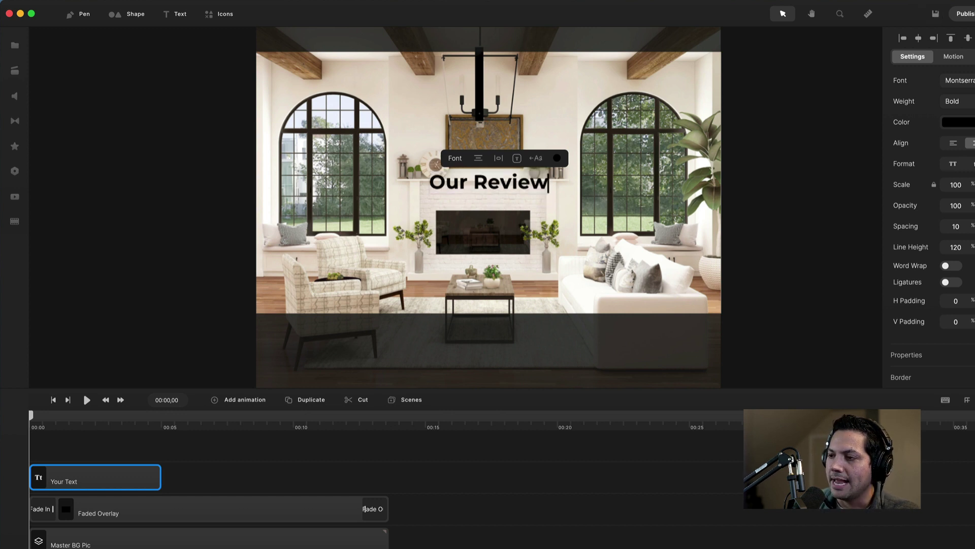
triple_click(516, 184)
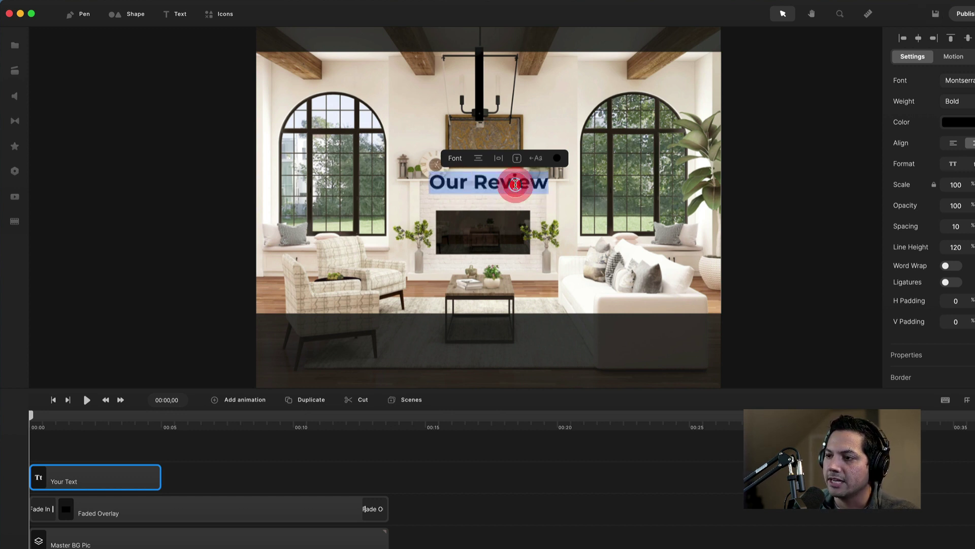
left_click(914, 81)
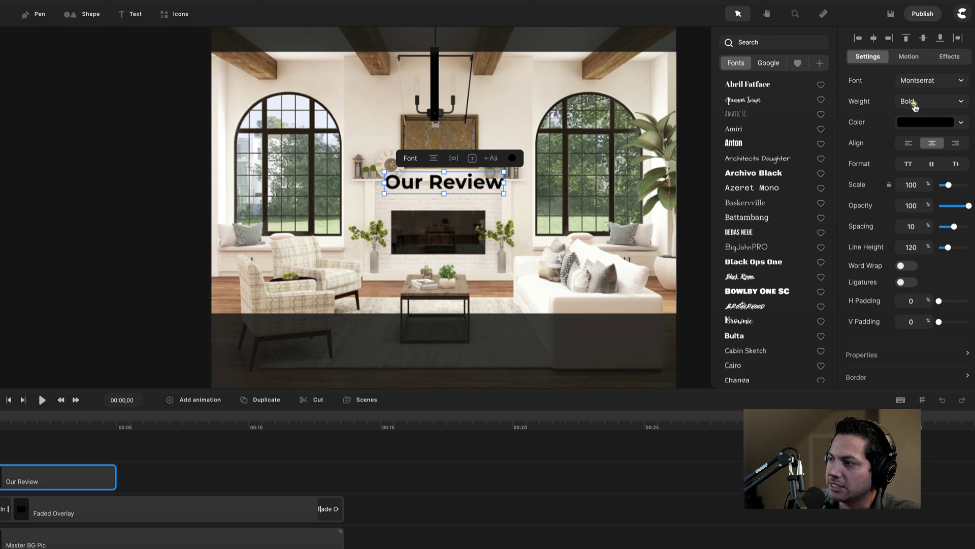
Make the Our Review text white (ffffff) and stretch its clip to about 00:13.
left_click(914, 121)
left_click_drag(810, 87, 686, 49)
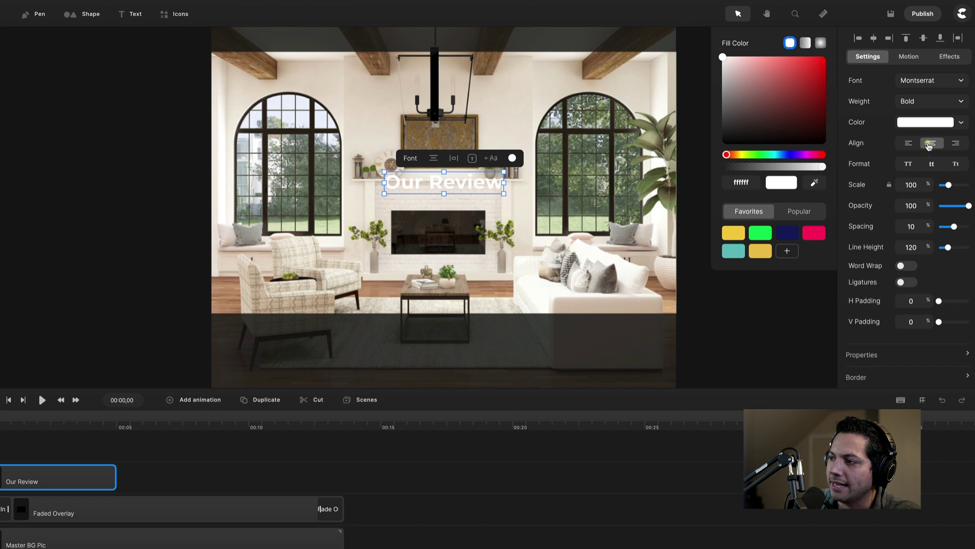
left_click(182, 480)
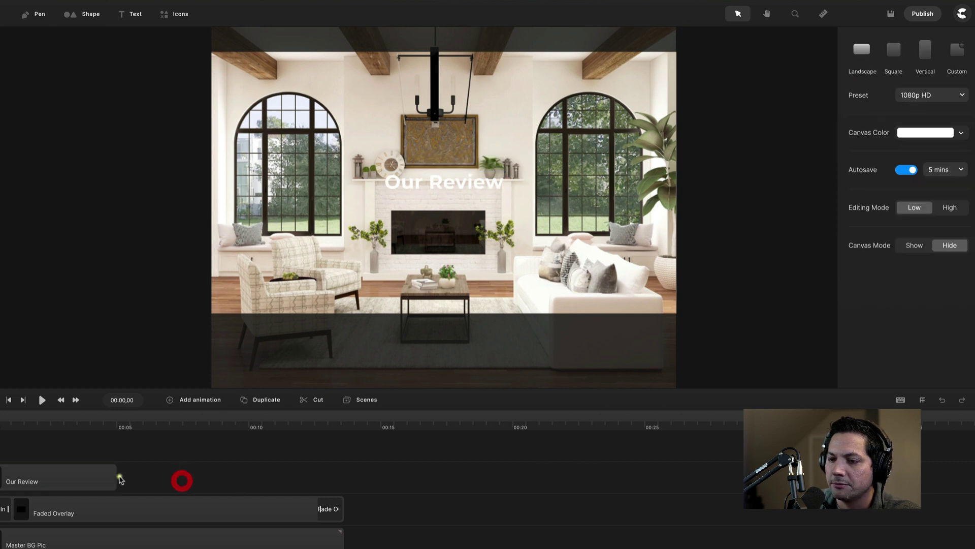
left_click(101, 478)
left_click_drag(130, 479, 345, 484)
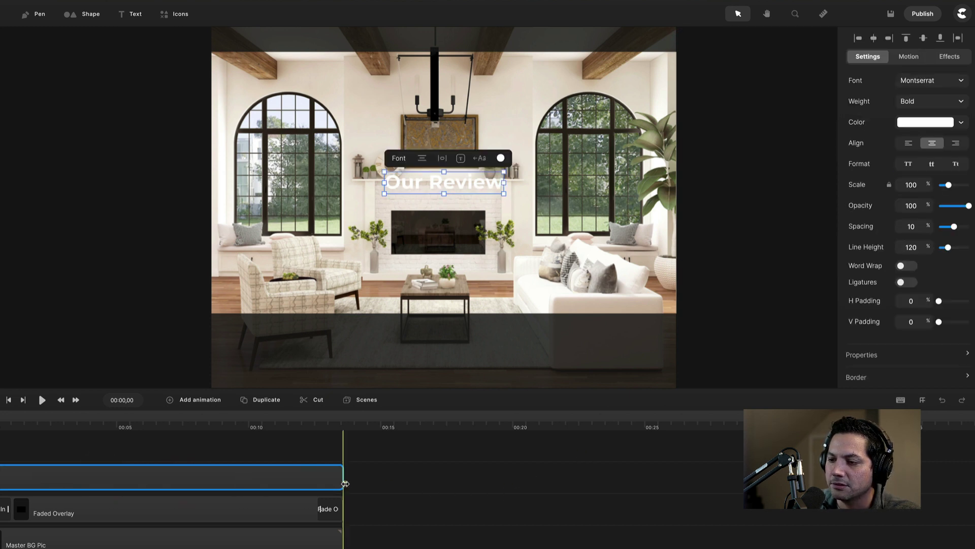
left_click_drag(32, 479, 44, 479)
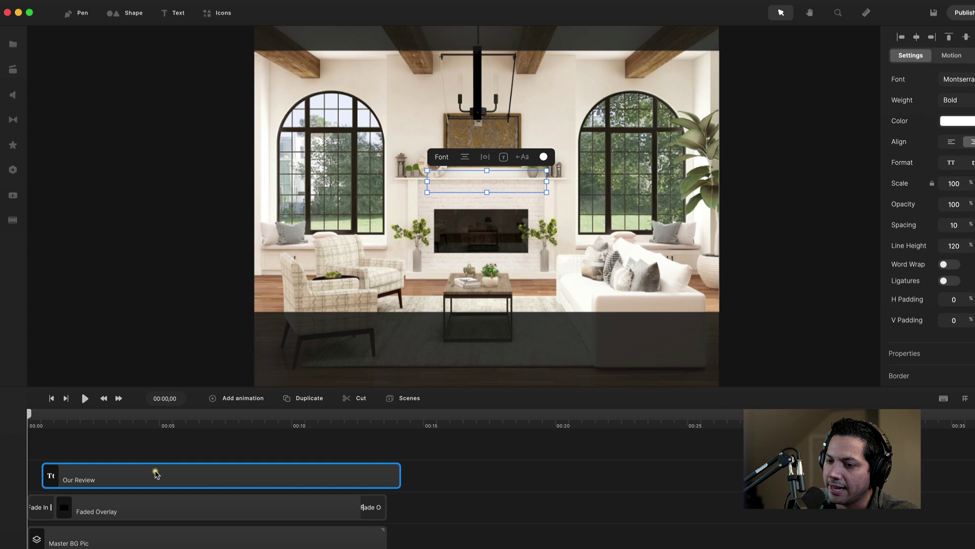
Give the Our Review title a Fade In set to Letter with Random order.
left_click(952, 57)
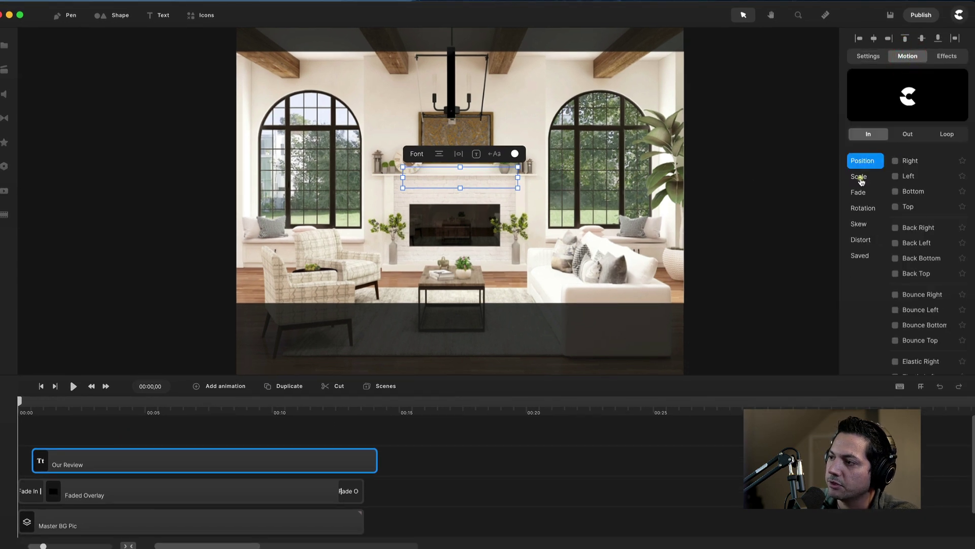
left_click(857, 192)
left_click(896, 162)
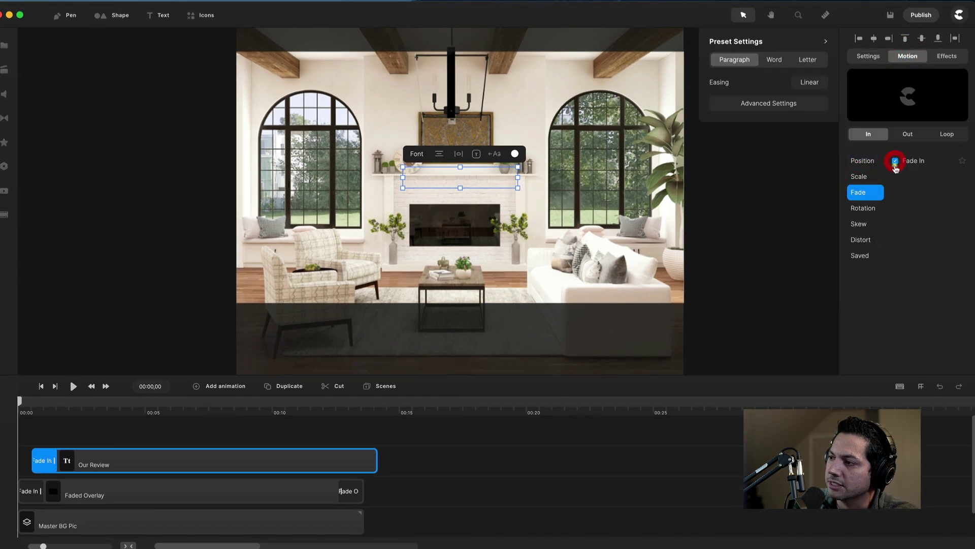
left_click(767, 102)
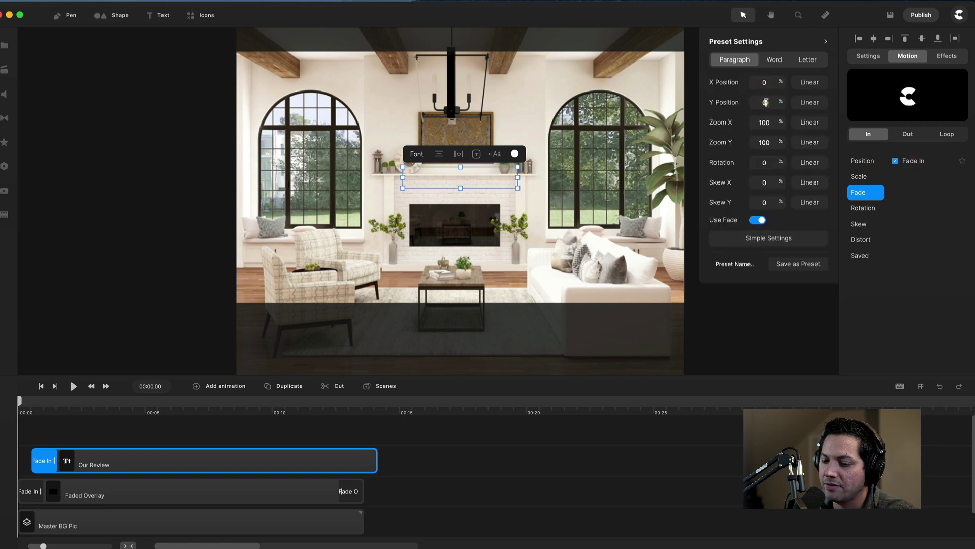
left_click(809, 60)
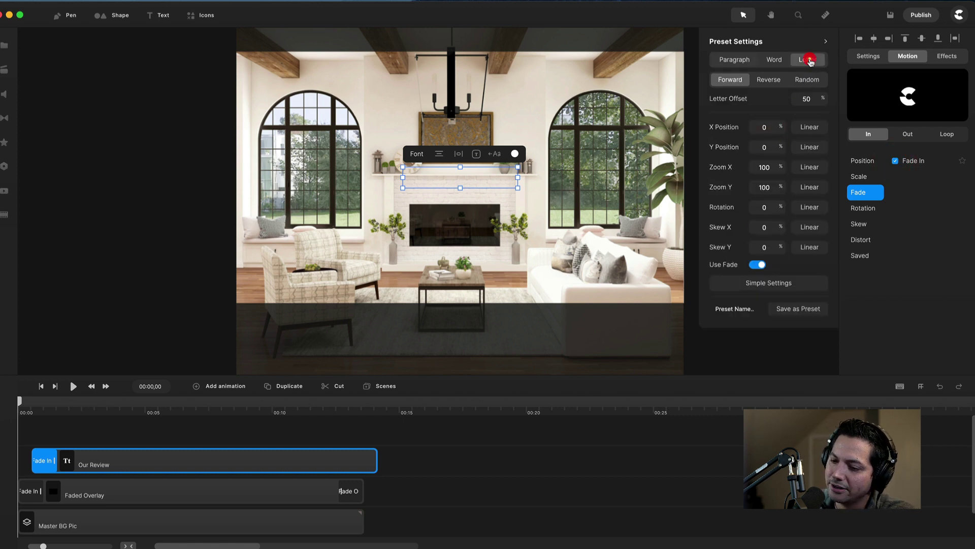
left_click(809, 82)
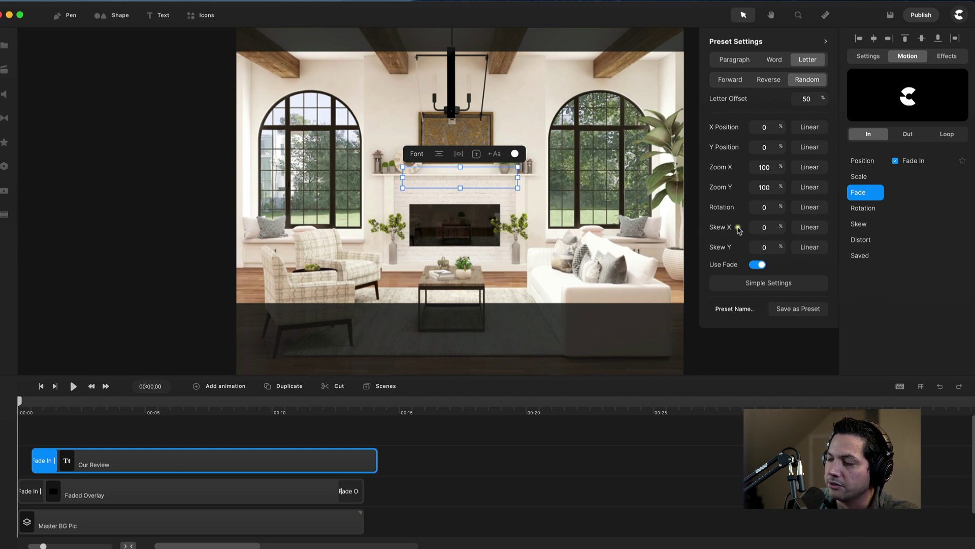
Preview the title animation, then move the title up near the top of the scene.
left_click(72, 387)
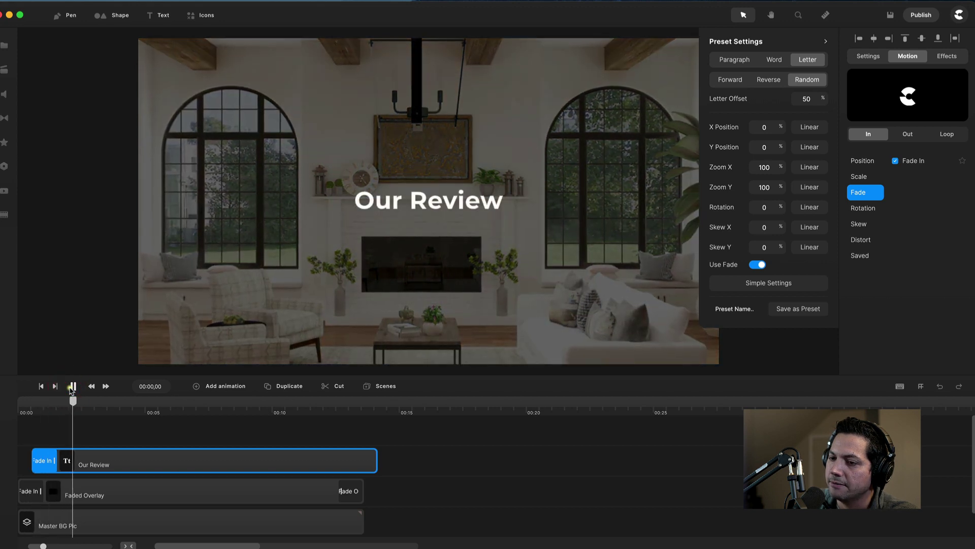
key("space")
left_click(209, 424)
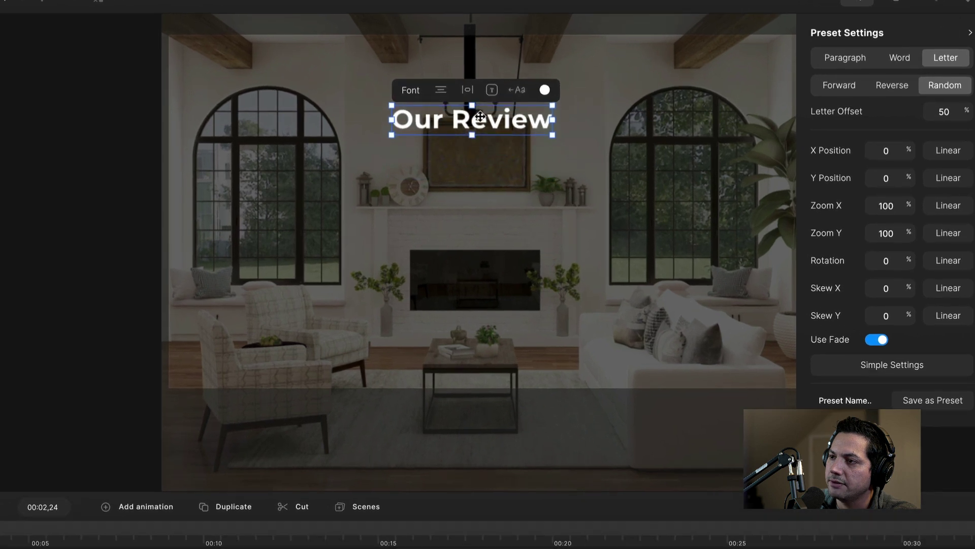
mouse_move(478, 99)
left_mouse_down()
mouse_move(475, 84)
mouse_move(490, 84)
left_mouse_up()
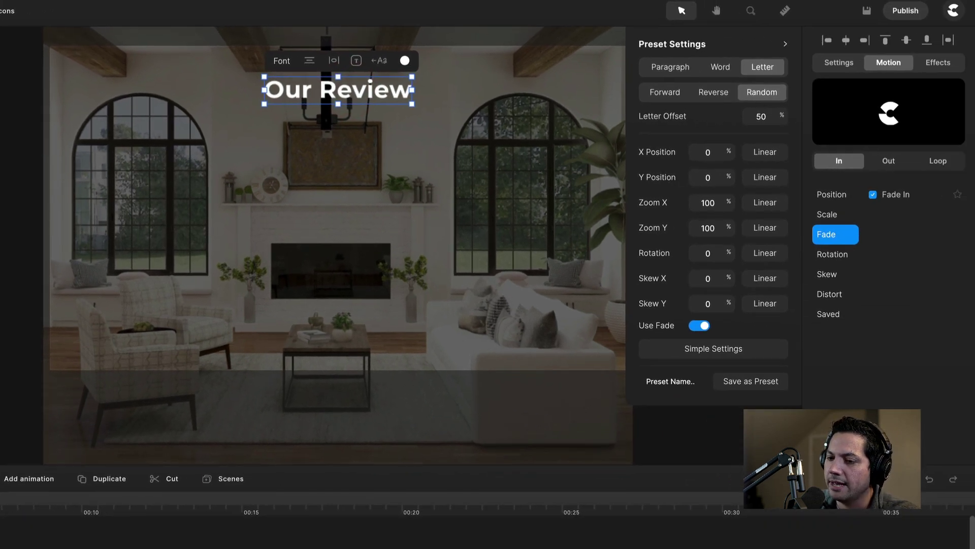
Add a Left slide-out exit to the Our Review title, shorten it, and preview.
left_click(889, 62)
left_click(888, 161)
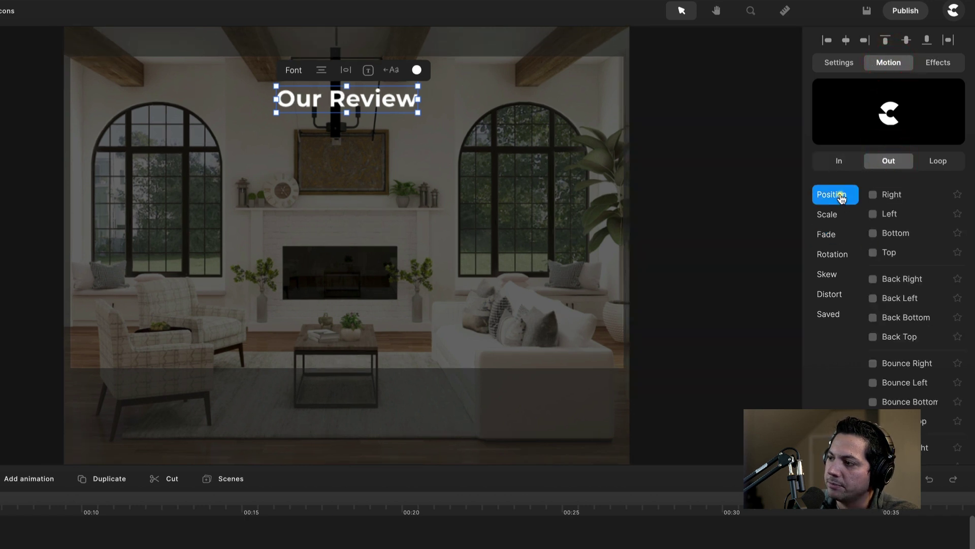
left_click(874, 214)
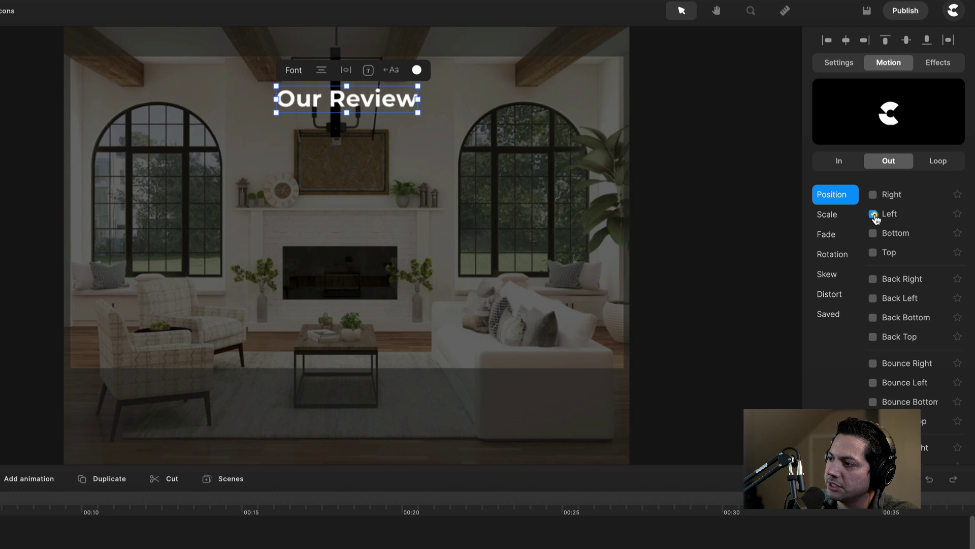
left_click(842, 161)
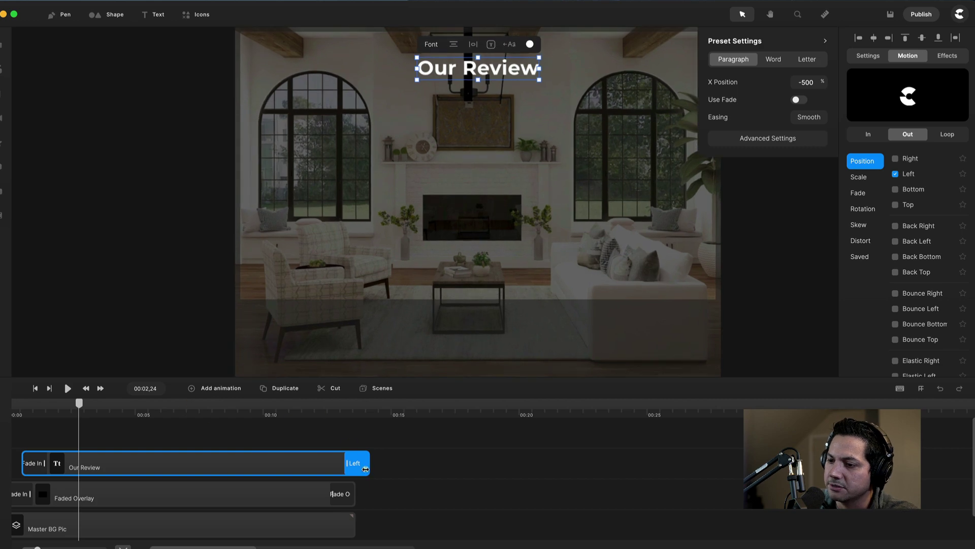
left_click_drag(369, 464, 356, 464)
left_click(329, 412)
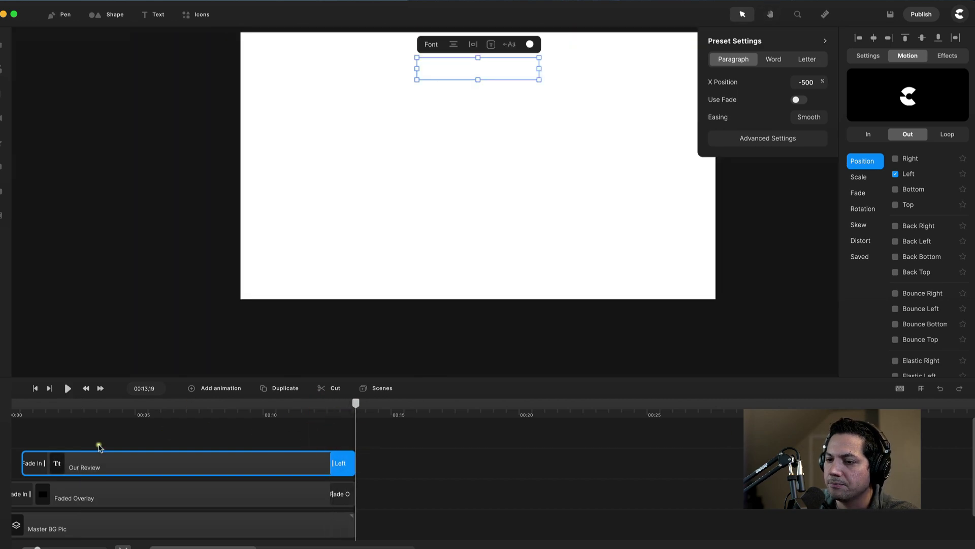
left_click(54, 439)
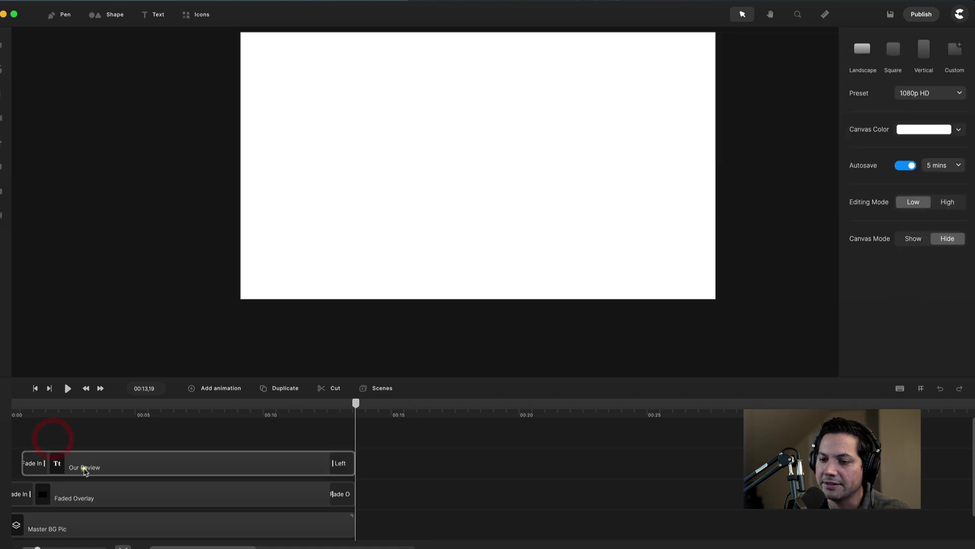
left_click(72, 414)
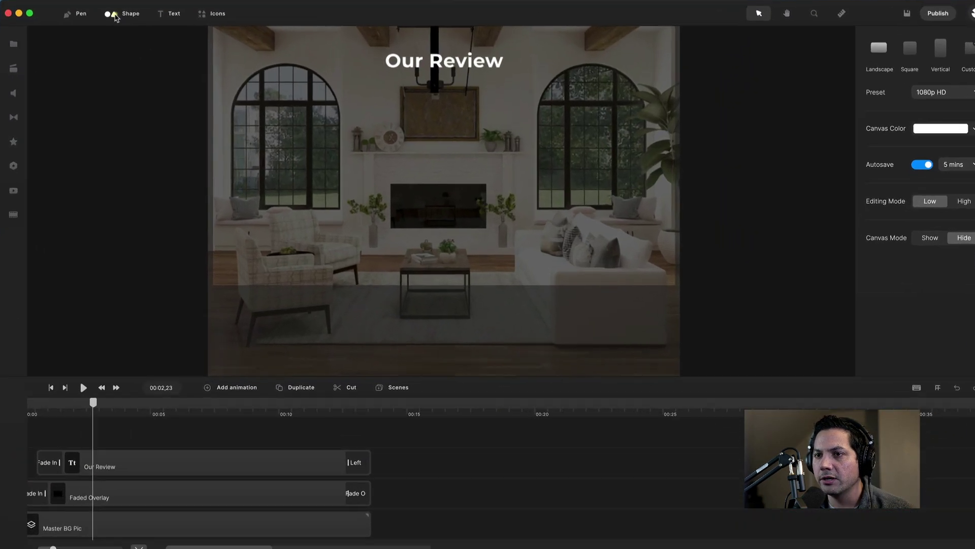
Add a rounded rectangle and stretch its clip to match the title clip's length.
left_click(98, 15)
left_click(118, 72)
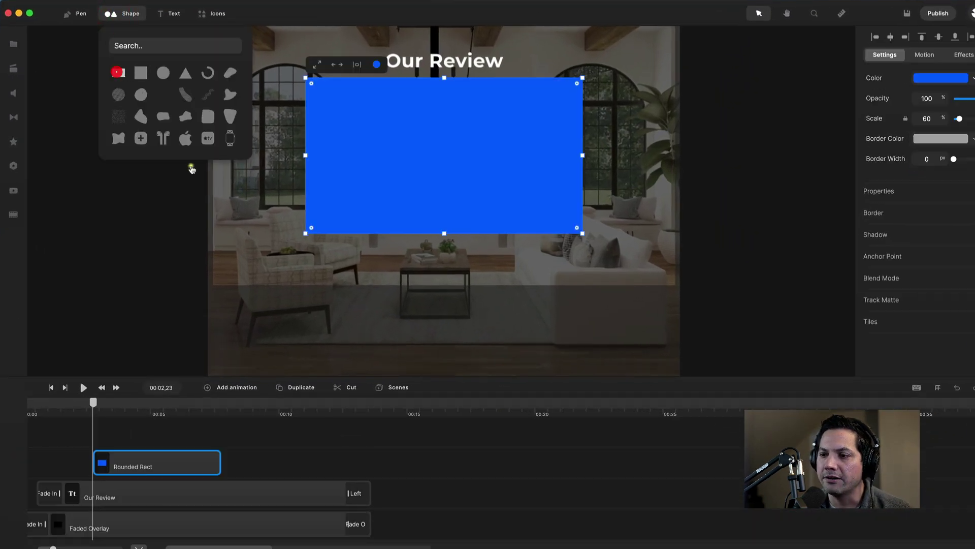
left_click(140, 465)
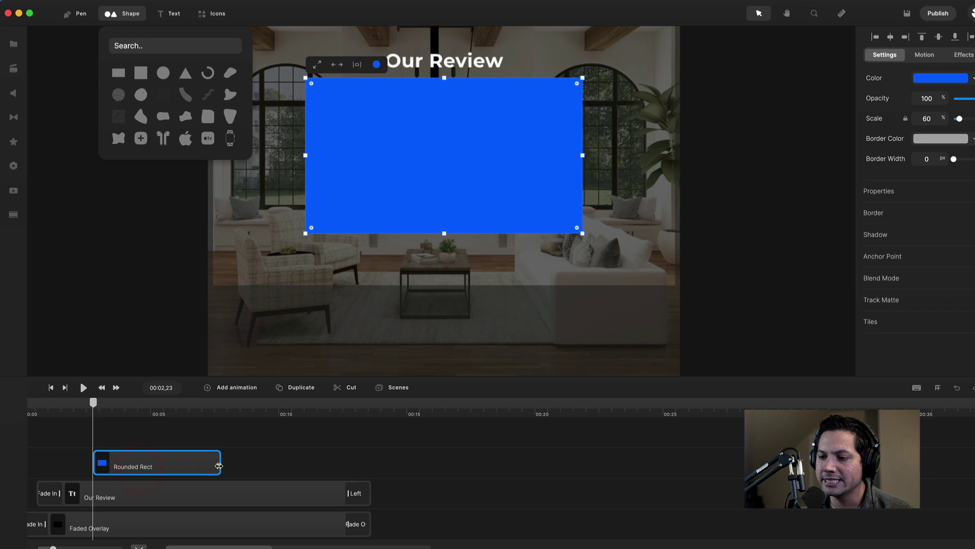
left_click_drag(228, 464, 371, 463)
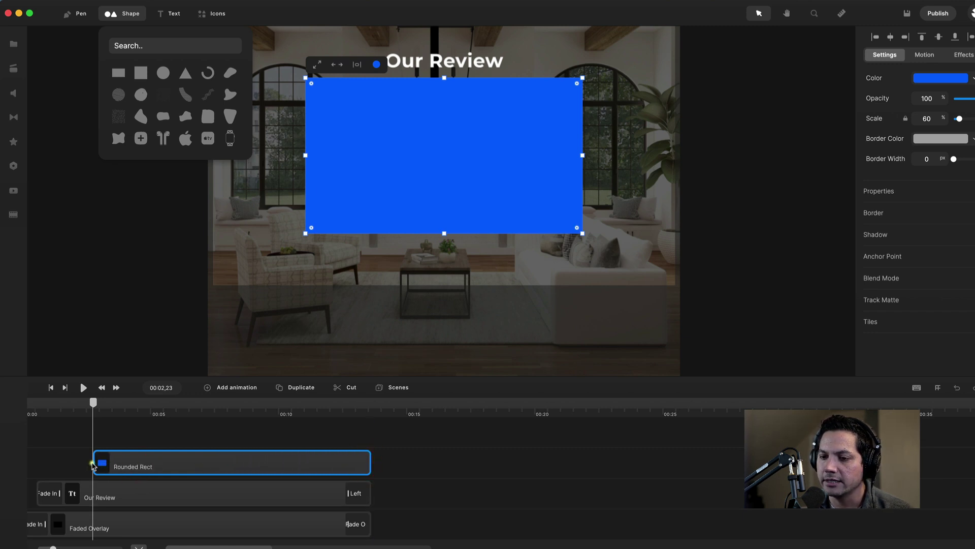
left_click_drag(94, 463, 56, 472)
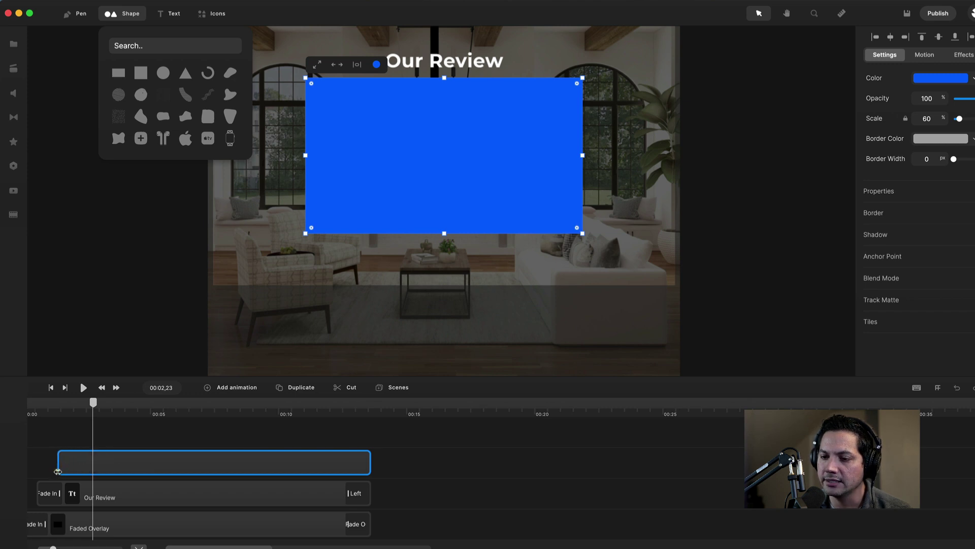
Rename the rounded rectangle clip to 'Panel'.
right_click(105, 465)
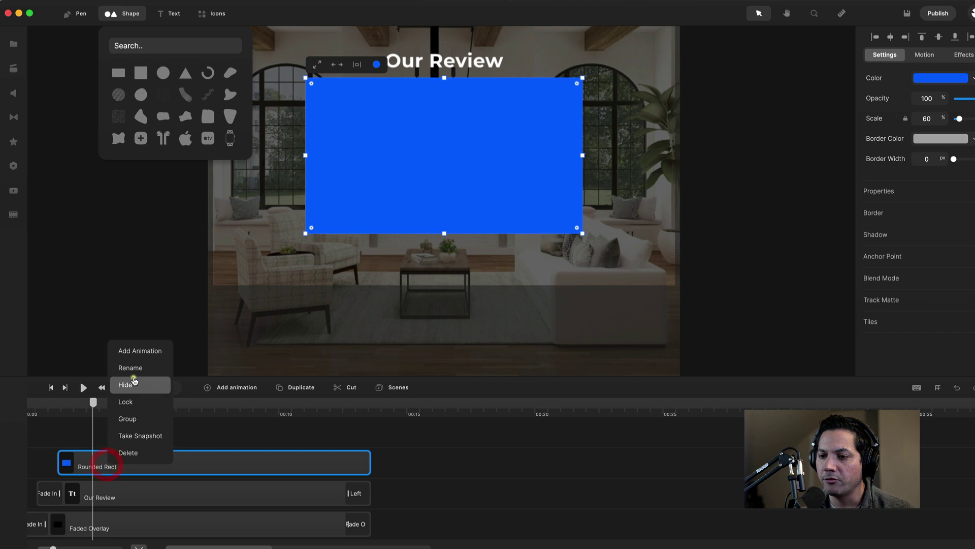
left_click(135, 368)
type("Pa")
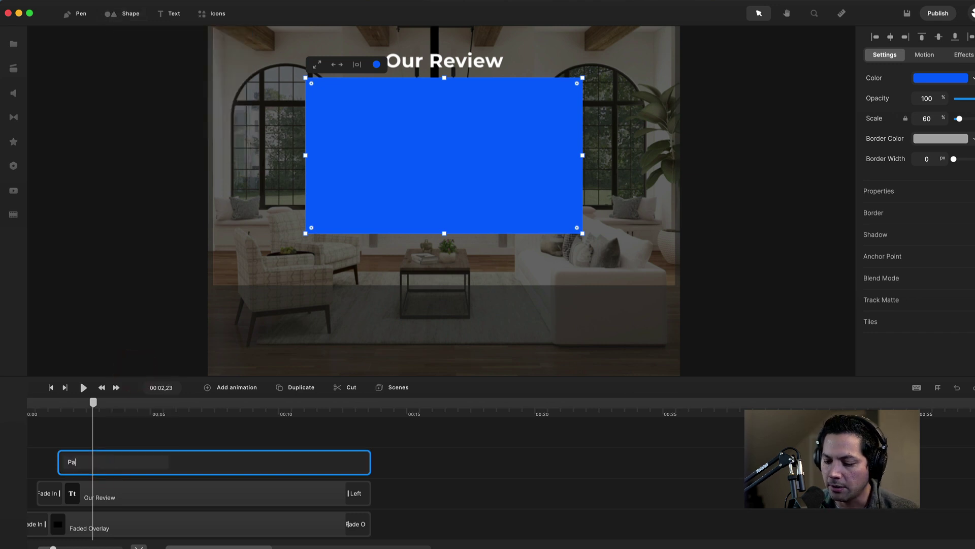
type("nel")
key("Return")
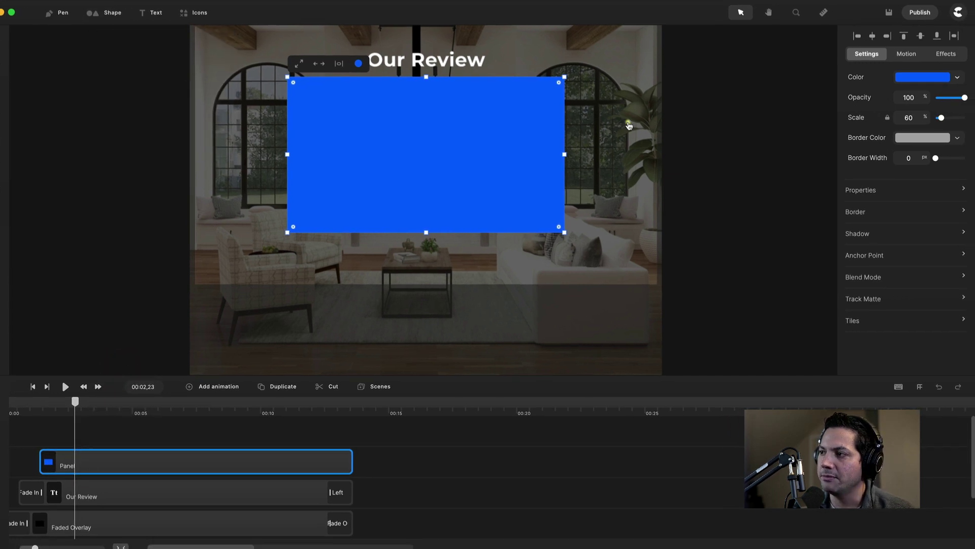
Change the Panel's fill colour to white.
left_click(911, 77)
left_click_drag(794, 90, 705, 47)
left_click(384, 446)
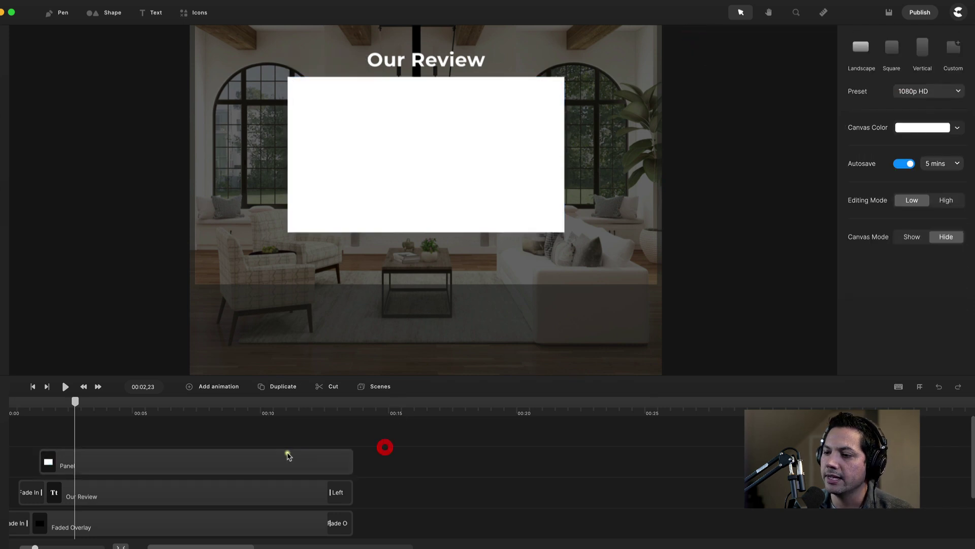
left_click(280, 456)
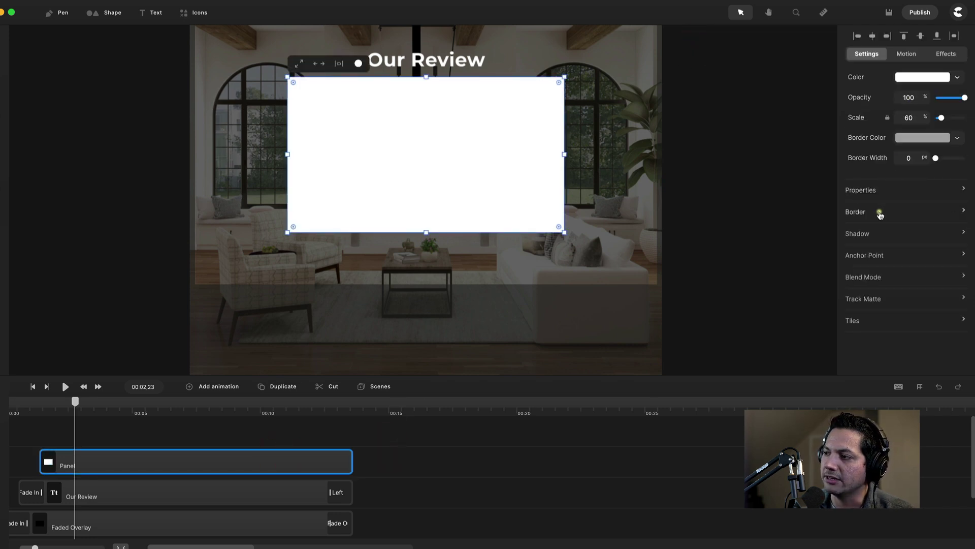
Lower the Panel to a y position of 49.
left_click(864, 191)
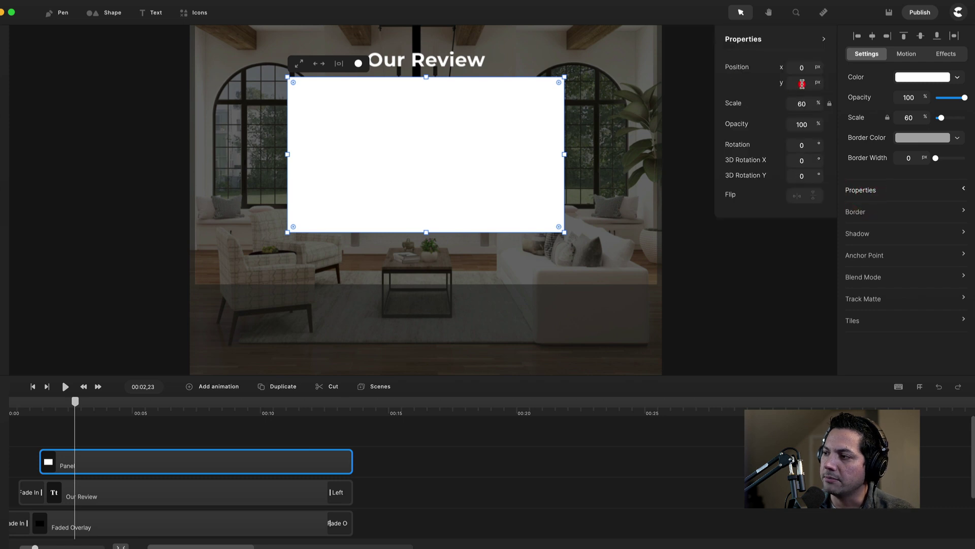
left_click(802, 84)
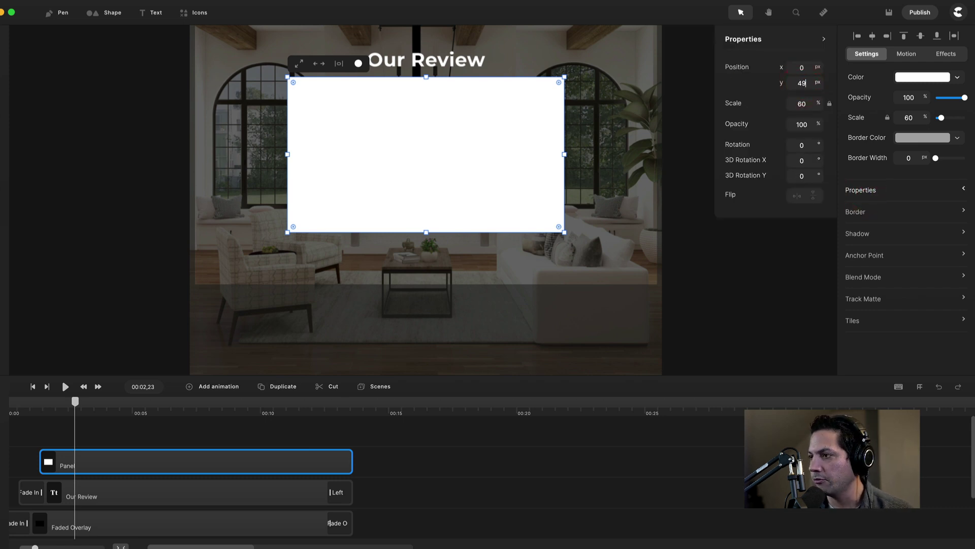
type("49")
key("Return")
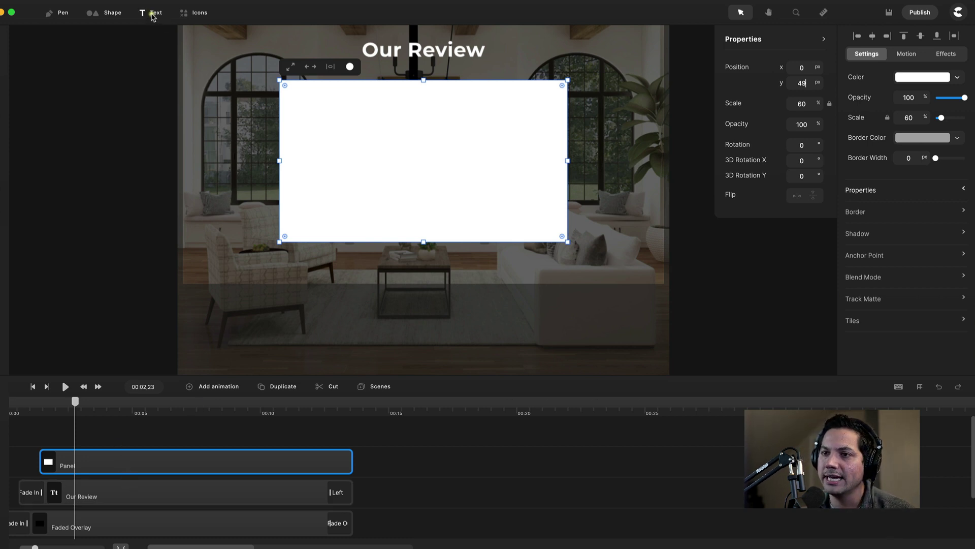
Add a text layer and stretch its clip to match the Panel's clip.
left_click(151, 14)
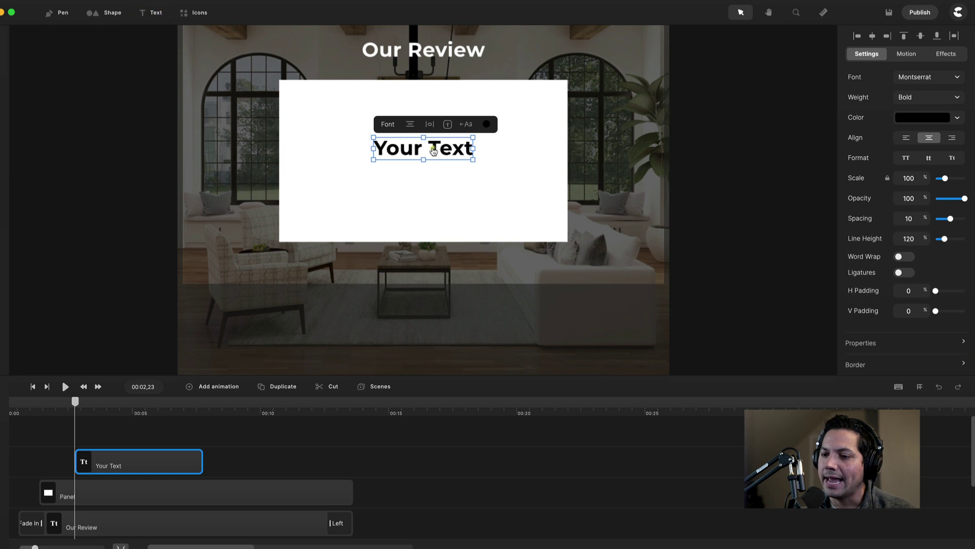
left_click_drag(202, 463, 341, 458)
left_click_drag(76, 467, 55, 468)
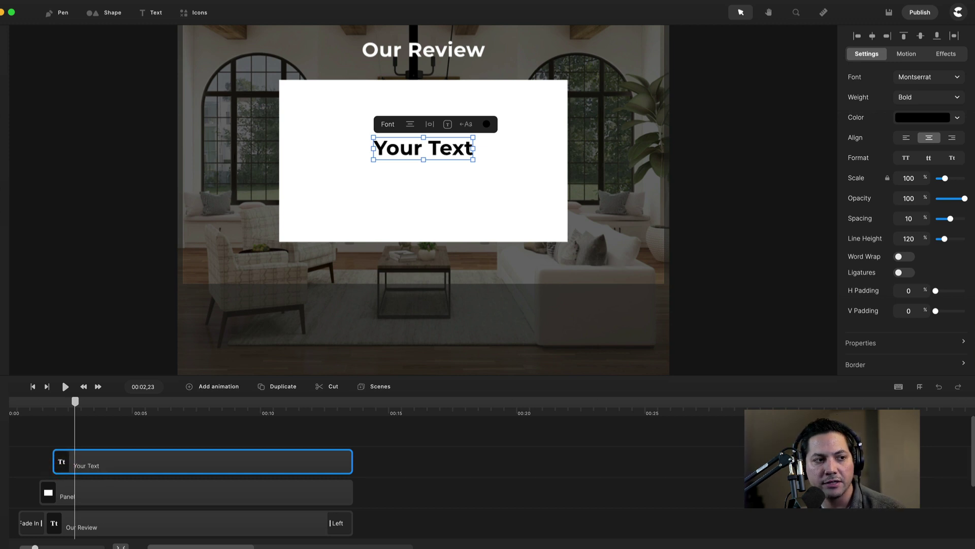
Replace the 'Your Text' placeholder with the pasted review quote.
double_click(416, 150)
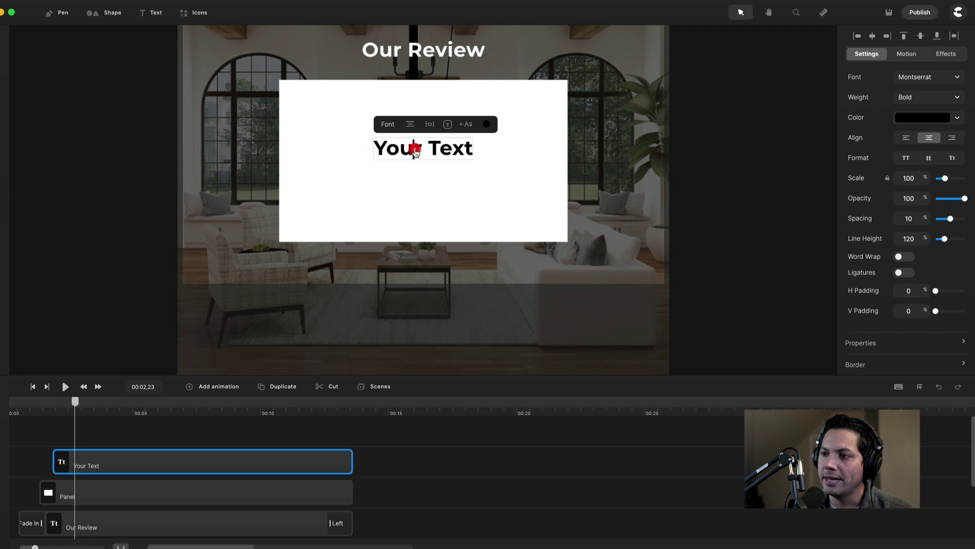
key("ctrl+a")
type("\"Working with Hughes has been an incredible experience. From the excellent communication, attention to detail & mind-blowing concepts & designs. We could not be happier!\"")
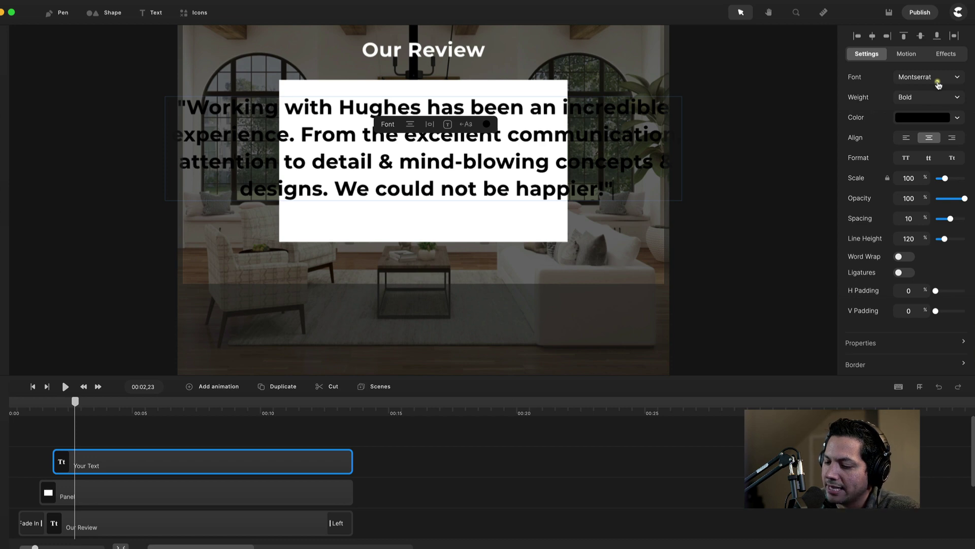
left_click(937, 97)
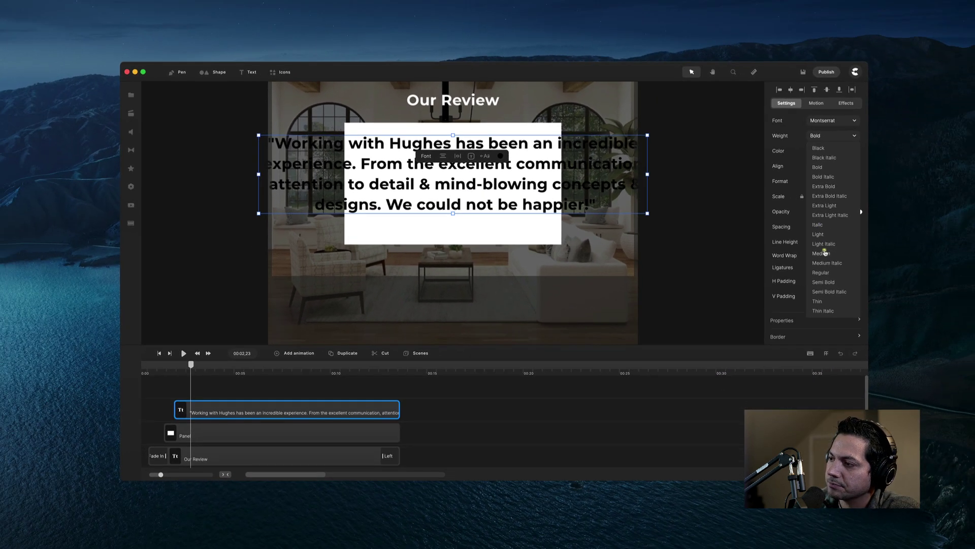
Set the quote text to Medium weight.
left_click(825, 253)
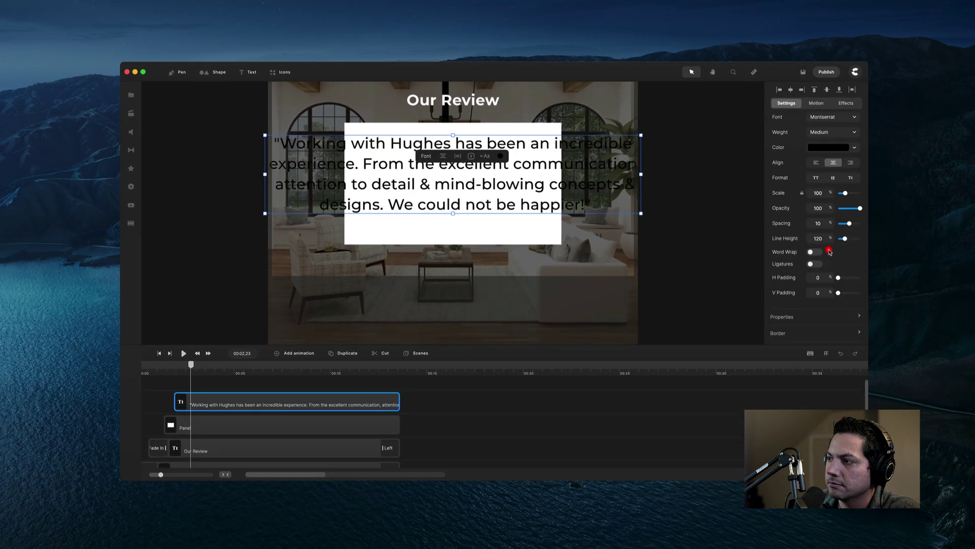
left_click(244, 387)
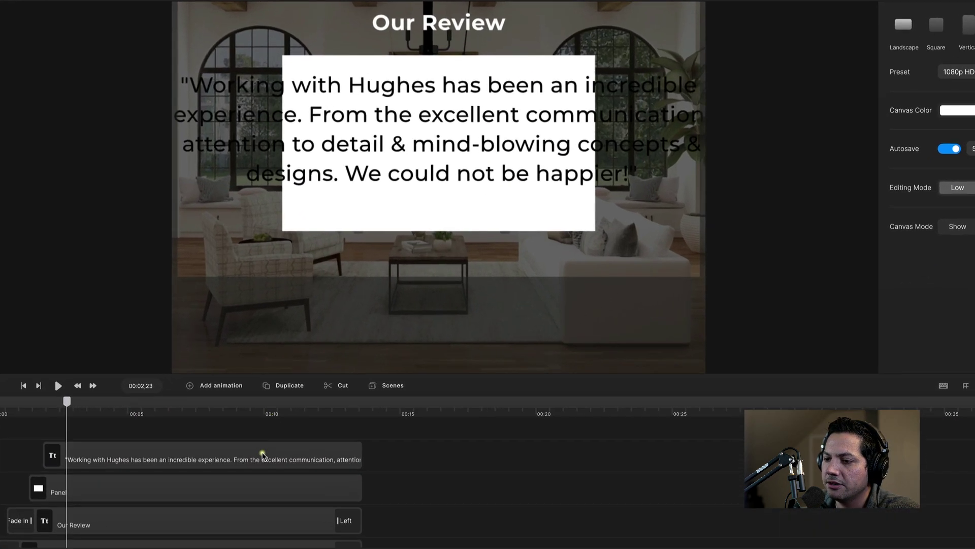
left_click(327, 403)
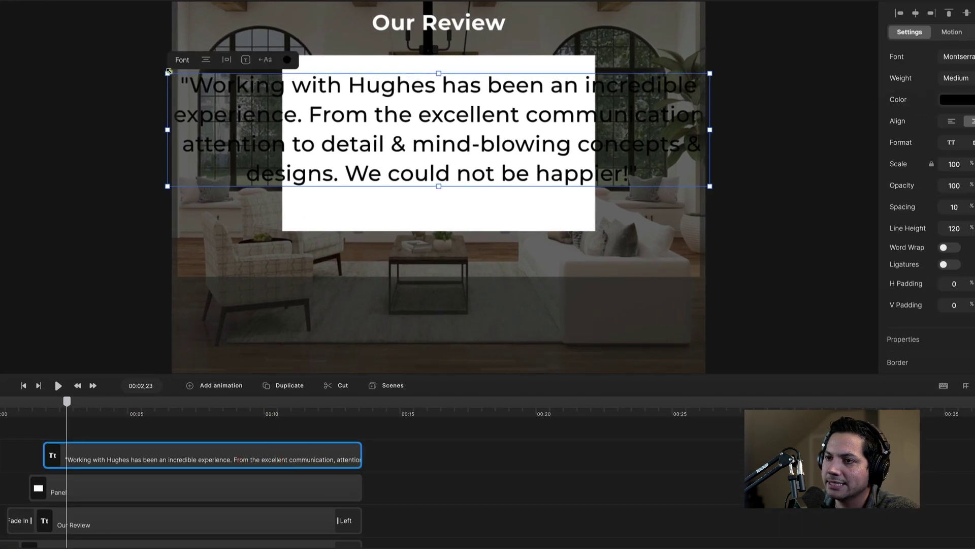
Shrink the quote to about 53% scale so it fits inside the upper Panel.
left_click_drag(168, 73, 346, 112)
left_click(388, 148)
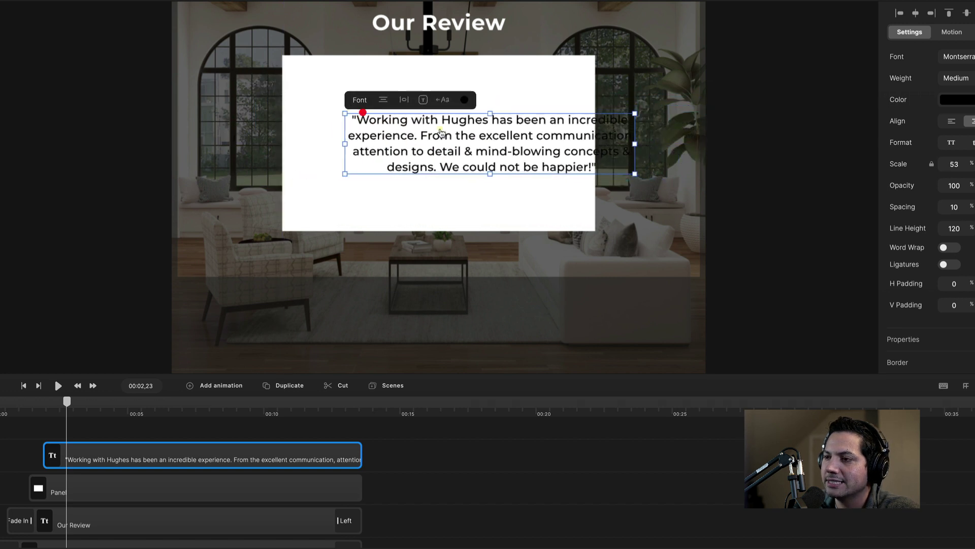
left_click_drag(449, 133, 397, 127)
scroll(305, 305, "up", 1)
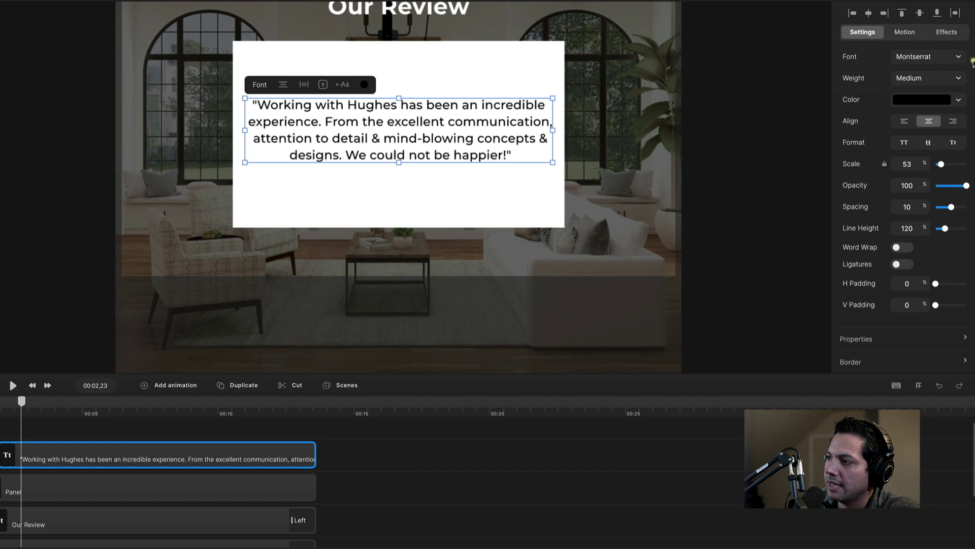
left_click(907, 33)
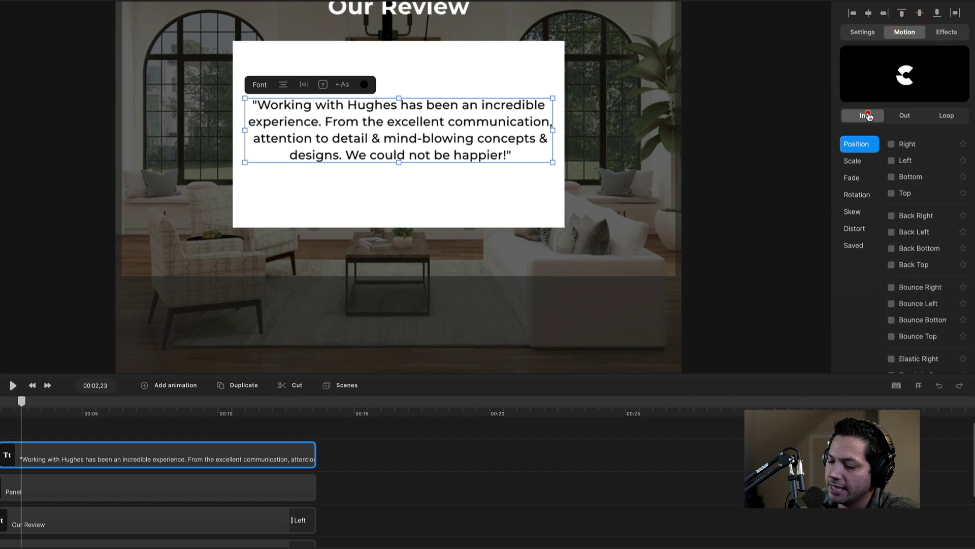
Animate the quote in from the top word by word with 20% word offset and 29% Y position, then preview it.
left_click(891, 194)
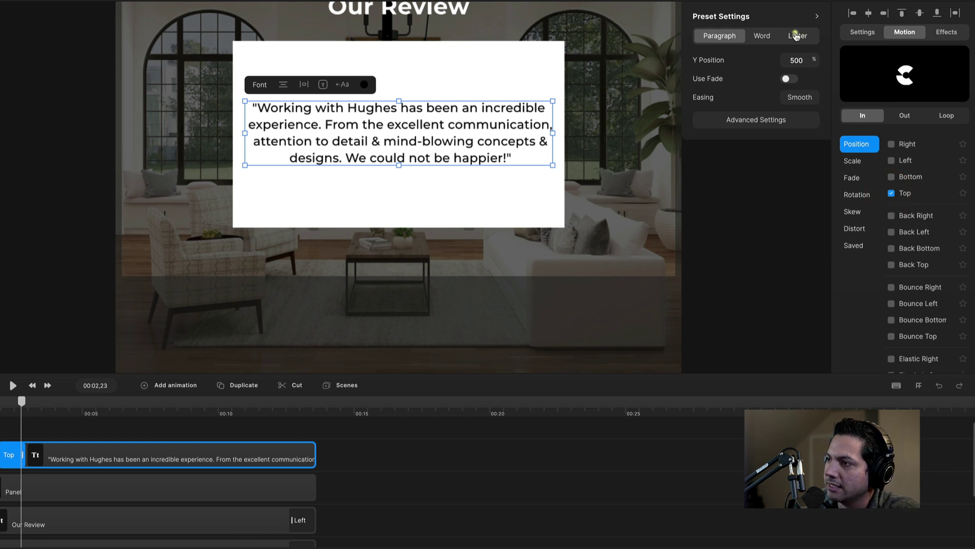
left_click(762, 36)
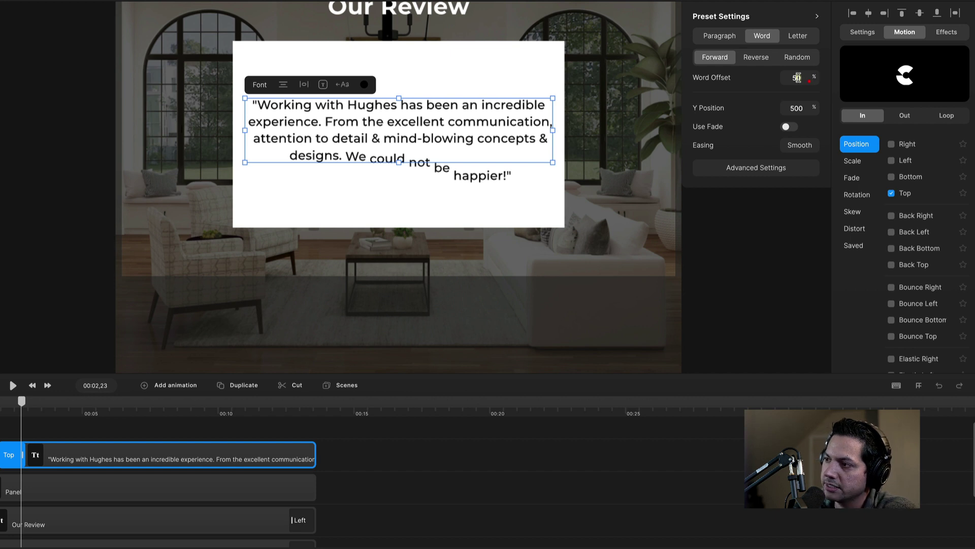
double_click(797, 77)
type("20")
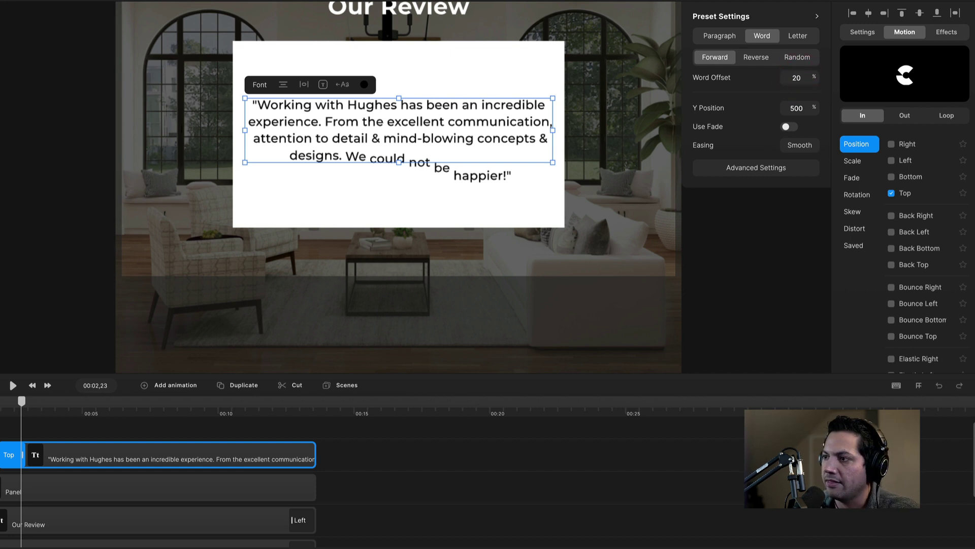
double_click(797, 107)
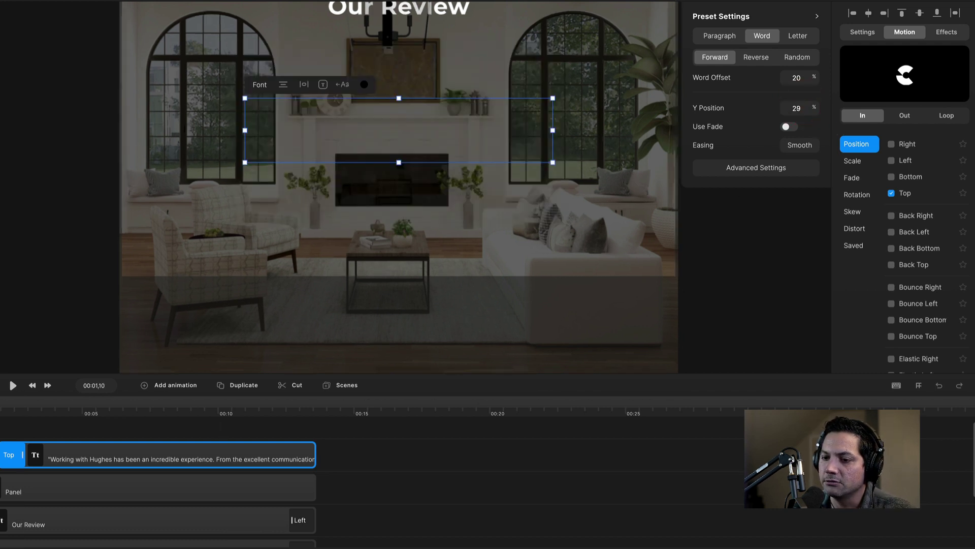
key("space")
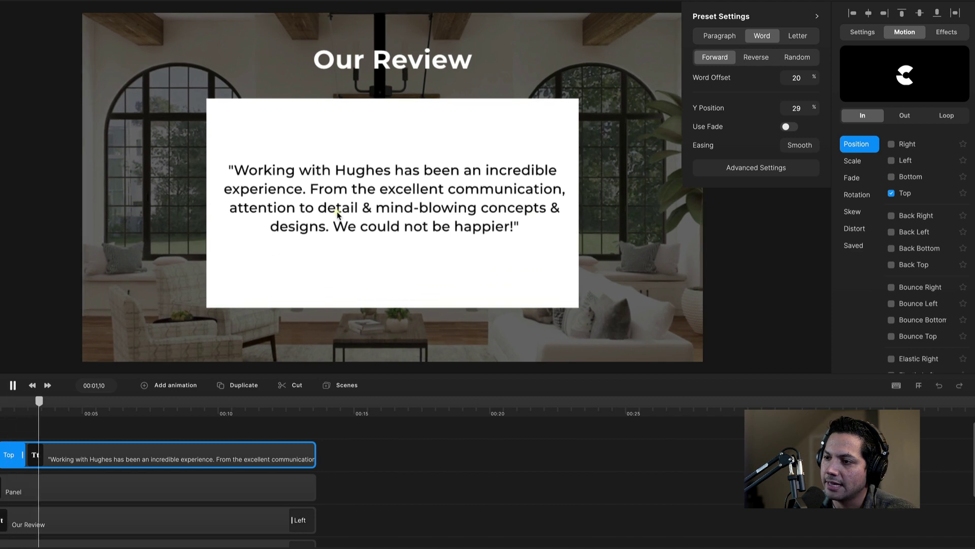
key("space")
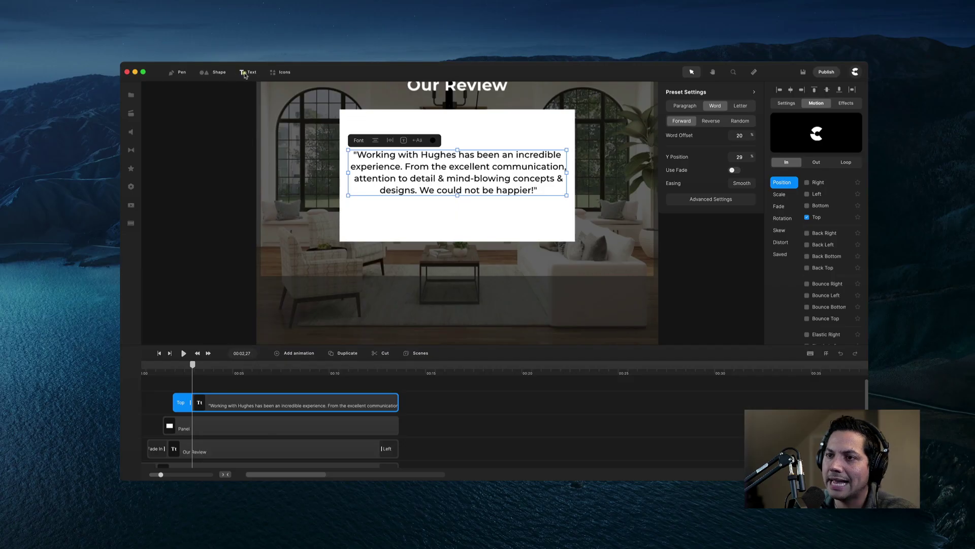
Add a text box above the quote containing the reviewers' names.
left_click(245, 72)
left_click_drag(451, 162, 444, 132)
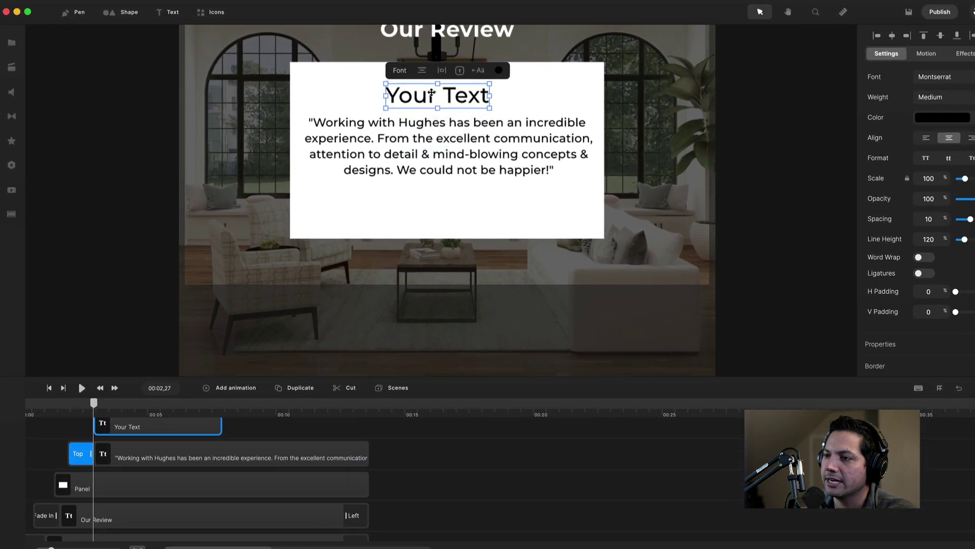
double_click(434, 92)
triple_click(438, 93)
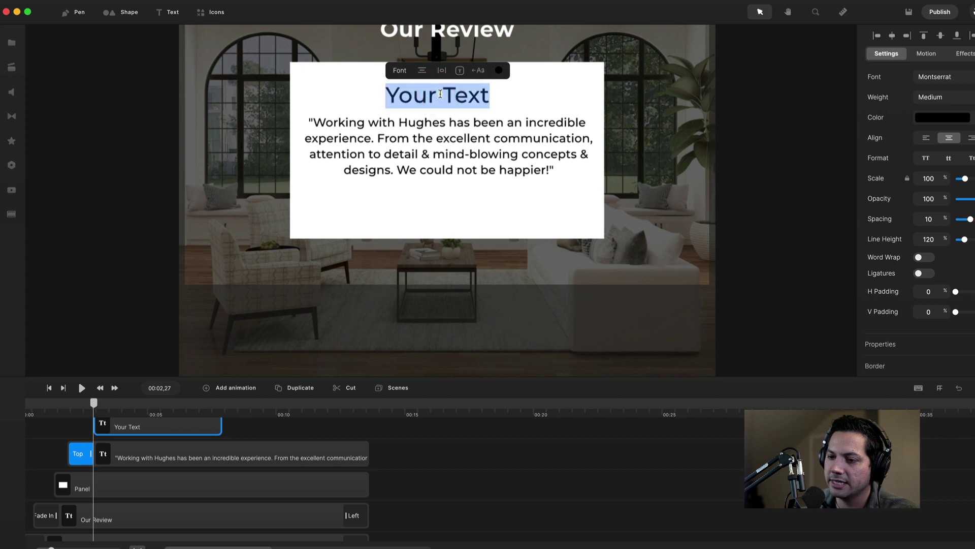
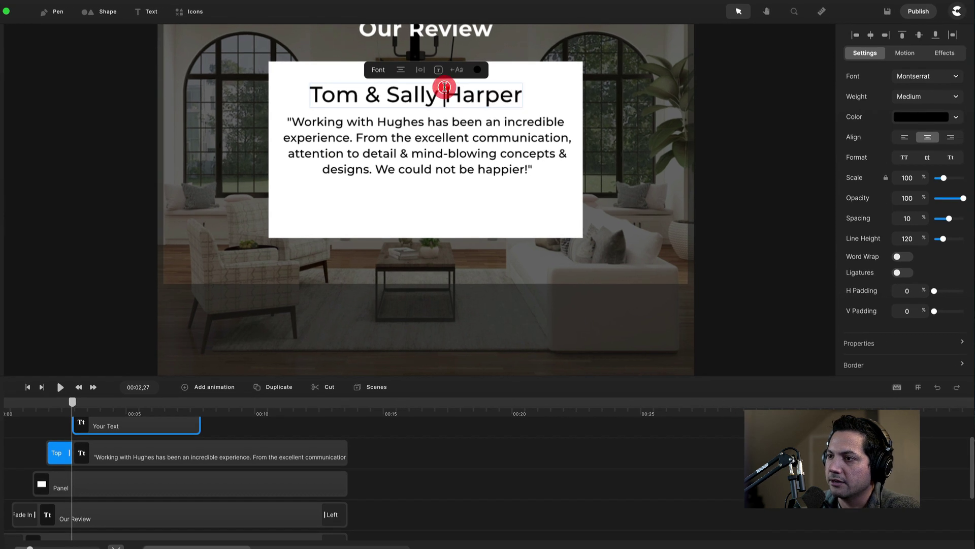
Make the name heading Bold at 57% scale, centred above the slightly lowered quote.
triple_click(466, 87)
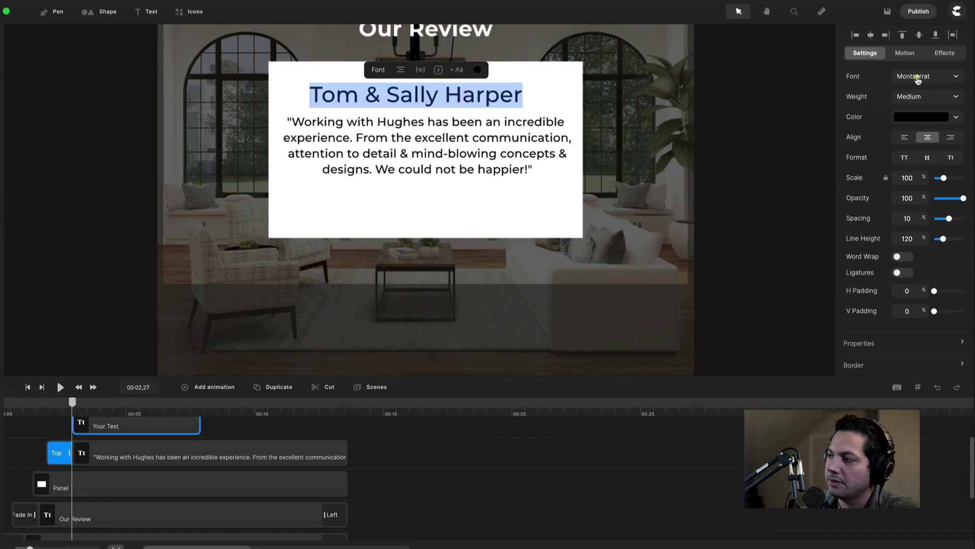
left_click(908, 96)
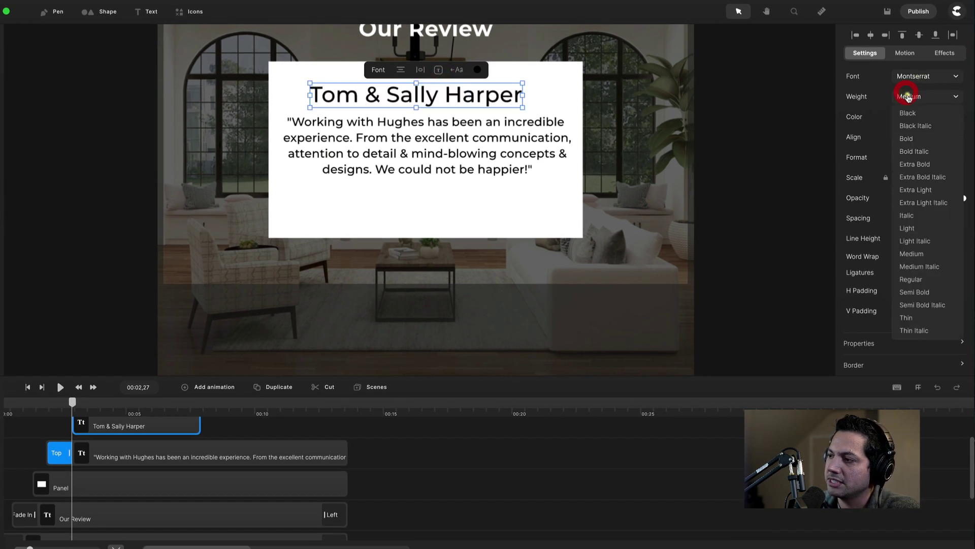
left_click(909, 140)
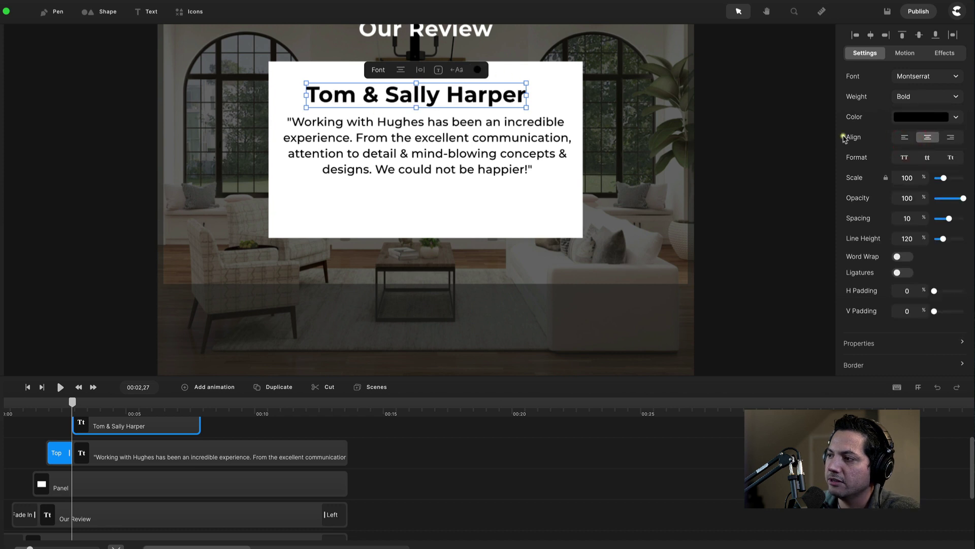
double_click(914, 178)
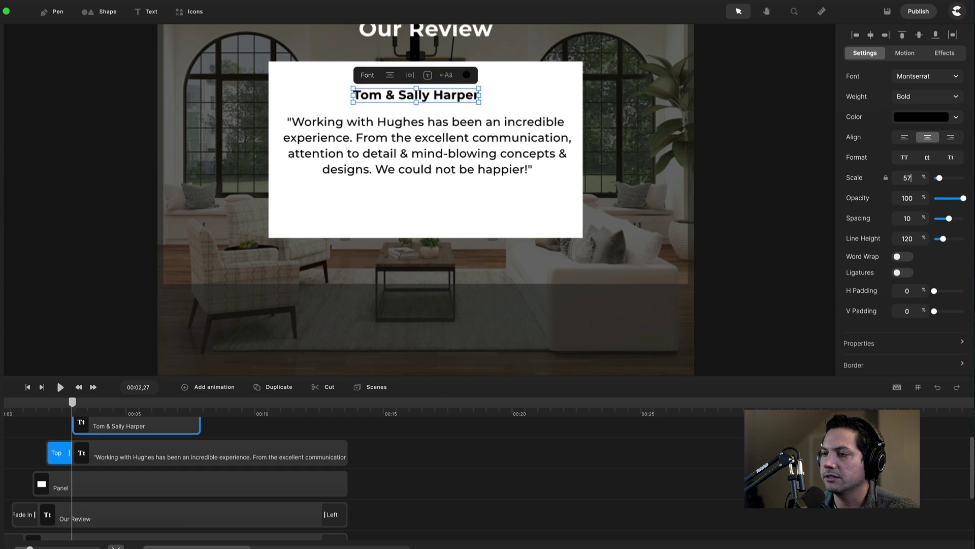
left_click_drag(409, 95, 418, 99)
left_click_drag(428, 147, 429, 160)
left_click(432, 101)
left_click_drag(433, 101, 432, 112)
left_click(589, 124)
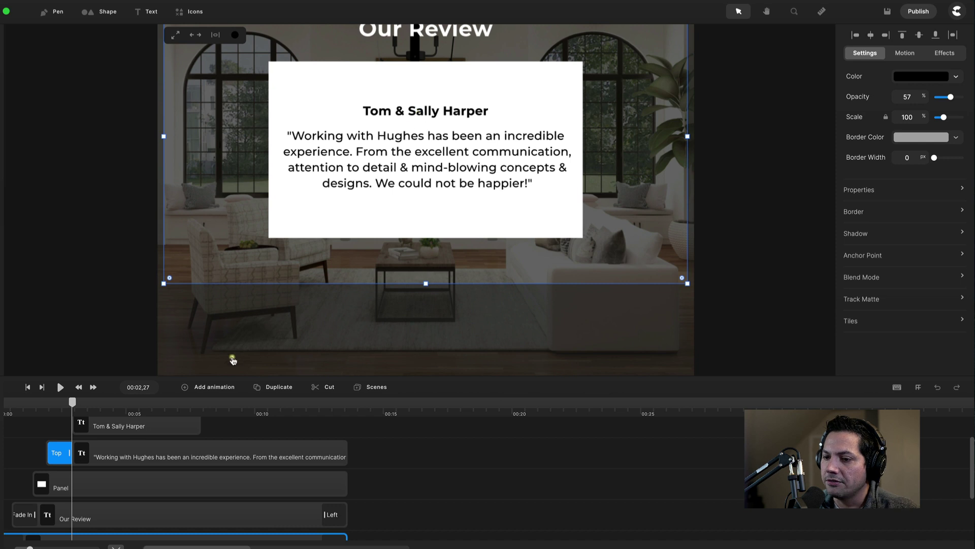
Stretch the name heading's clip to span the same length as the other layers.
left_click(119, 426)
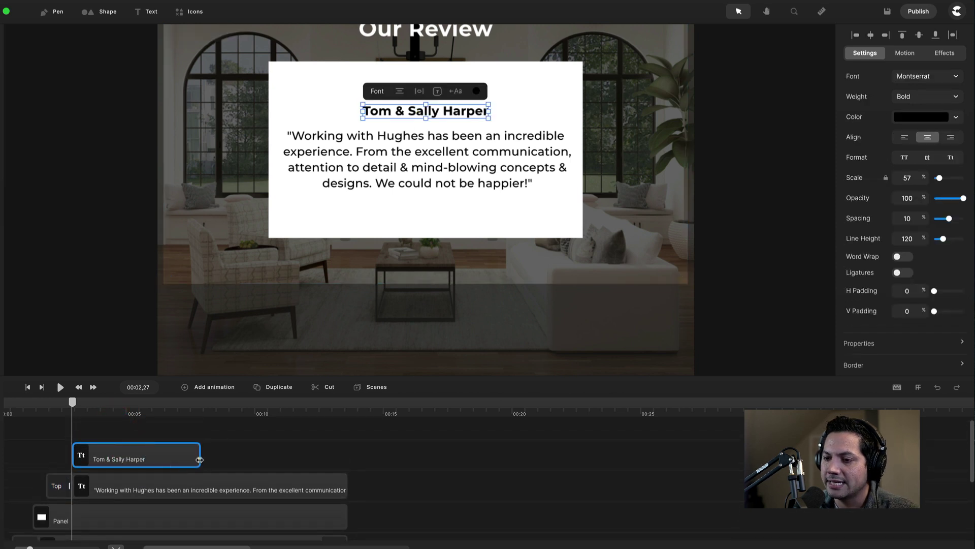
left_click_drag(200, 459, 347, 460)
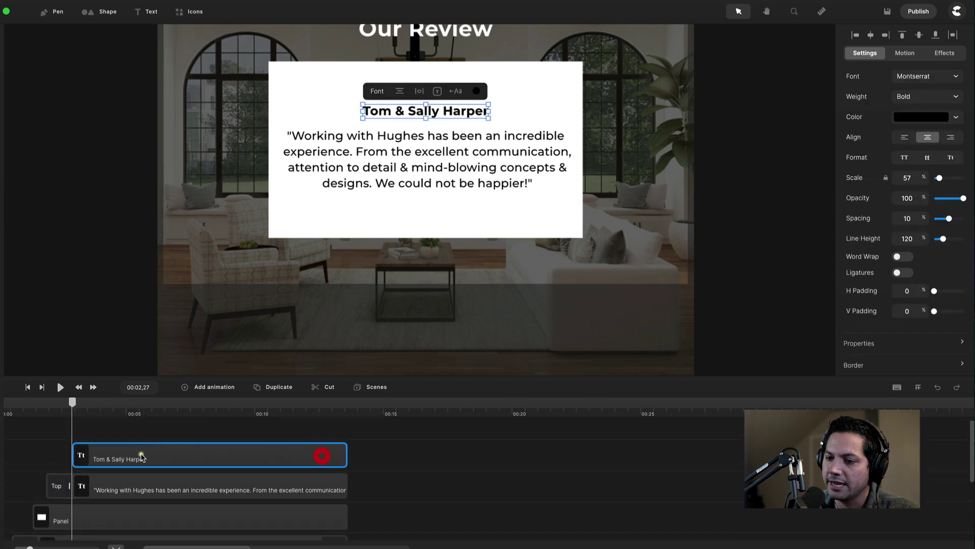
left_click_drag(72, 453, 66, 456)
left_click(100, 459)
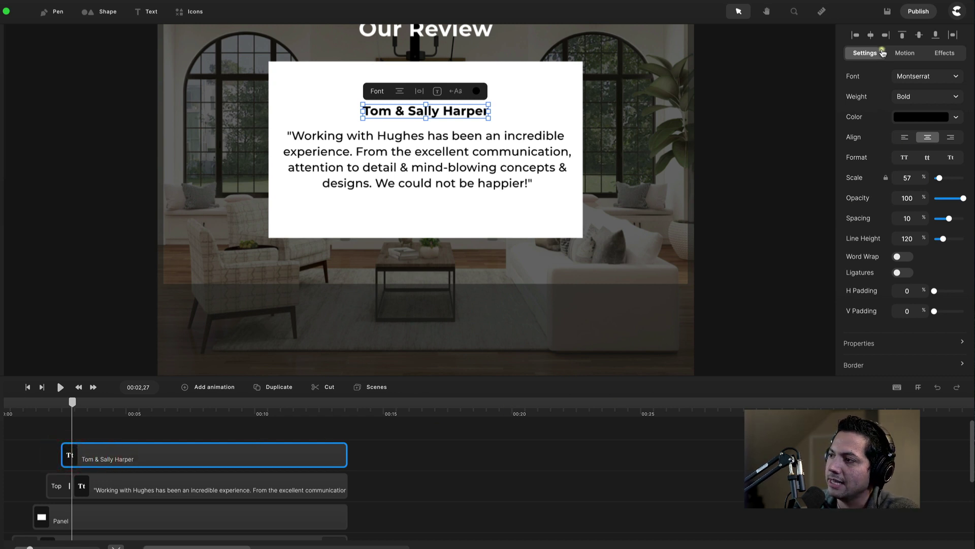
Animate the name heading in from the top word by word with 33% word offset and 29% Y position.
left_click(905, 54)
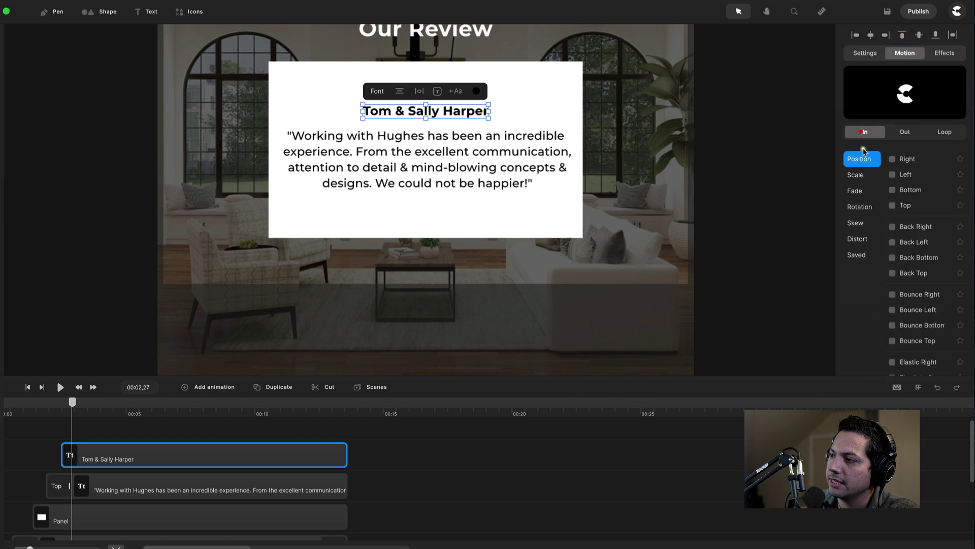
left_click(892, 206)
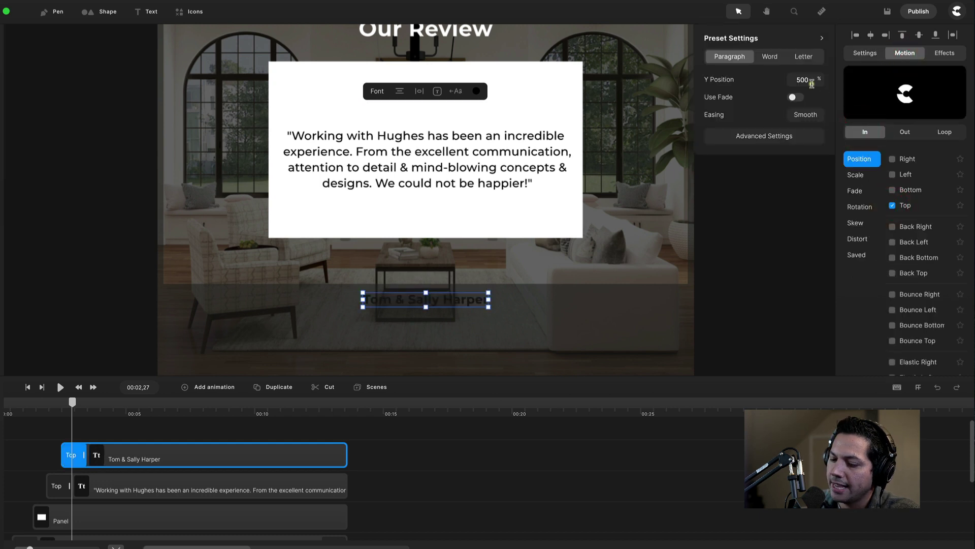
left_click(769, 56)
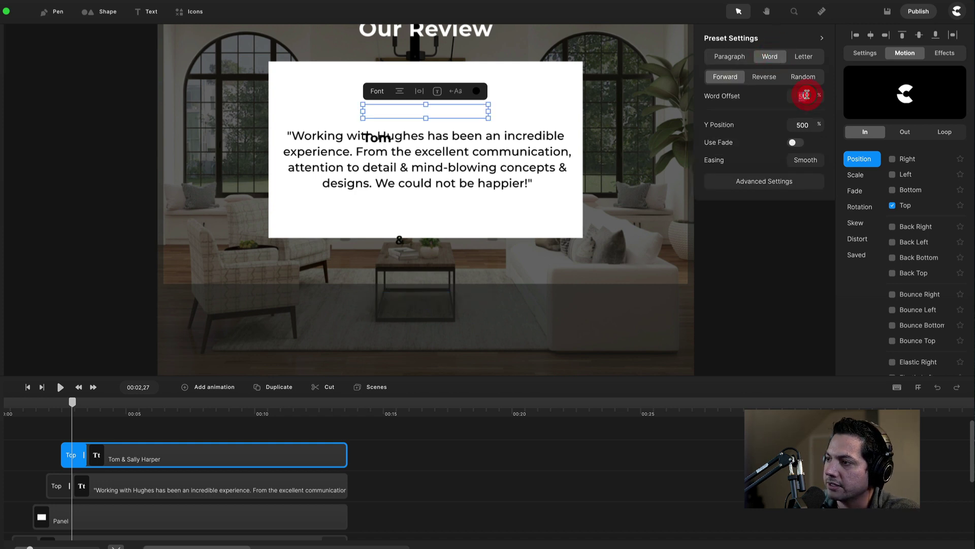
double_click(802, 124)
type("0")
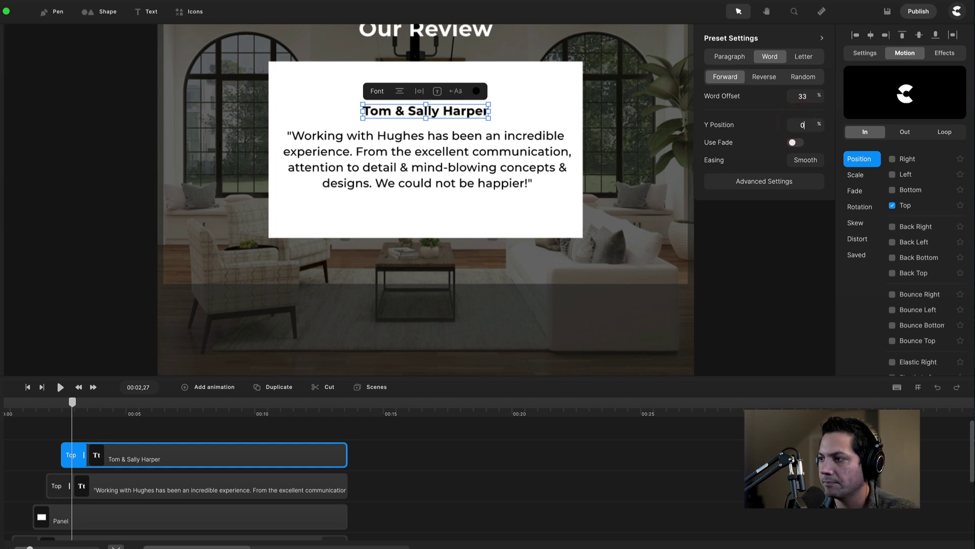
double_click(811, 125)
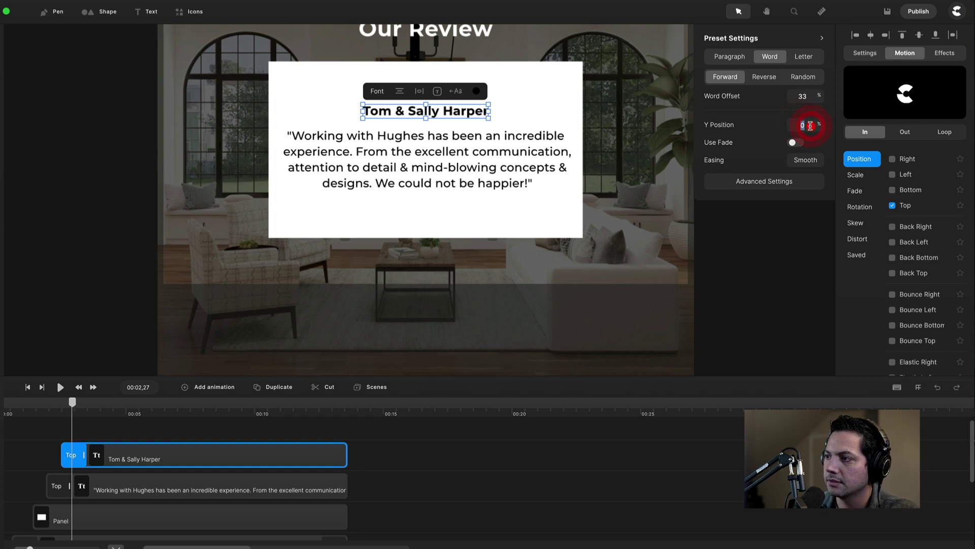
type("29")
key("Return")
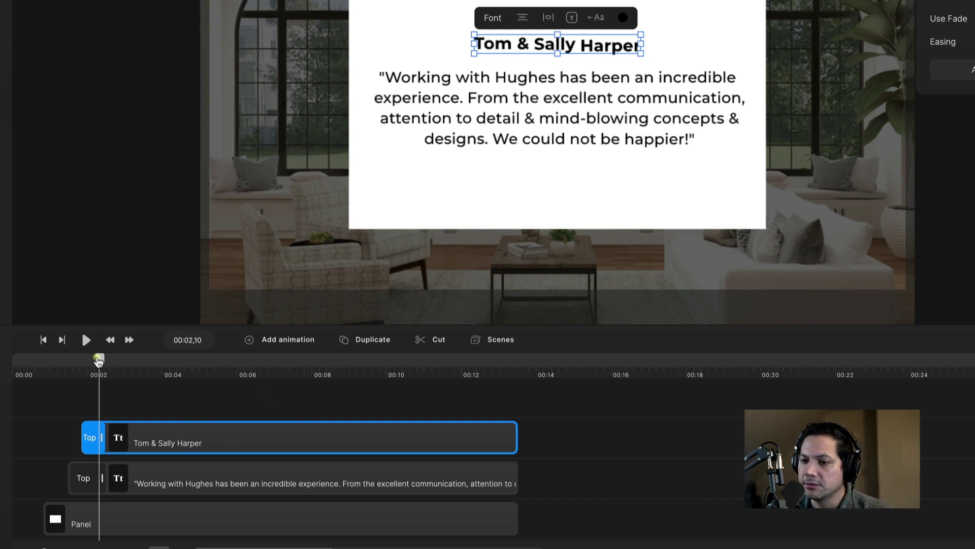
Start the name clip slightly earlier and preview the entrance animations.
left_click_drag(98, 360, 83, 377)
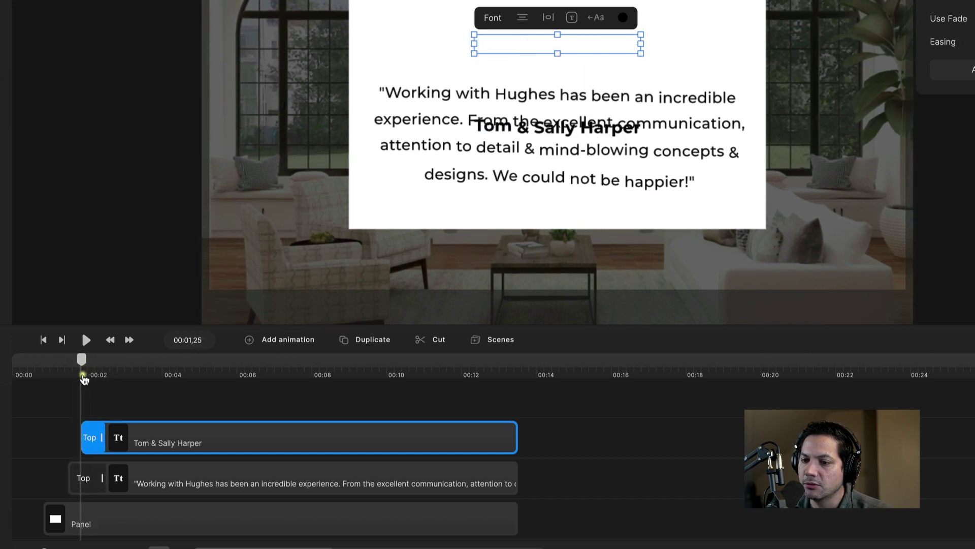
left_click_drag(215, 441, 190, 447)
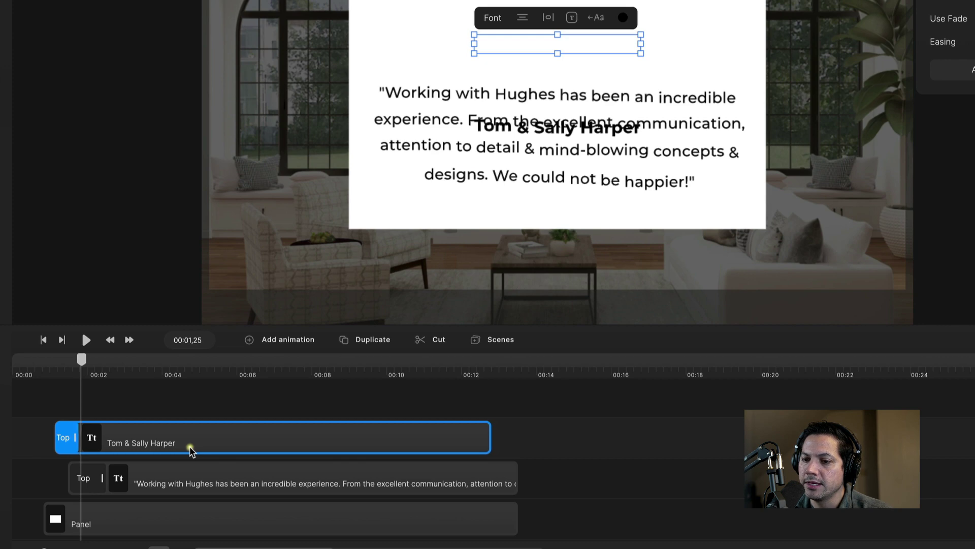
left_click(51, 361)
key("space")
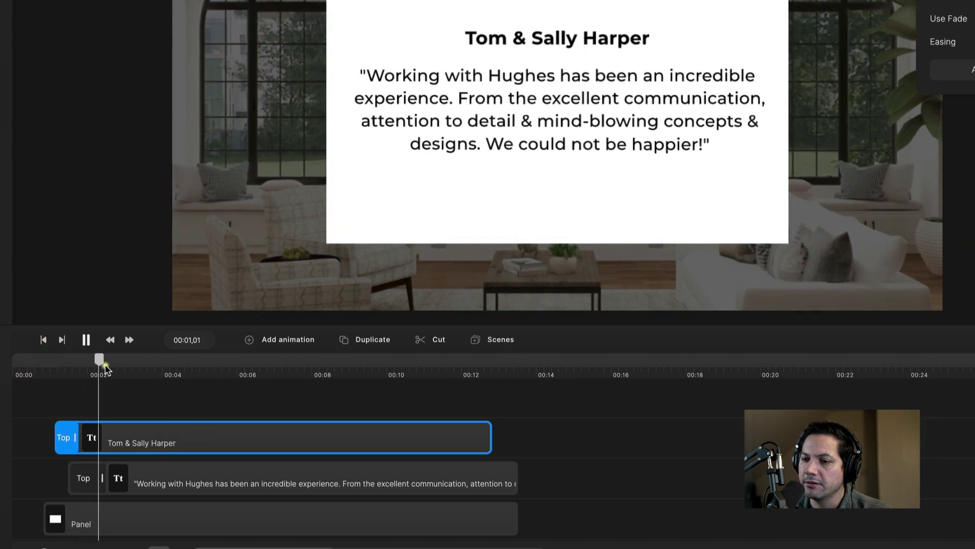
key("space")
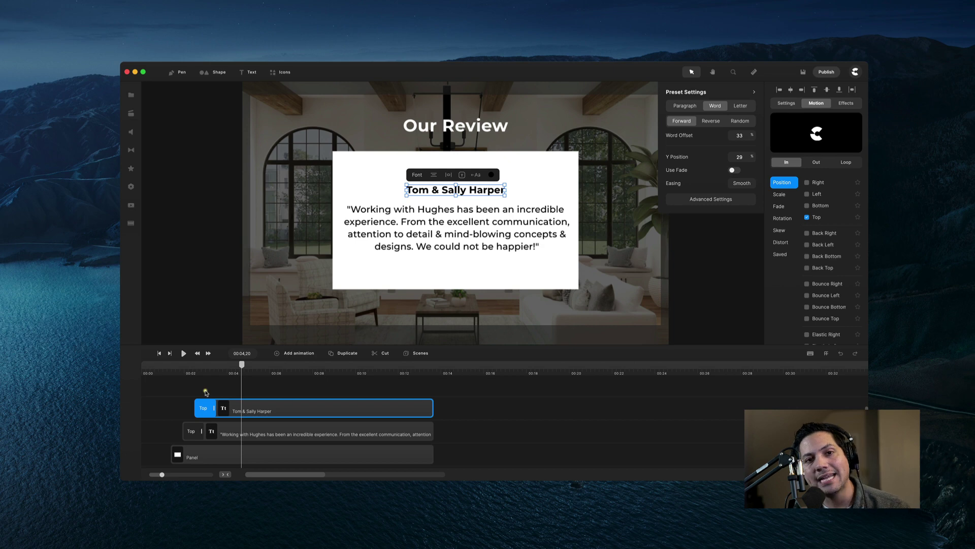
Add a star shape with its clip running from 00:00 to about 14 seconds.
left_click(209, 73)
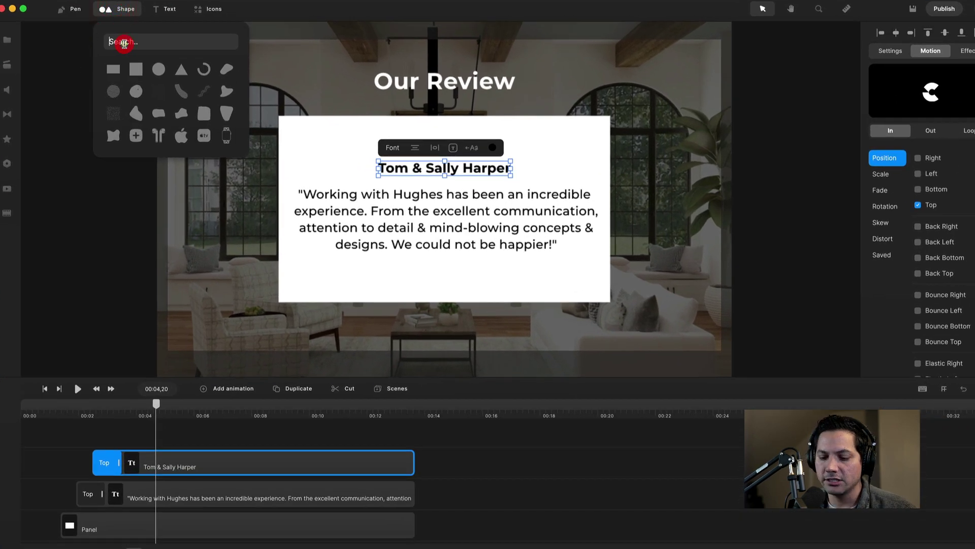
type("star")
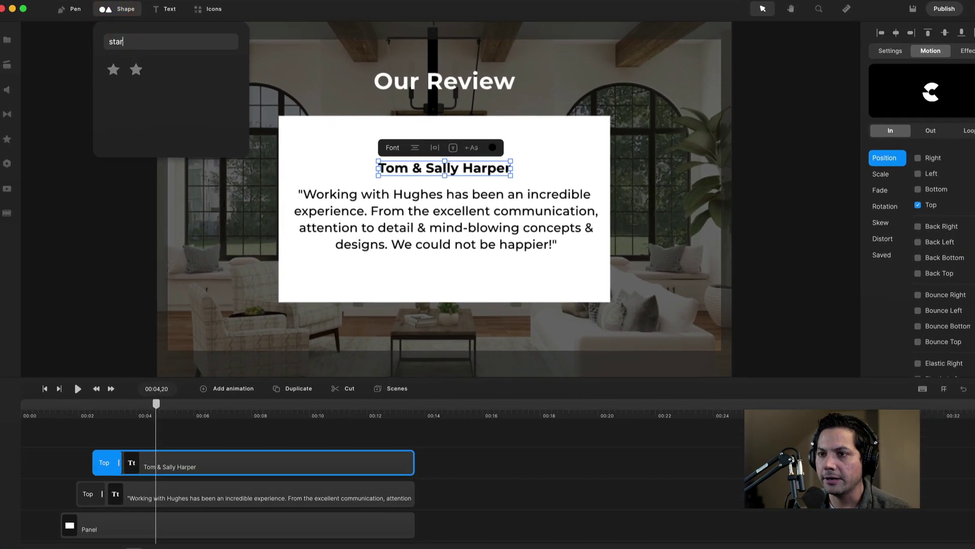
left_click(113, 70)
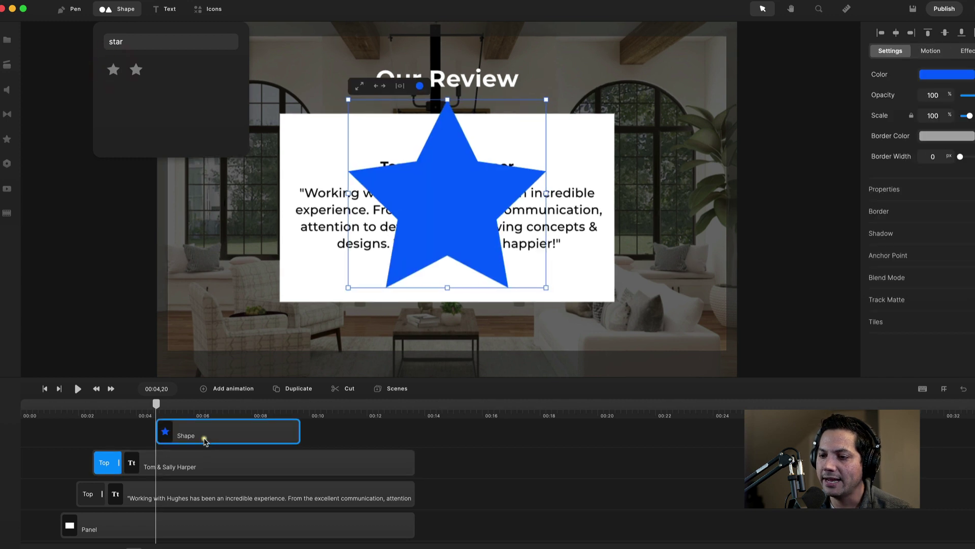
left_click_drag(235, 435, 97, 435)
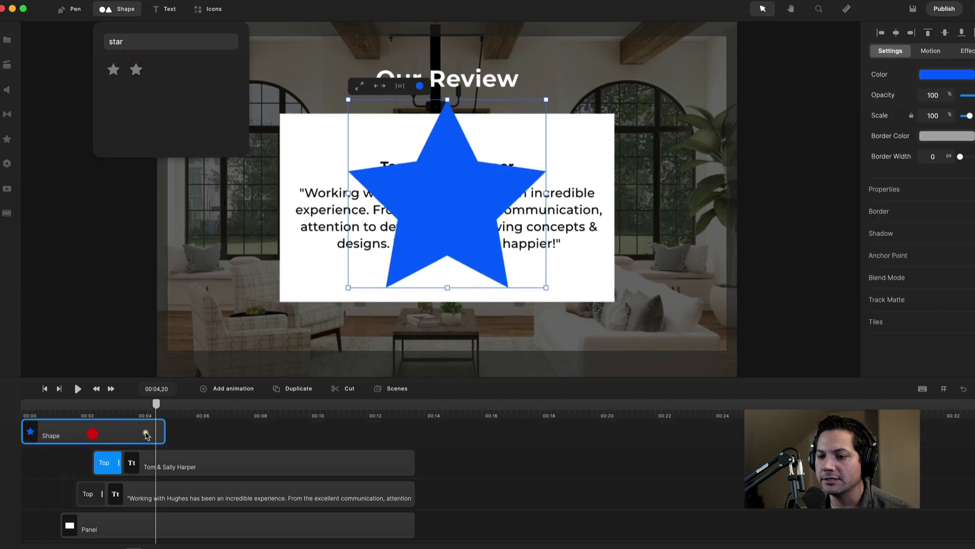
left_click(168, 432)
left_click_drag(165, 431, 420, 433)
Rename the star clip to 'Star'.
left_click(73, 430)
right_click(207, 431)
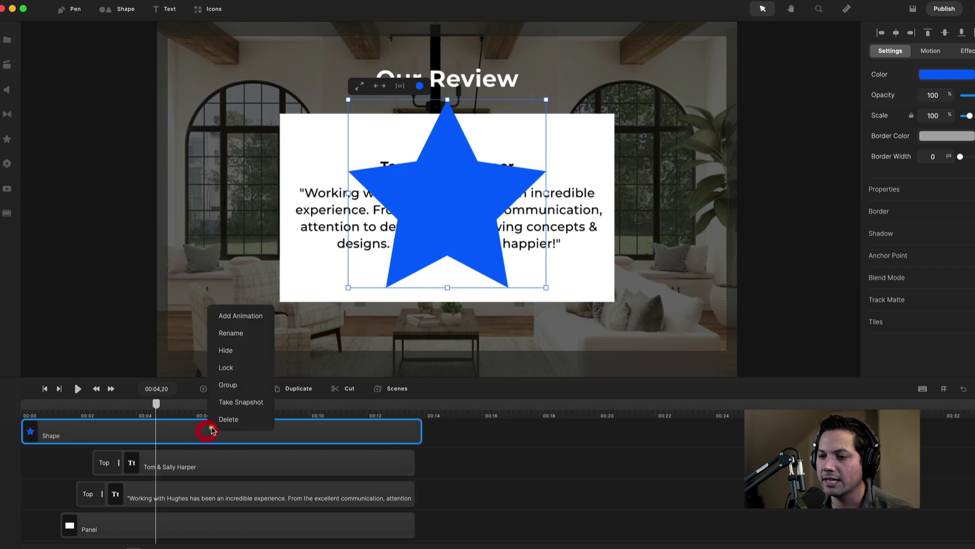
left_click(231, 333)
type("Sta")
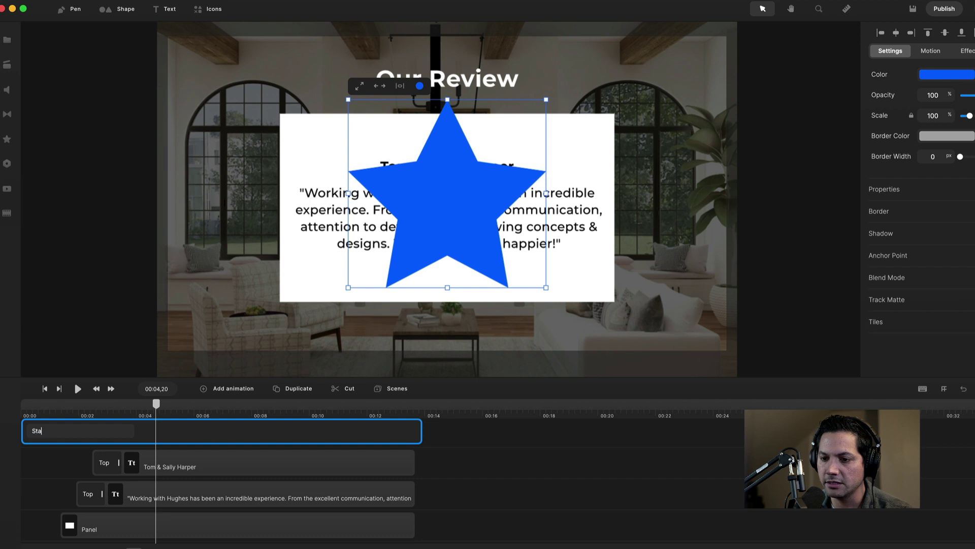
type("r")
key("Return")
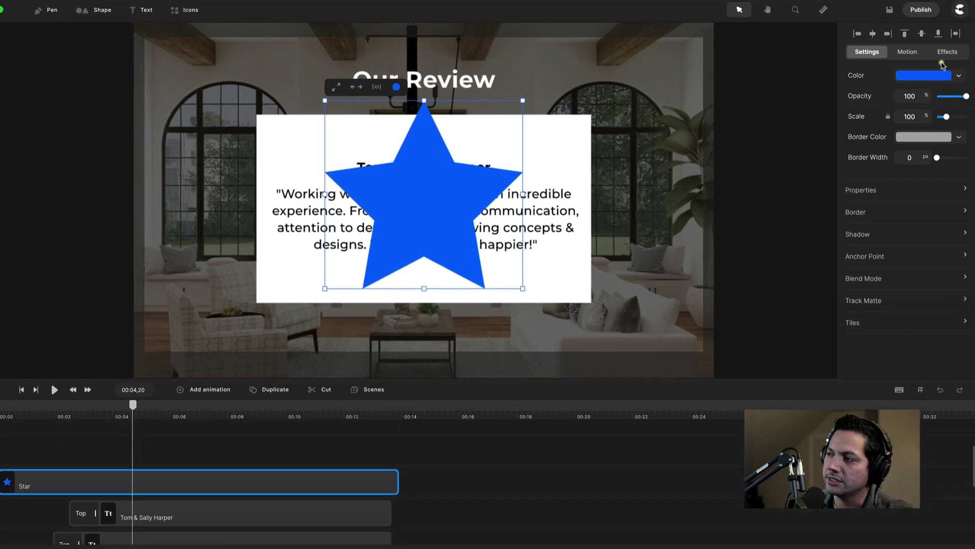
Fill the star with yellow (f7cf46) and scale it down to 11%.
left_click(926, 76)
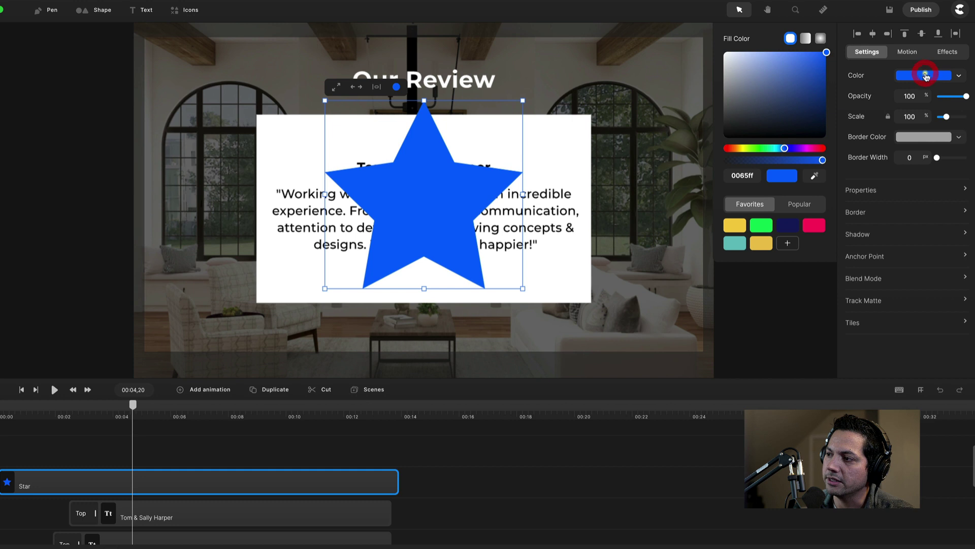
left_click(737, 230)
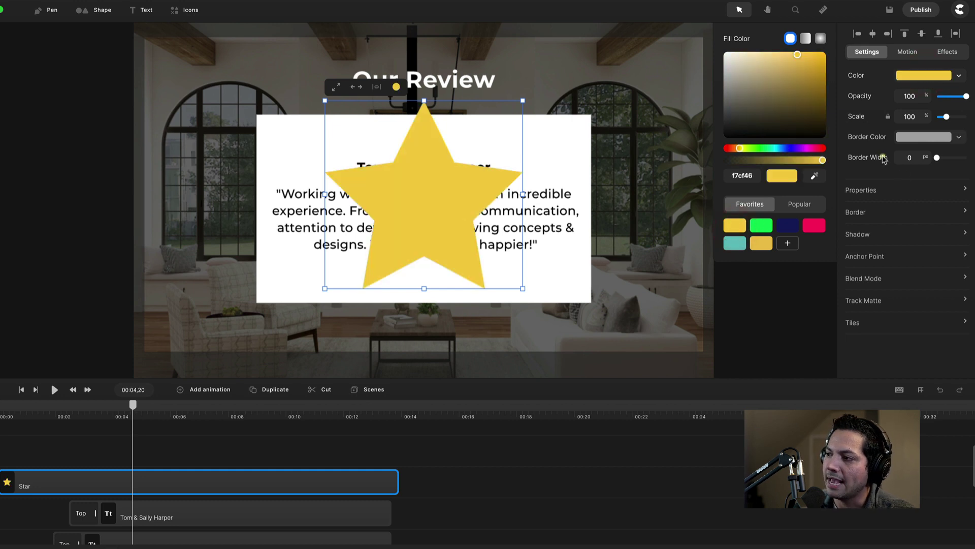
left_click(912, 115)
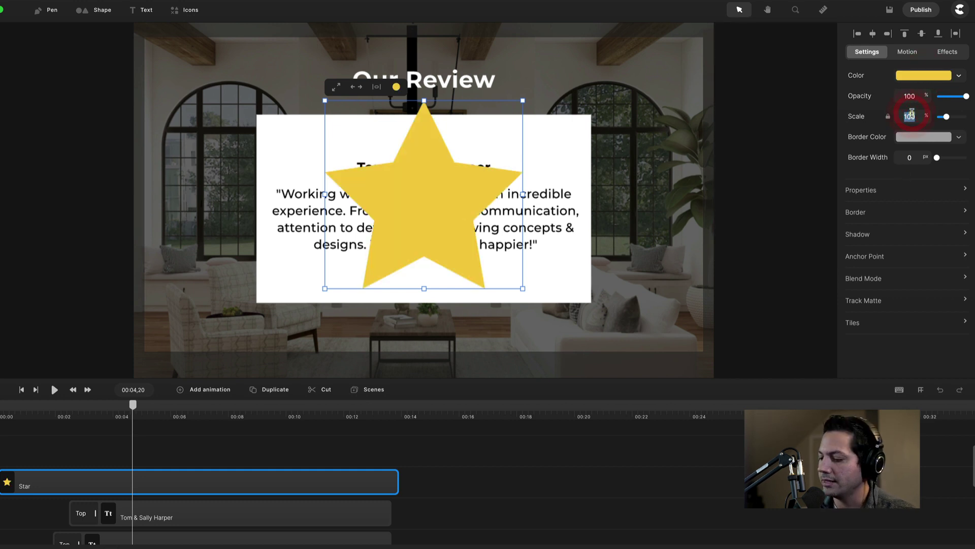
type("11")
key("Return")
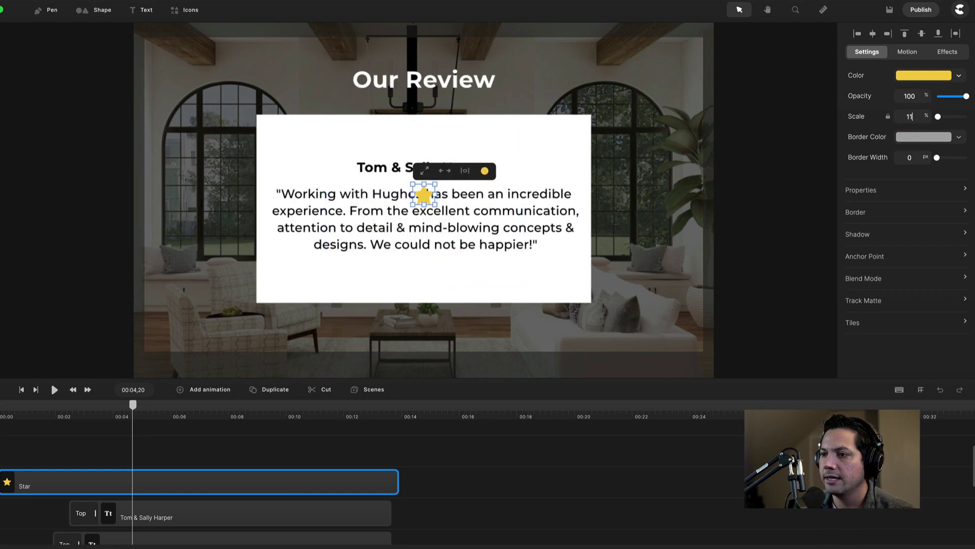
scroll(444, 206, "up", 5)
scroll(440, 204, "up", 1)
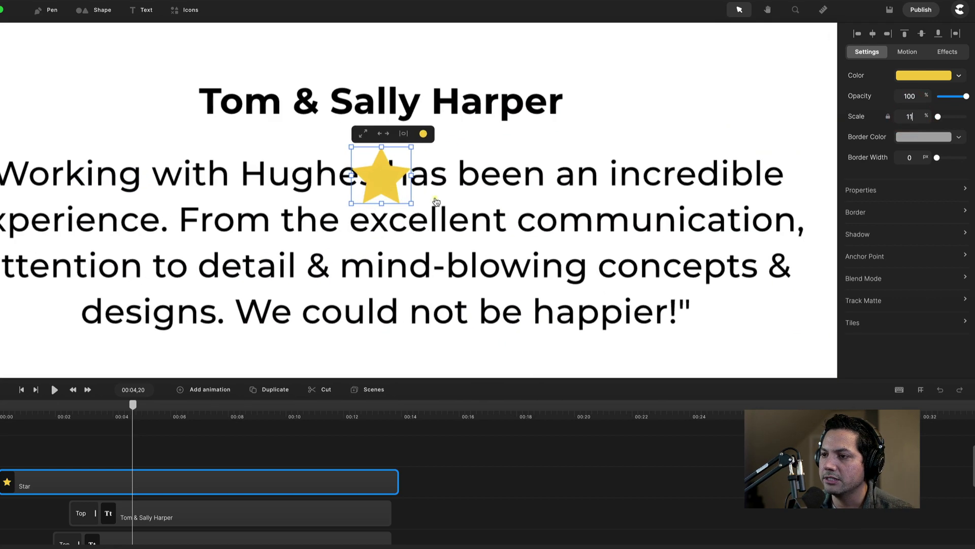
left_click(35, 486)
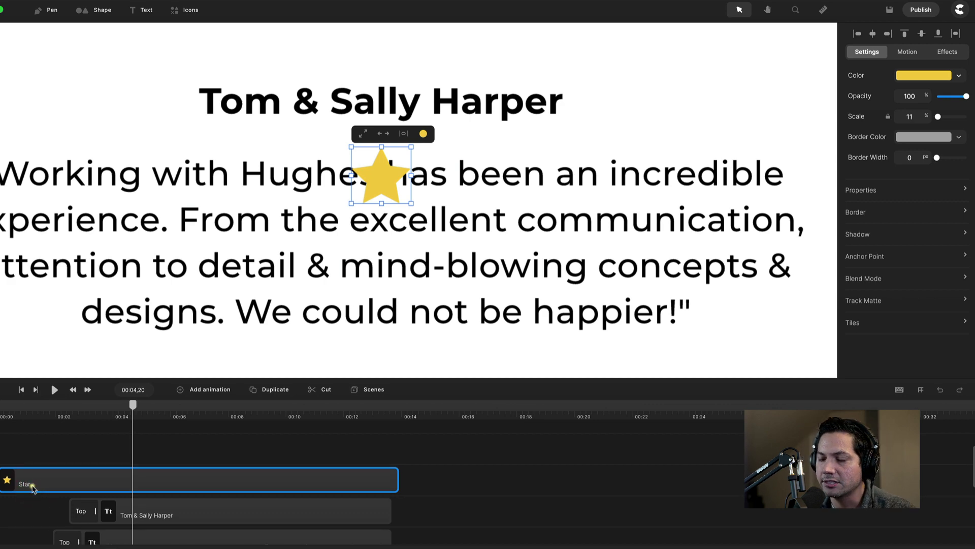
left_click(960, 76)
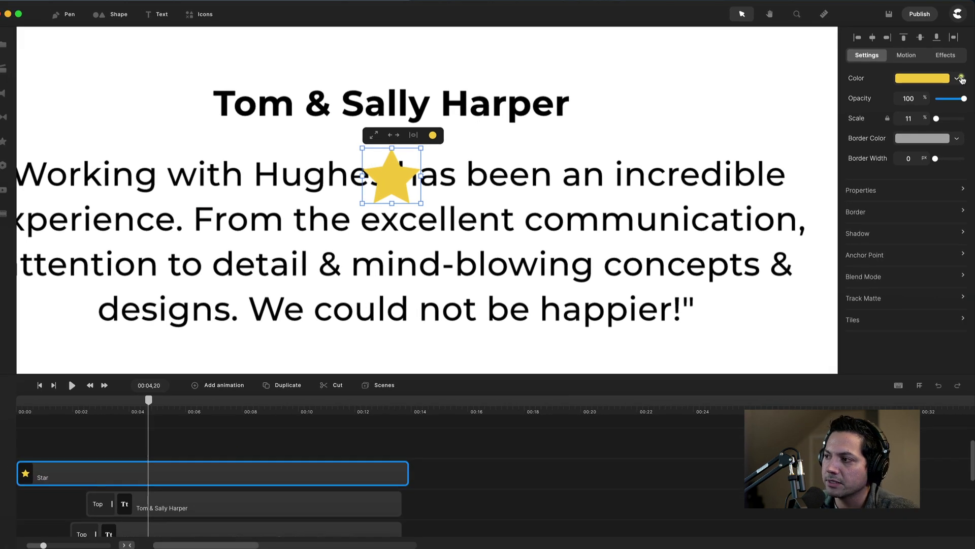
Apply the saved SCALE & ROTATE entrance preset to the star and check it at 00:00,27.
left_click(906, 55)
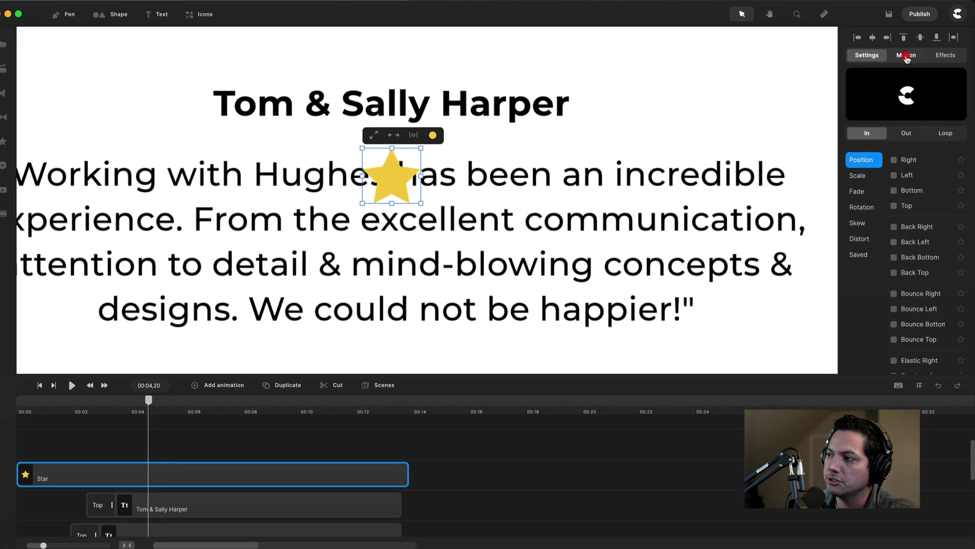
left_click(860, 255)
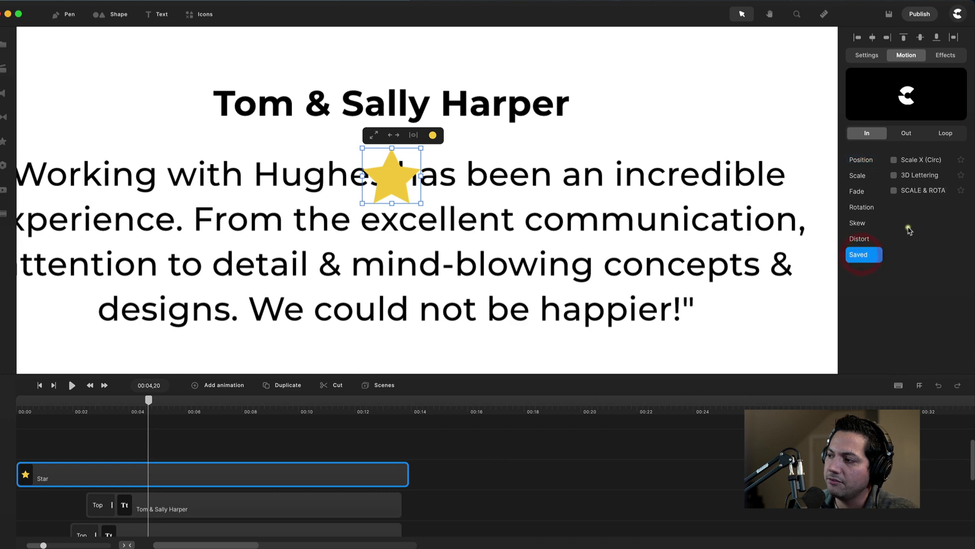
left_click(895, 192)
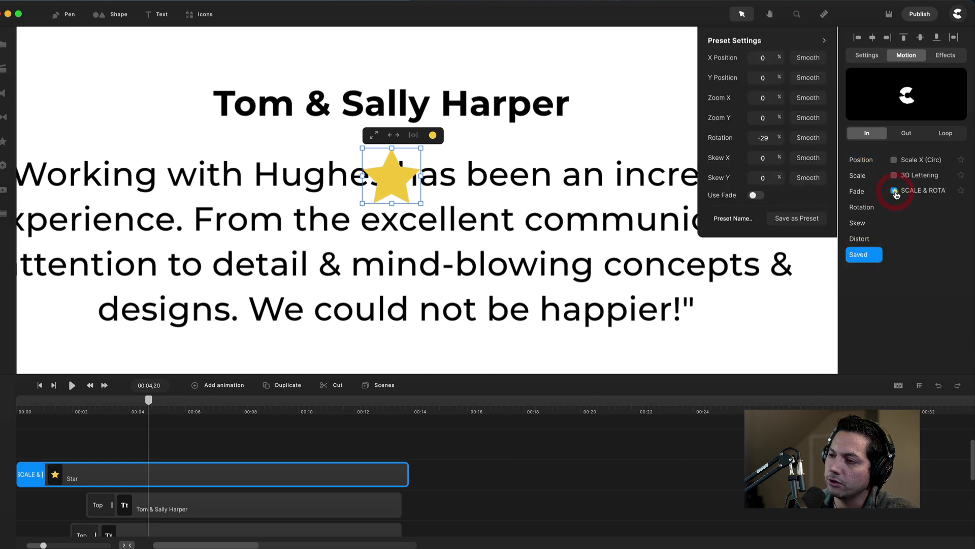
left_click_drag(144, 407, 56, 418)
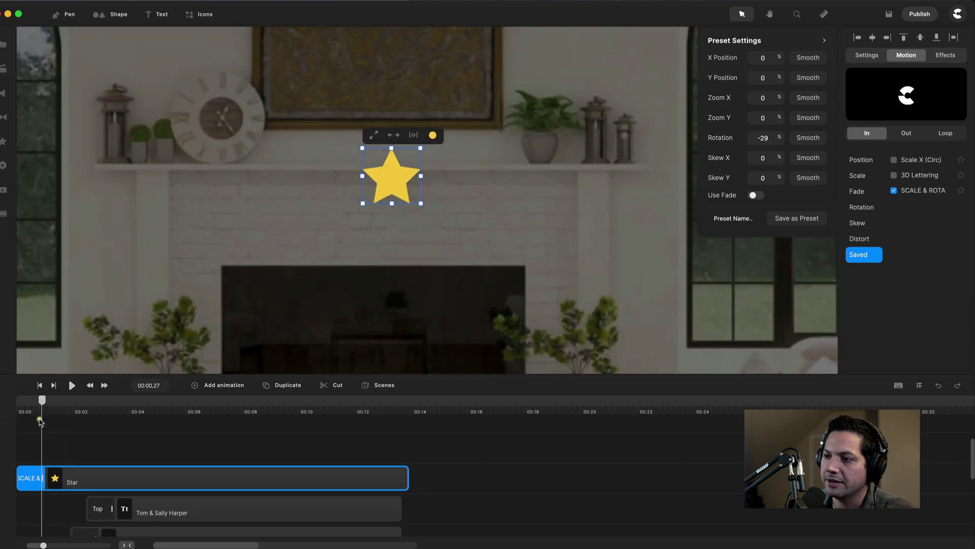
left_click(40, 415)
left_click(79, 481)
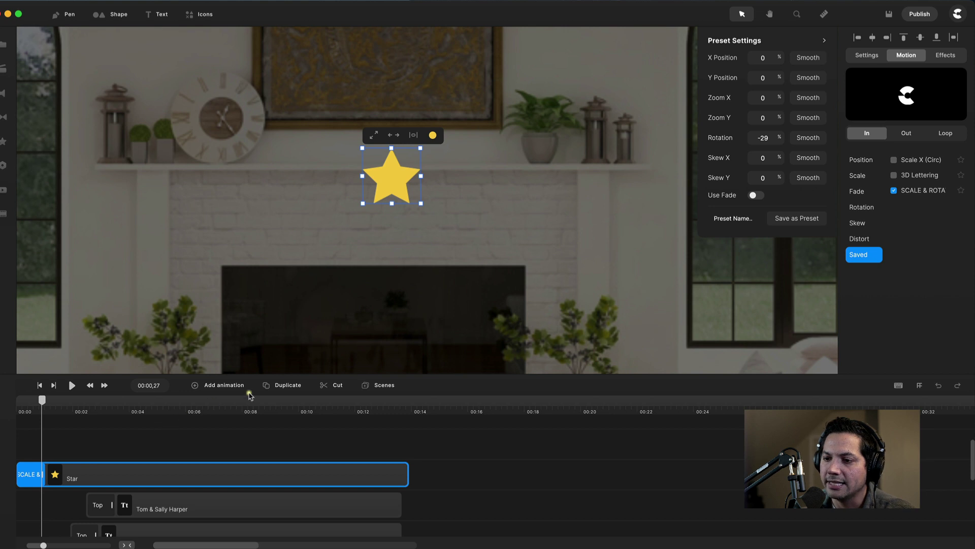
Duplicate the star and start the copy slightly later on the timeline.
left_click(282, 384)
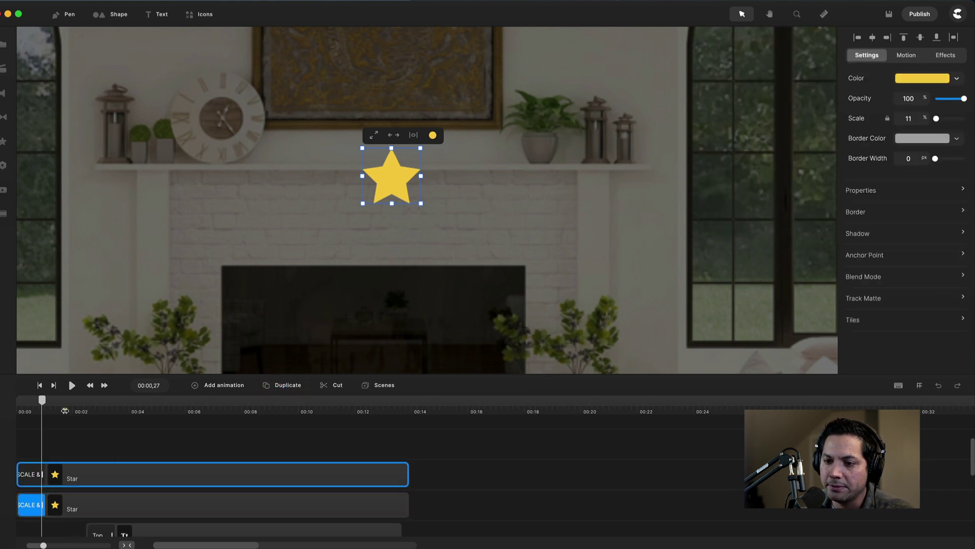
scroll(65, 410, "up", 3)
left_click_drag(112, 478, 126, 478)
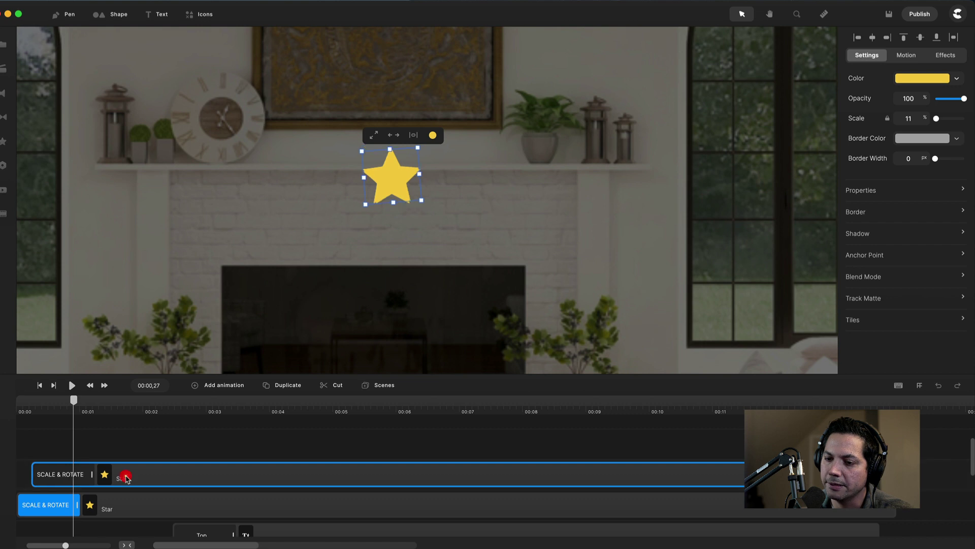
Place the two stars side by side at x -163 and x -82.
left_click(866, 192)
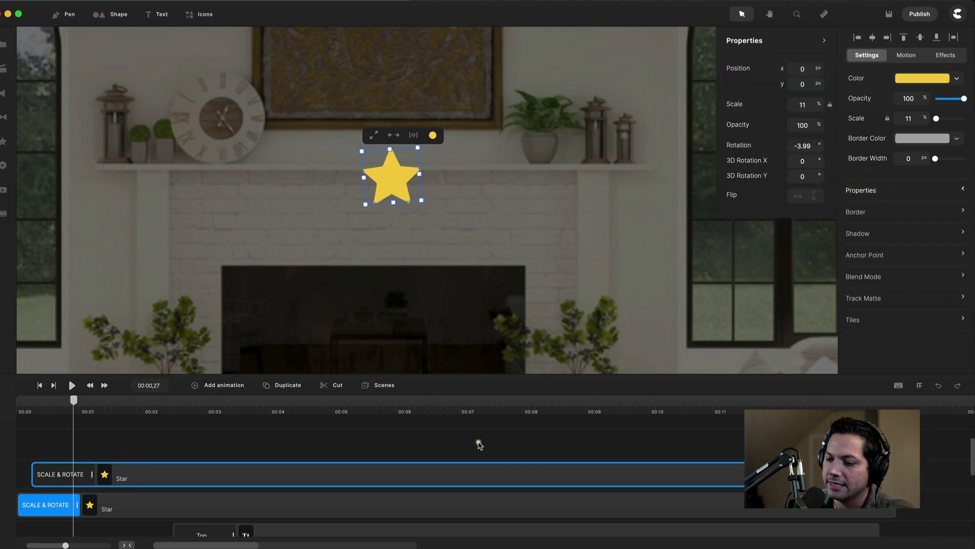
scroll(361, 456, "up", 2)
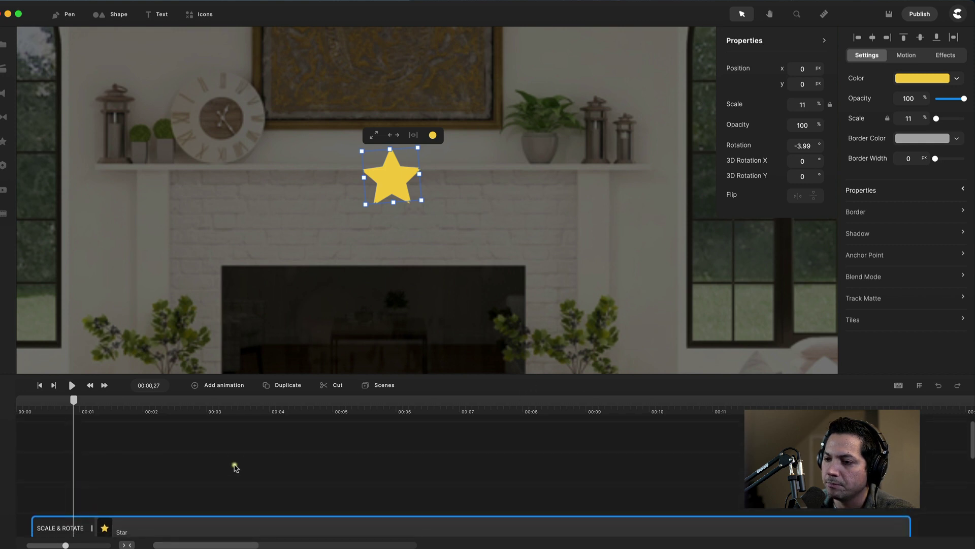
scroll(234, 464, "down", 3)
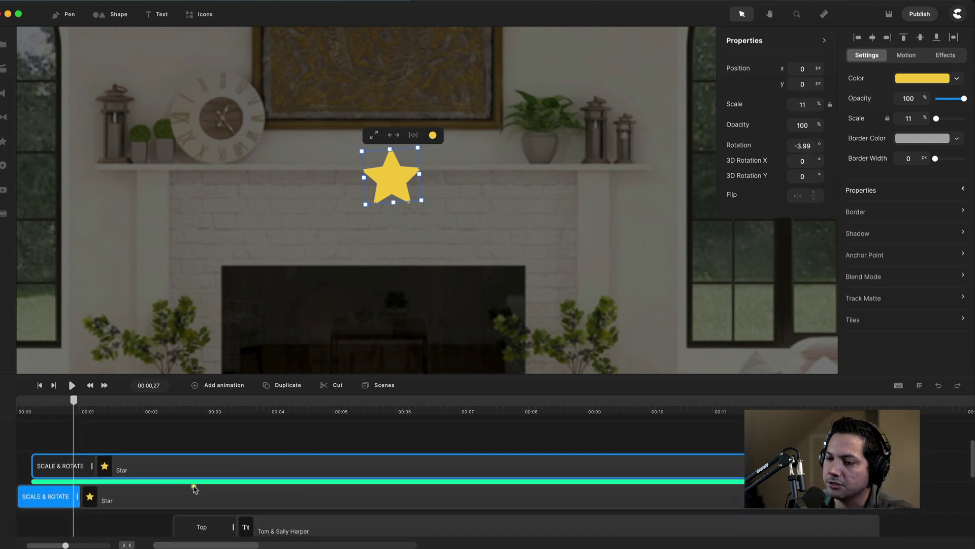
left_click(181, 497)
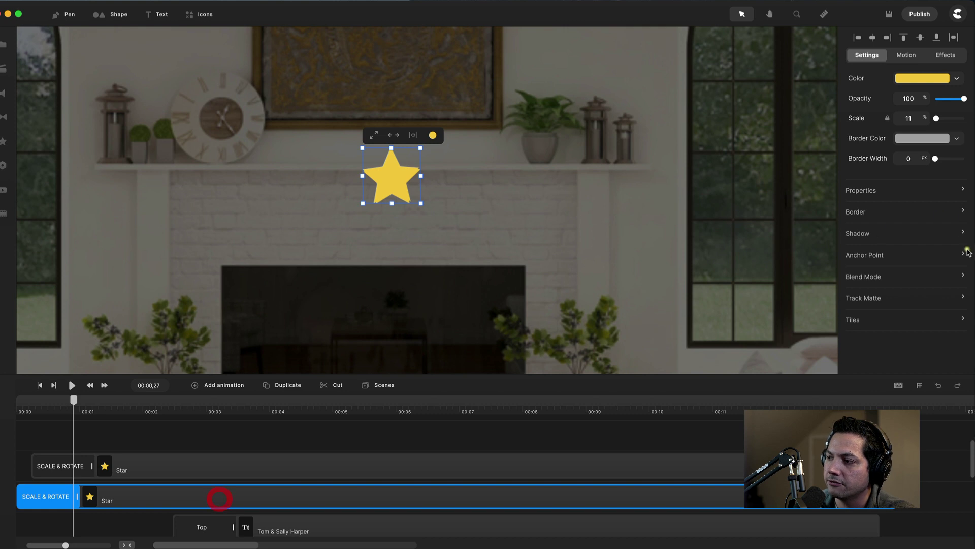
left_click(880, 191)
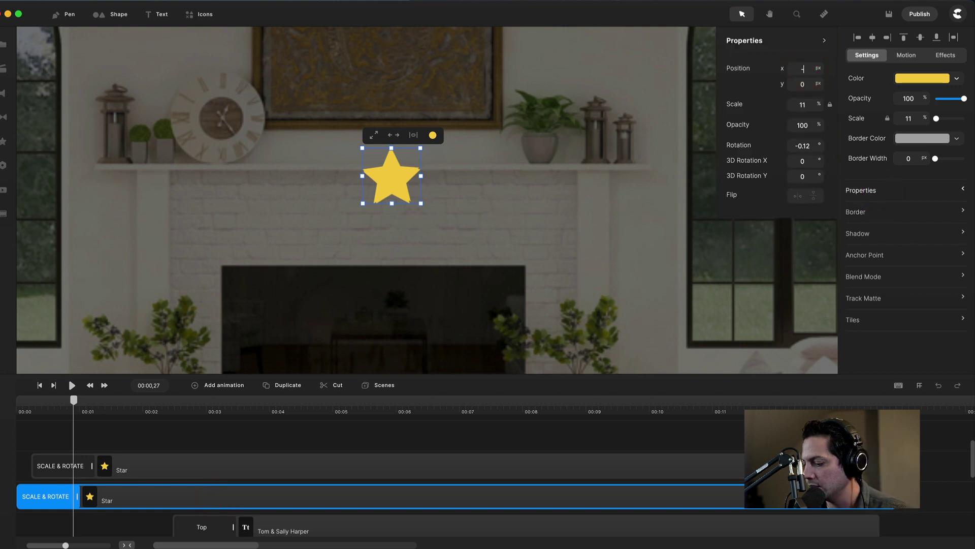
key("Return")
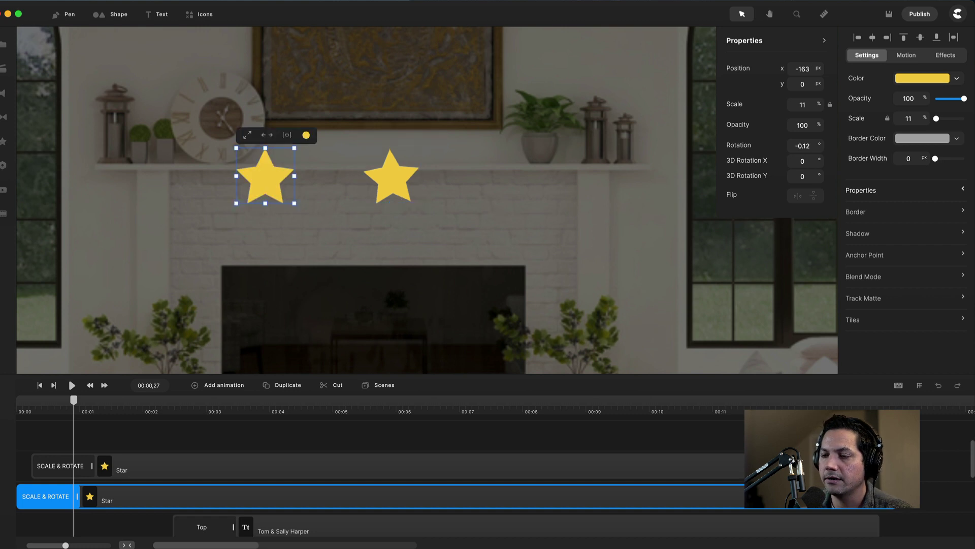
left_click(289, 459)
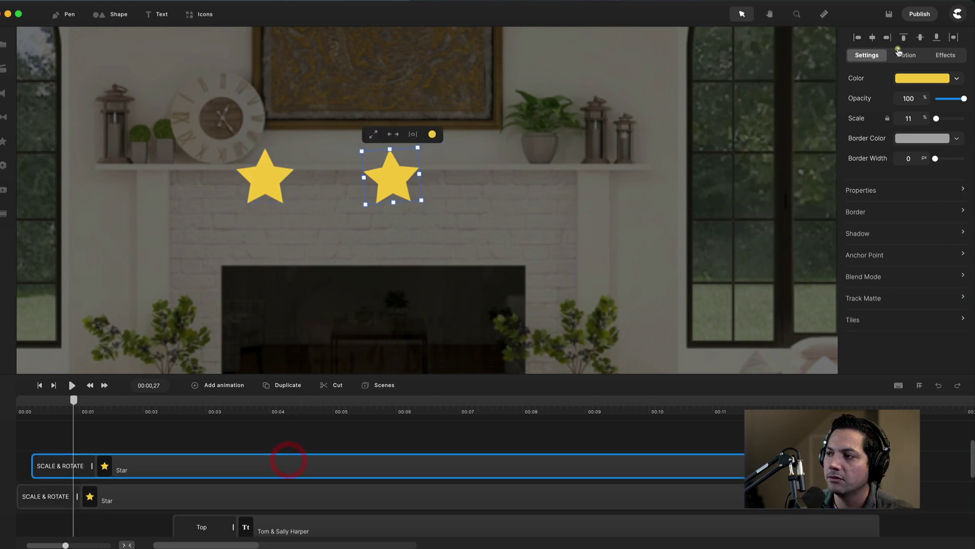
left_click(860, 191)
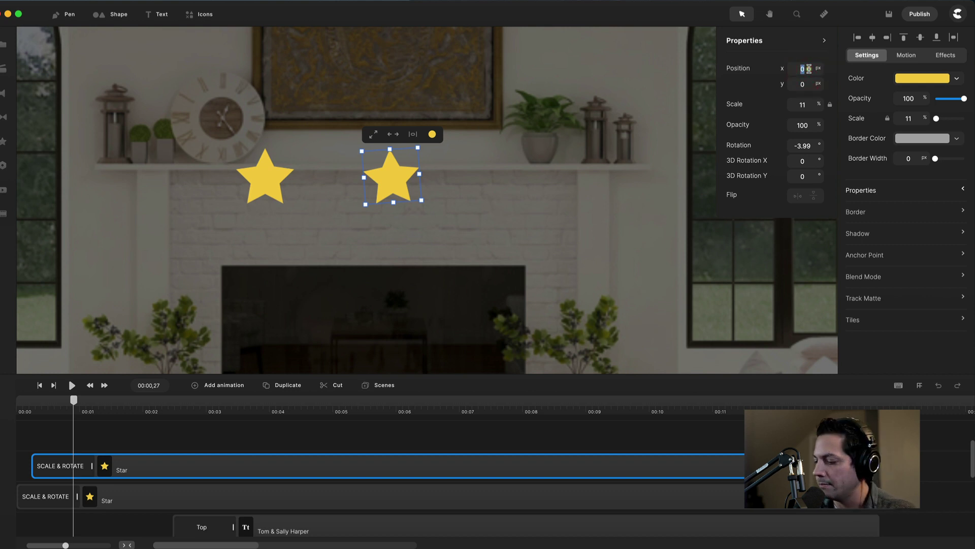
type("-82")
key("Return")
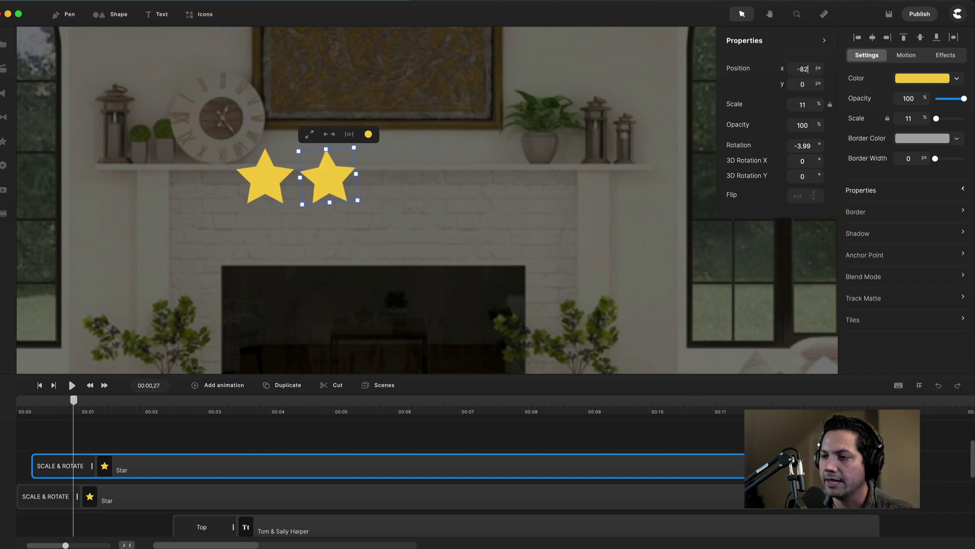
left_click_drag(74, 401, 121, 407)
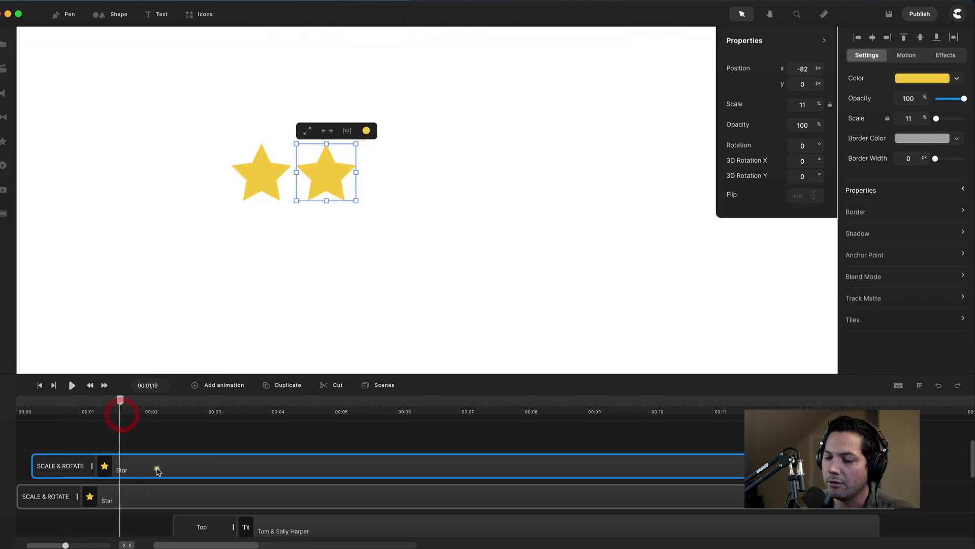
Add a third star copy, starting slightly later, at x 0.
left_click(292, 387)
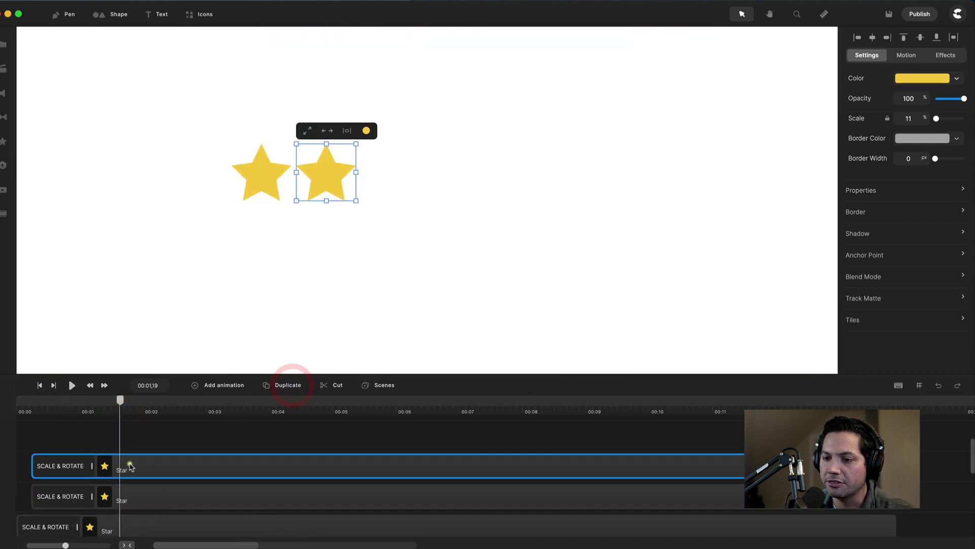
left_click_drag(139, 463, 148, 464)
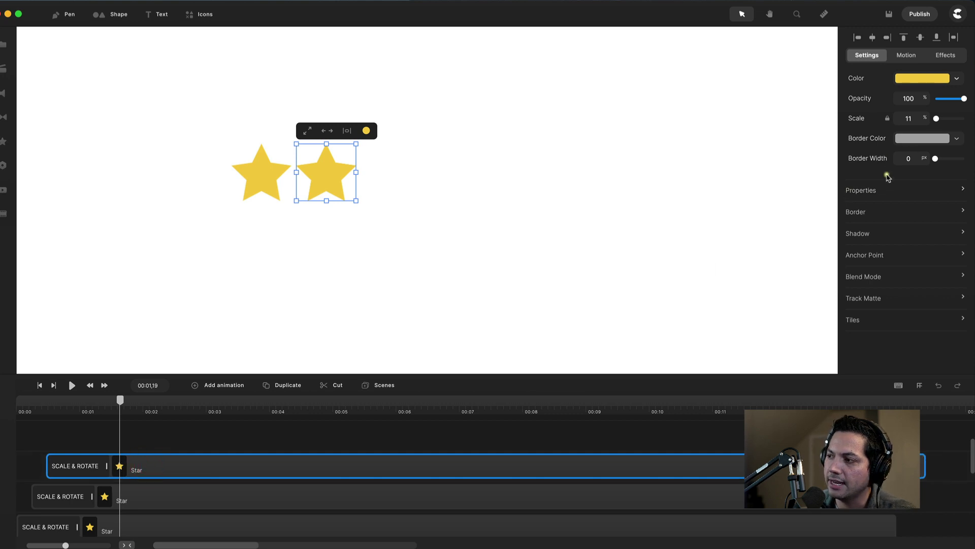
left_click(872, 191)
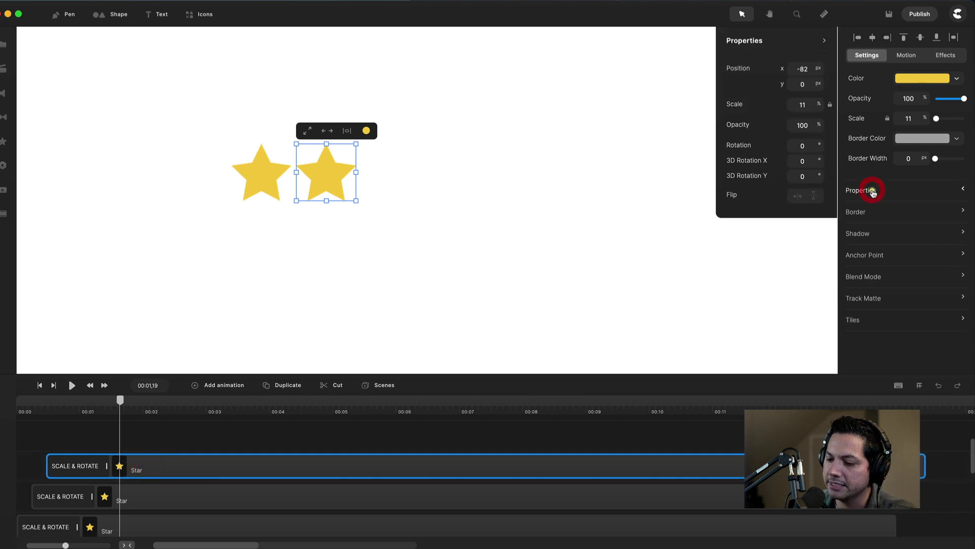
double_click(807, 66)
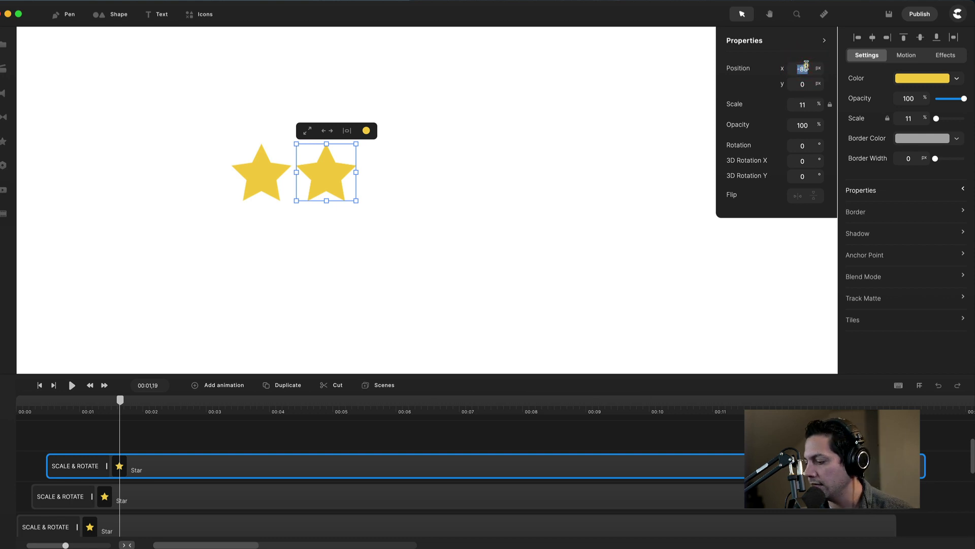
key("Return")
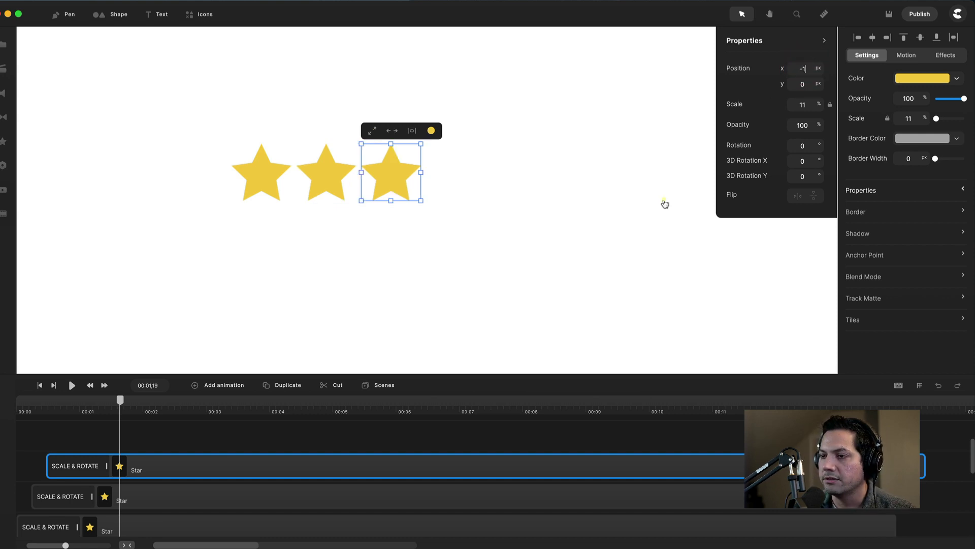
Add a fourth star copy, starting slightly later, at x 81.
left_click(156, 466)
left_click(286, 385)
left_click_drag(146, 460, 159, 465)
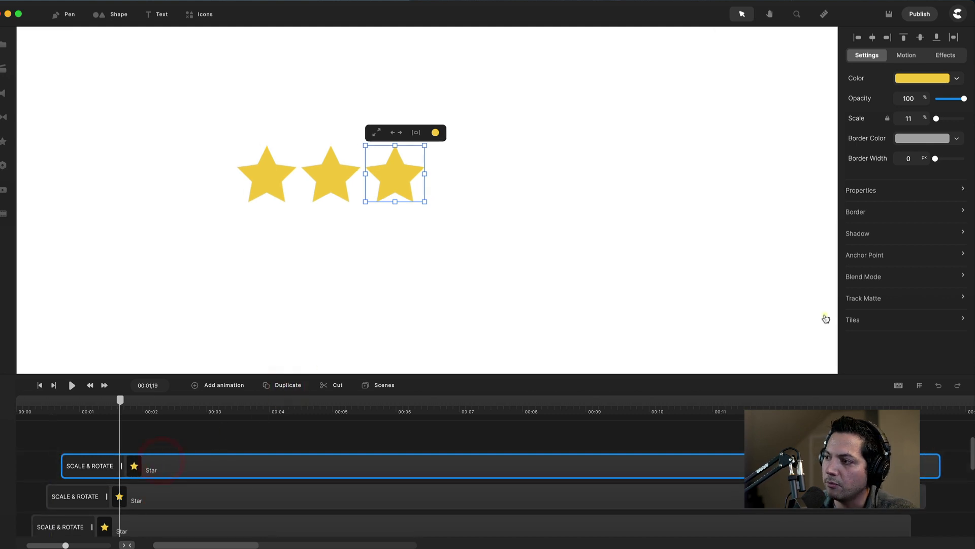
left_click(900, 191)
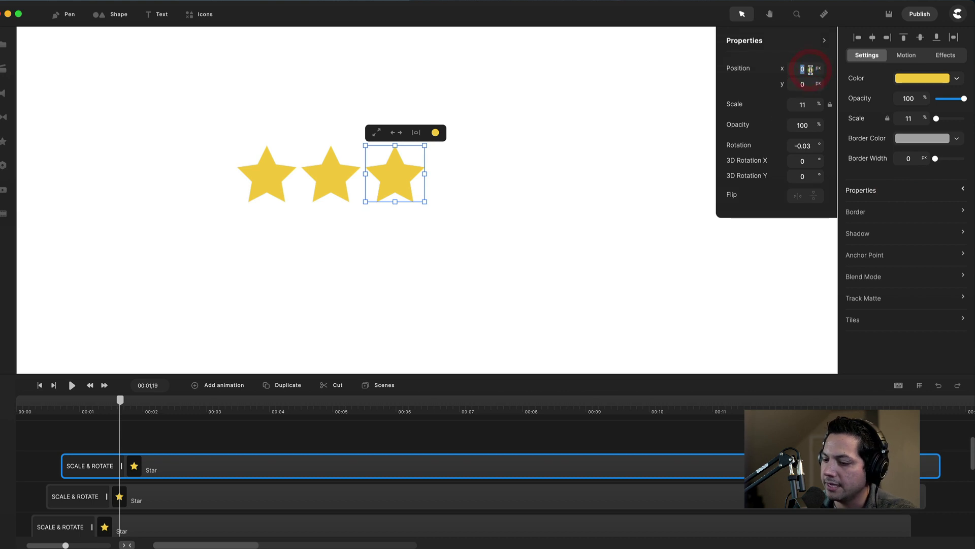
key("super+d")
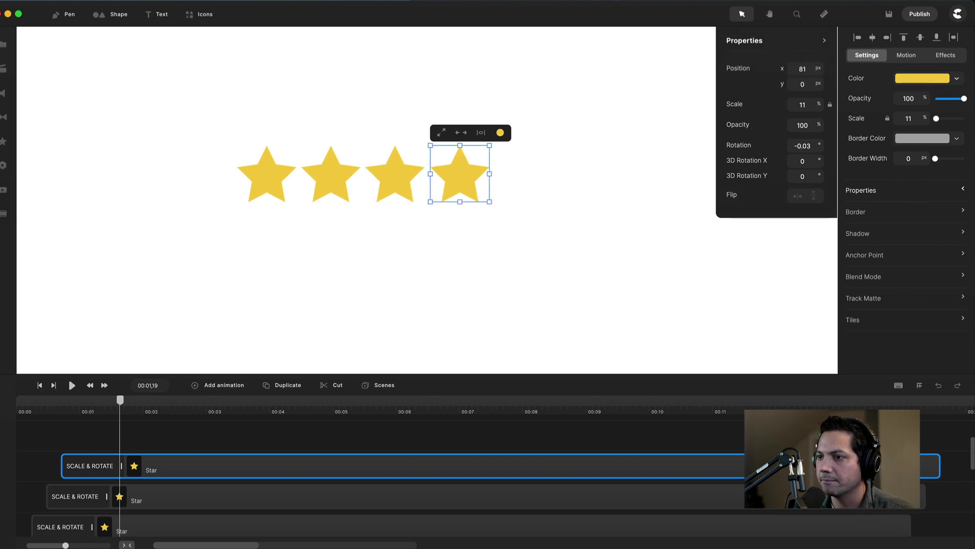
Add a fifth star copy at x 163 to end the row.
left_click(292, 388)
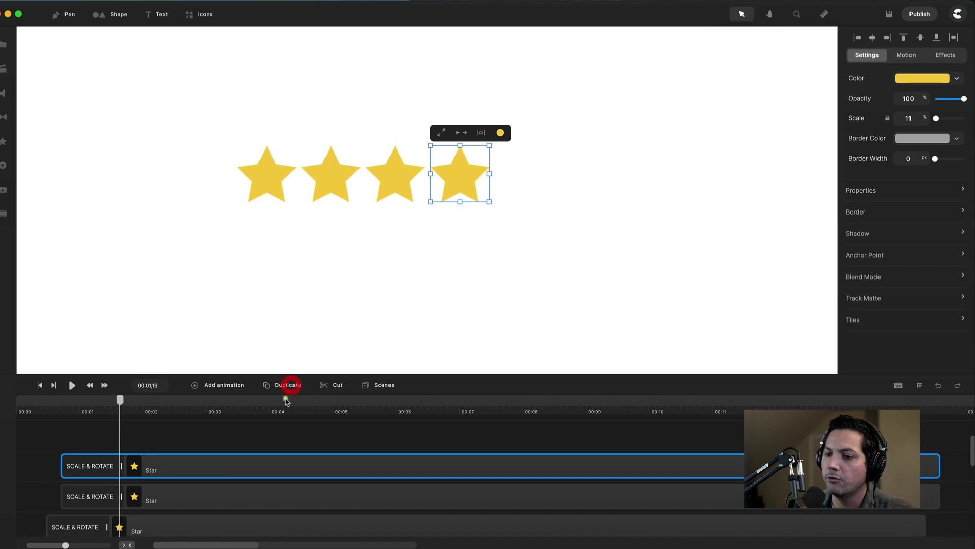
left_click(157, 470)
left_click(869, 193)
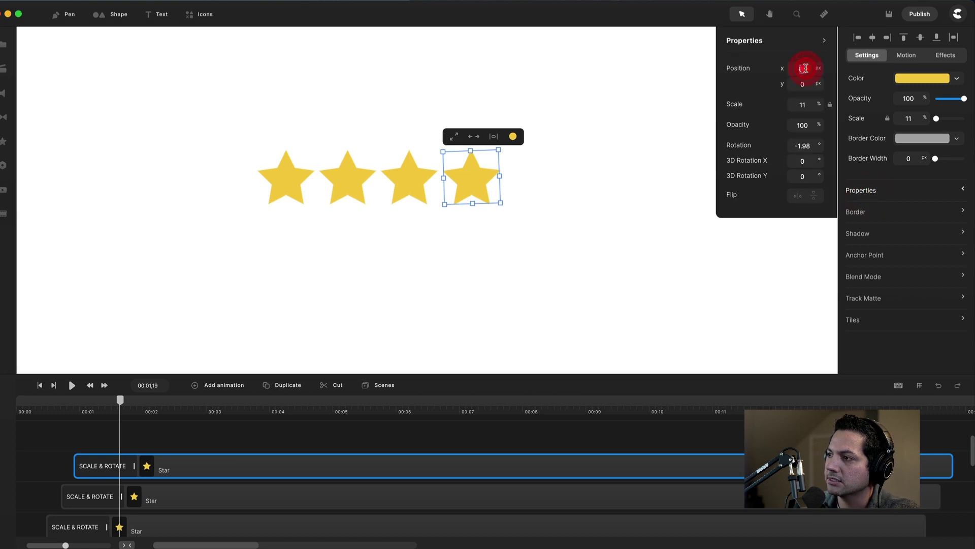
type("163")
key("Return")
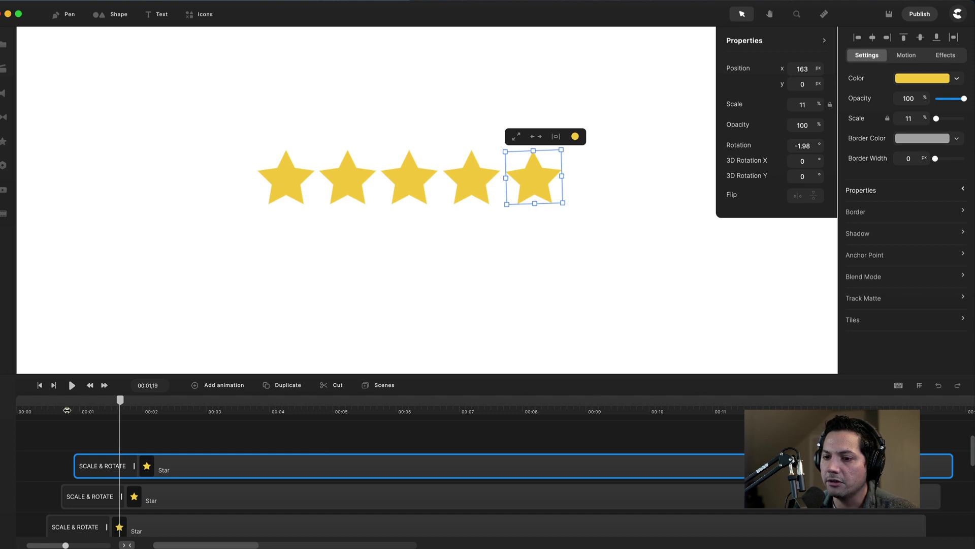
scroll(97, 408, "down", 3)
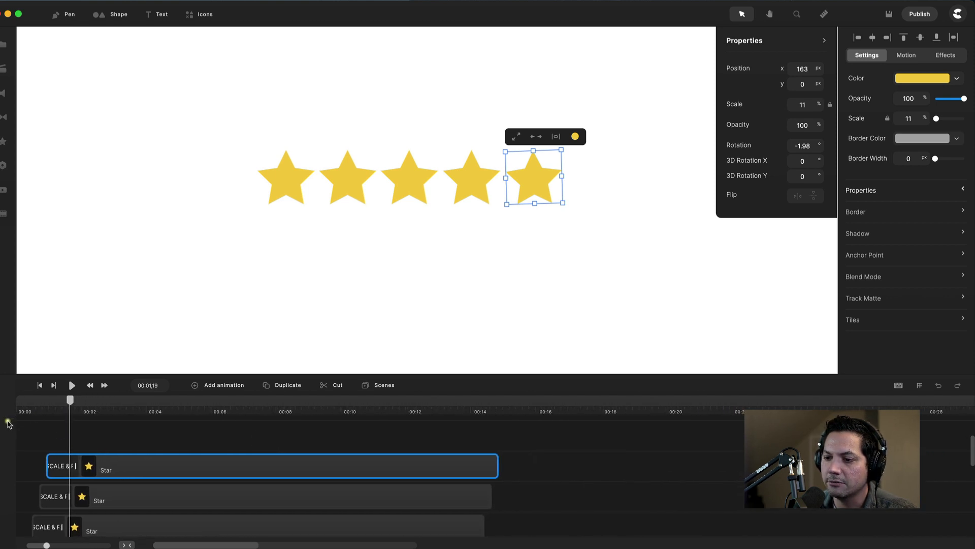
scroll(106, 468, "down", 2)
scroll(104, 466, "up", 3)
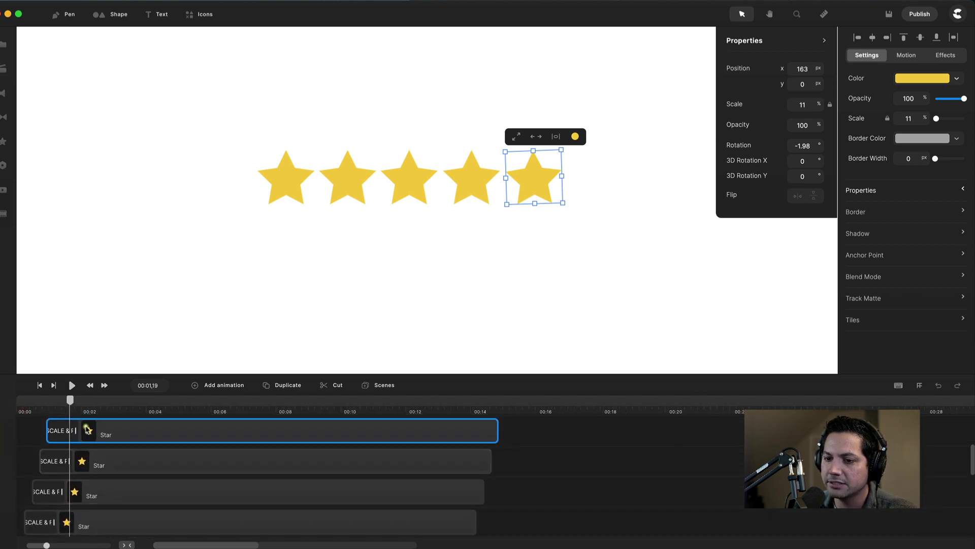
left_click_drag(71, 400, 18, 400)
key("space")
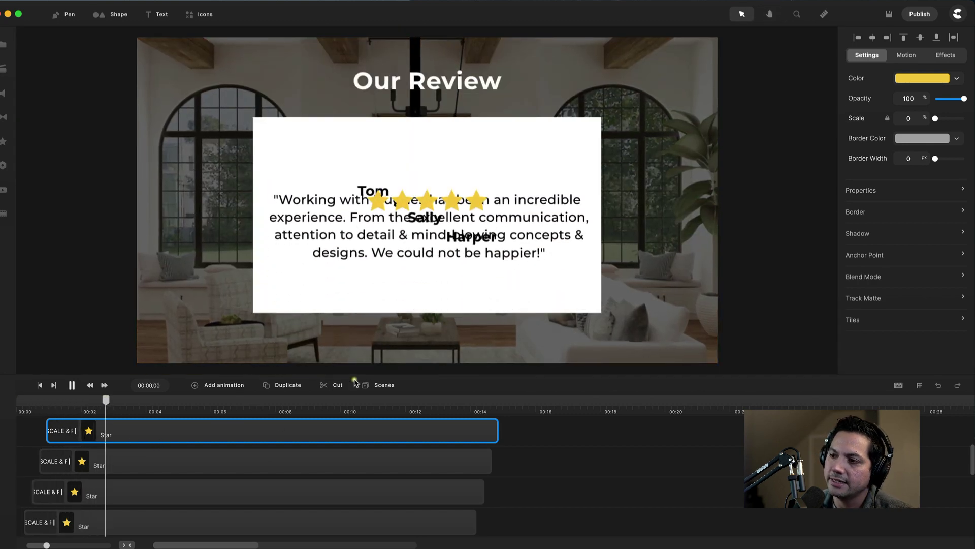
key("space")
scroll(366, 457, "down", 2)
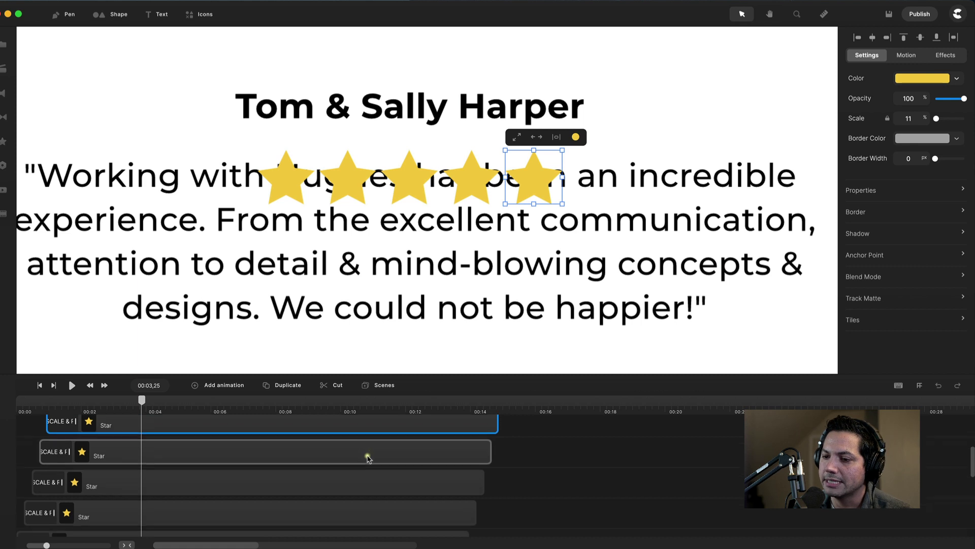
Group the five star tracks and name the group 'Stars'.
scroll(368, 457, "up", 1)
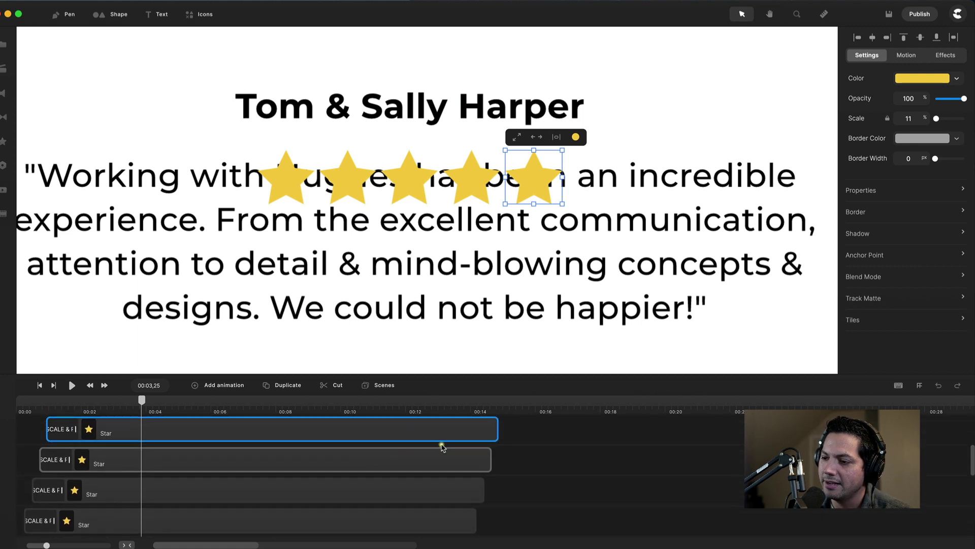
left_click_drag(545, 428, 375, 518)
scroll(374, 519, "down", 2)
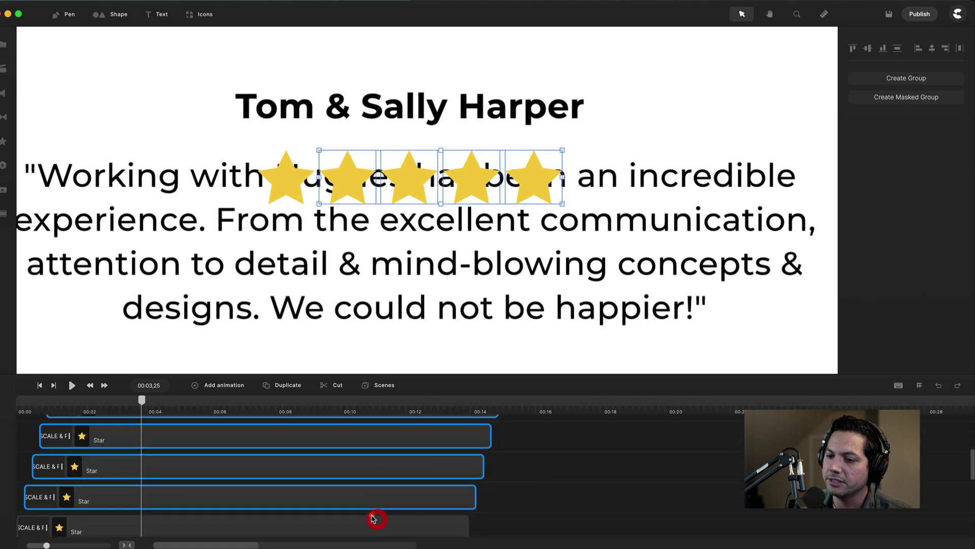
left_click(169, 506, "shift")
scroll(181, 478, "up", 2)
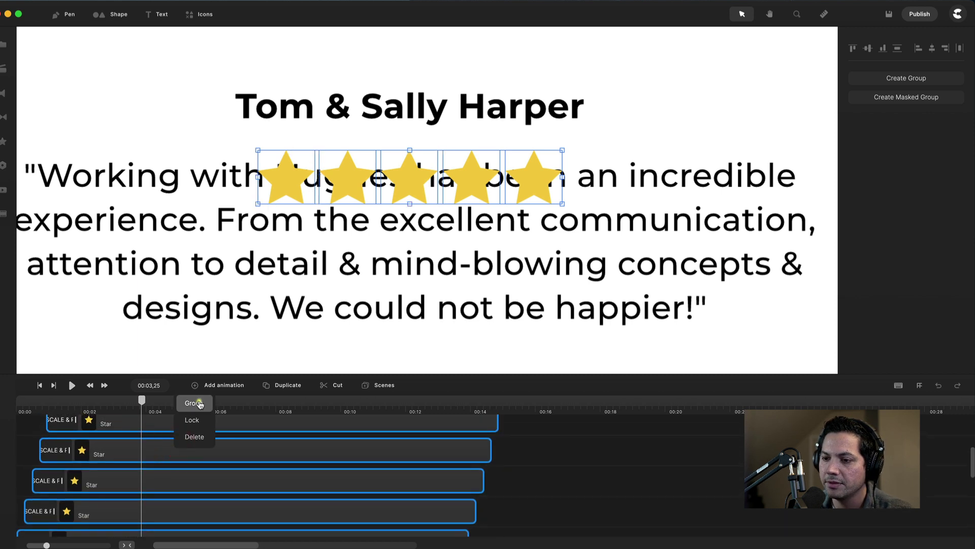
left_click(194, 403)
right_click(112, 466)
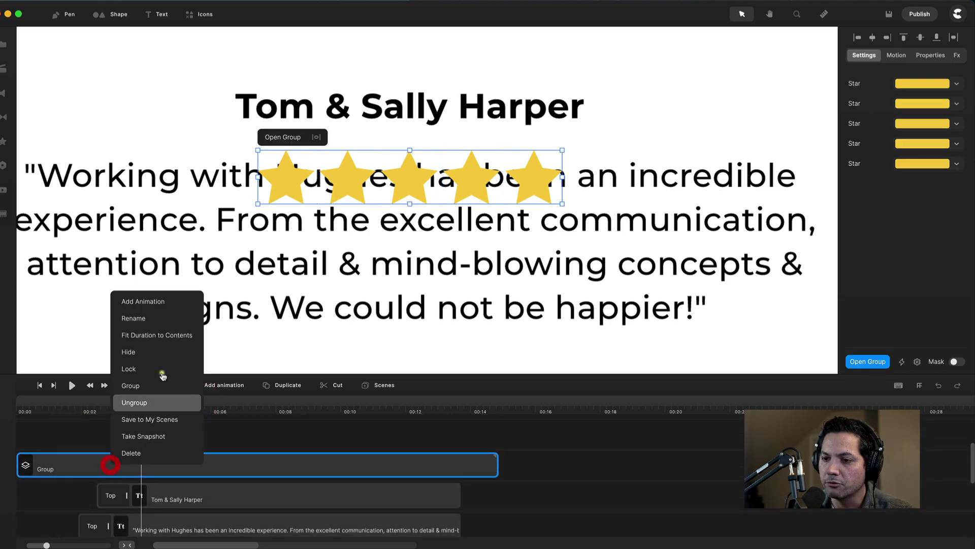
left_click(146, 327)
type("Stars")
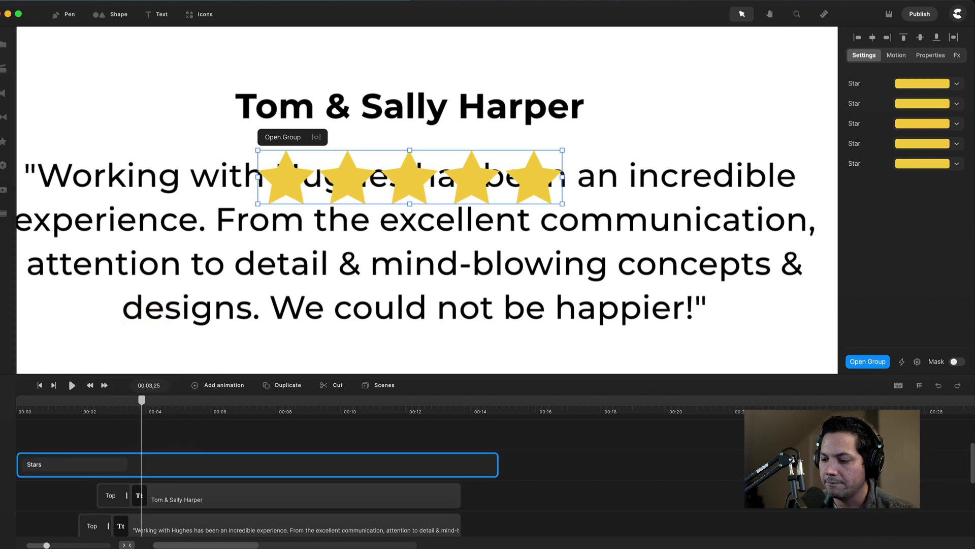
key("Return")
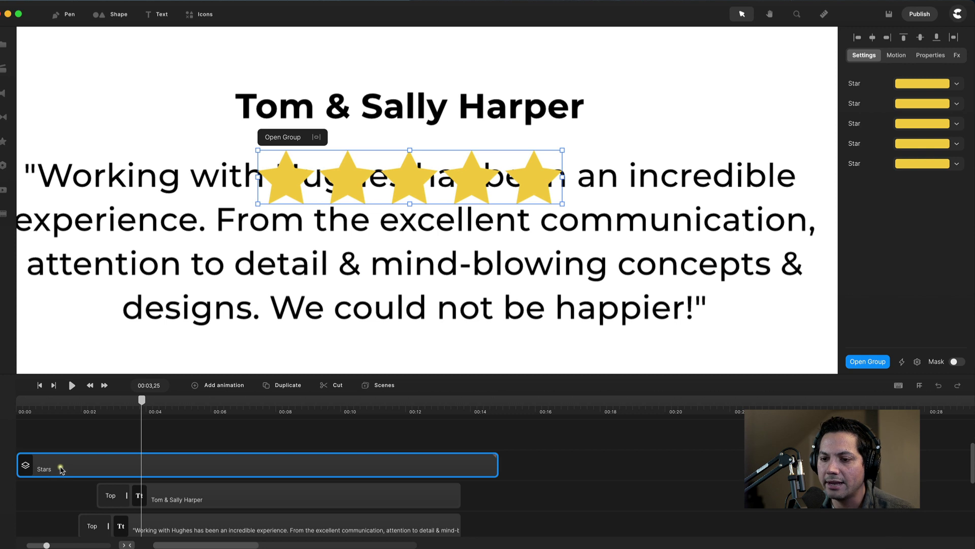
Start the Stars group around 00:02.8 and move it below the quote.
left_click_drag(61, 469, 148, 468)
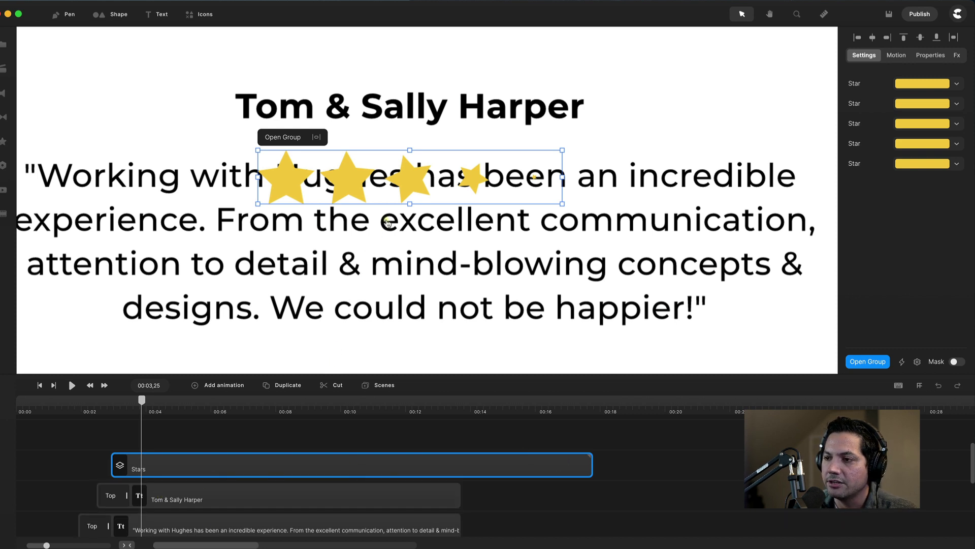
key("shift+1")
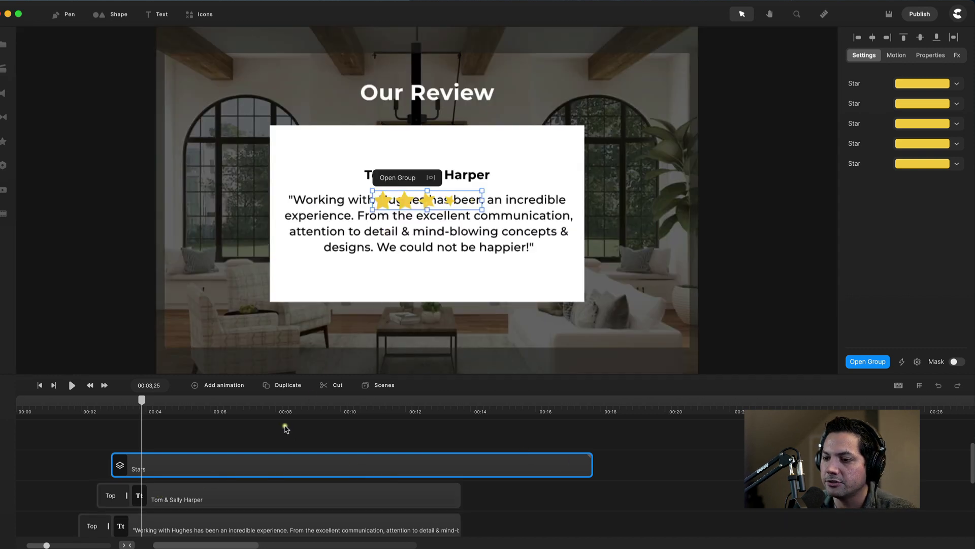
left_click(277, 411)
left_click_drag(435, 200, 445, 280)
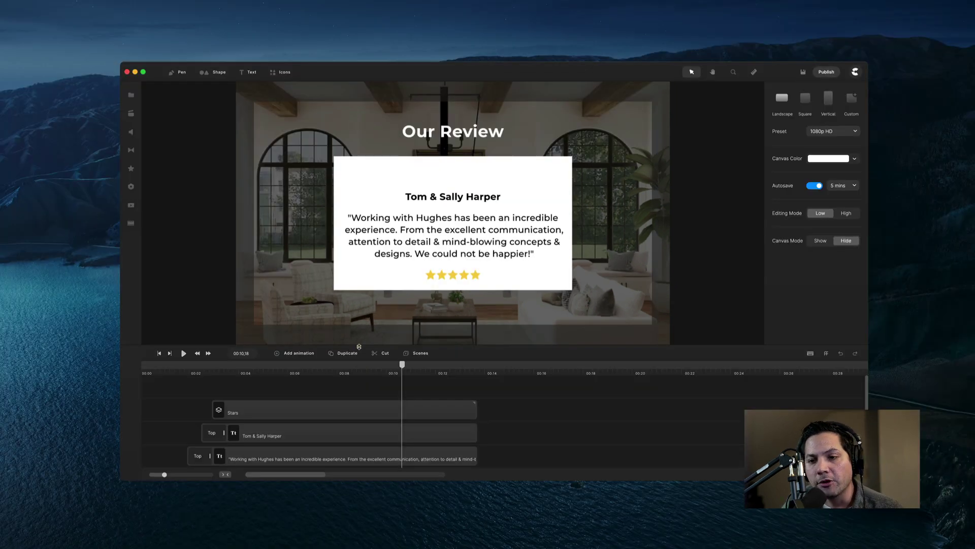
Add the couple's photo from the Wide Review media folder to the scene.
left_click(131, 95)
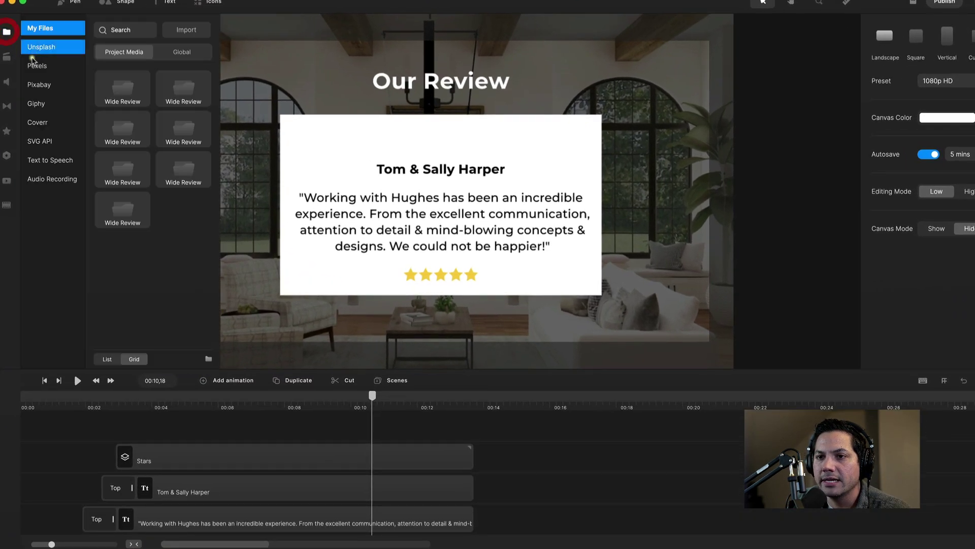
left_click(123, 89)
left_click_drag(180, 111, 442, 214)
left_click(7, 31)
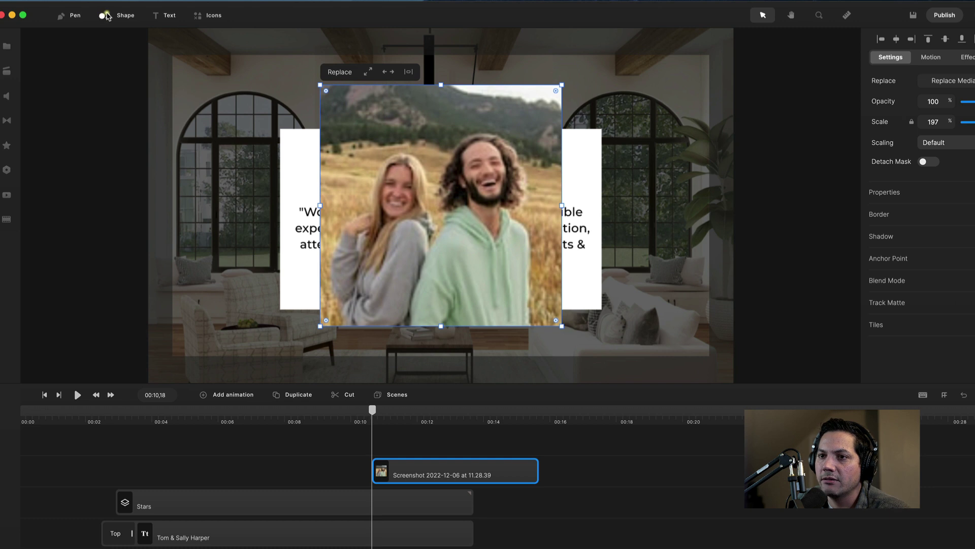
Add a circle shape from the shape library over the photo.
left_click(106, 17)
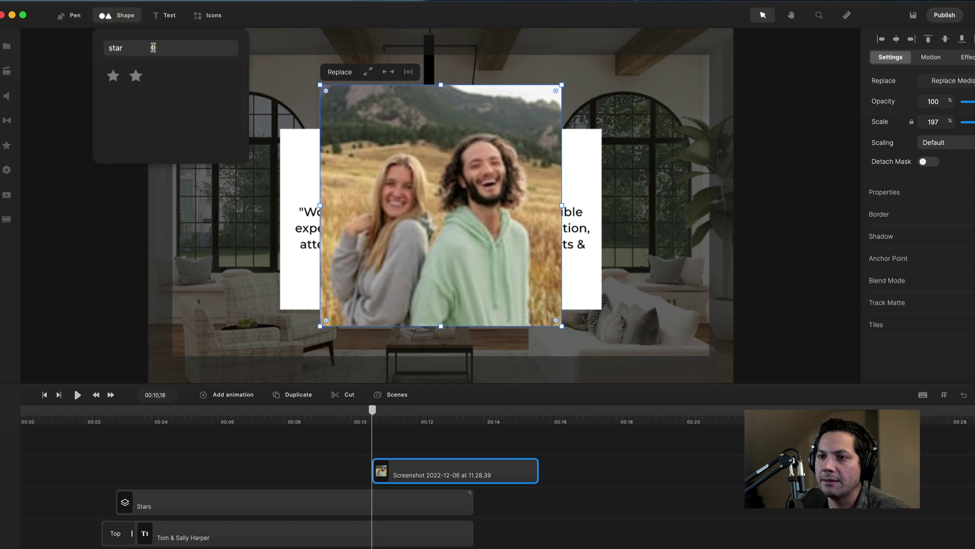
double_click(153, 47)
key("BackSpace")
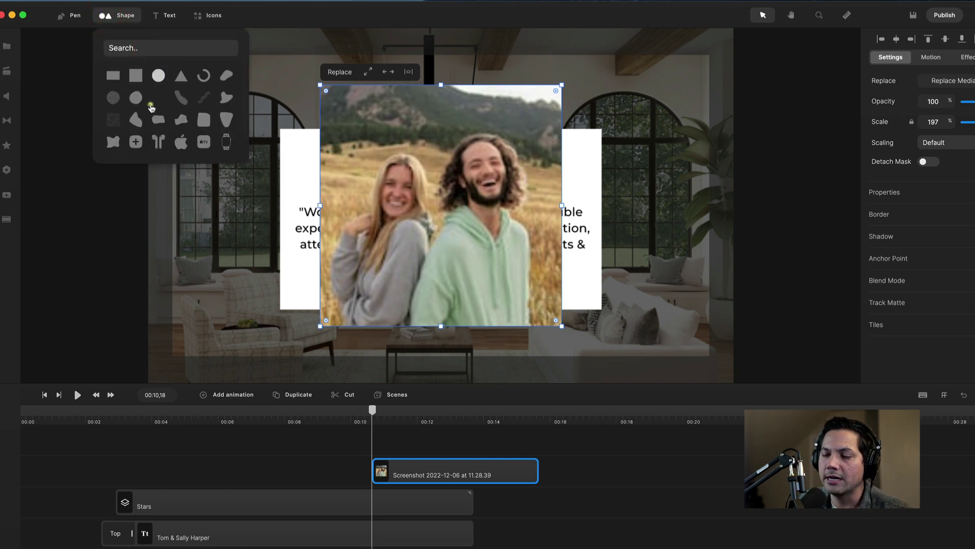
left_click(159, 75)
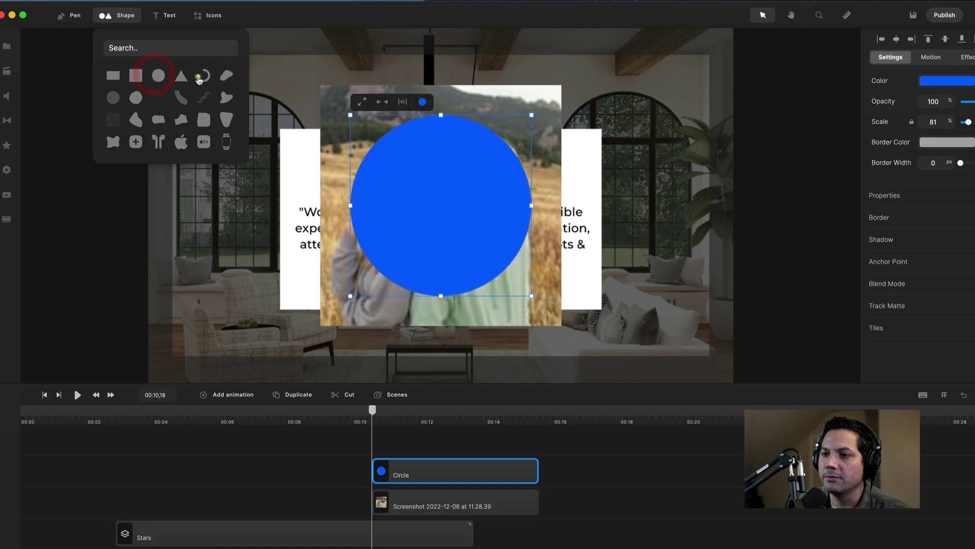
left_click(79, 47)
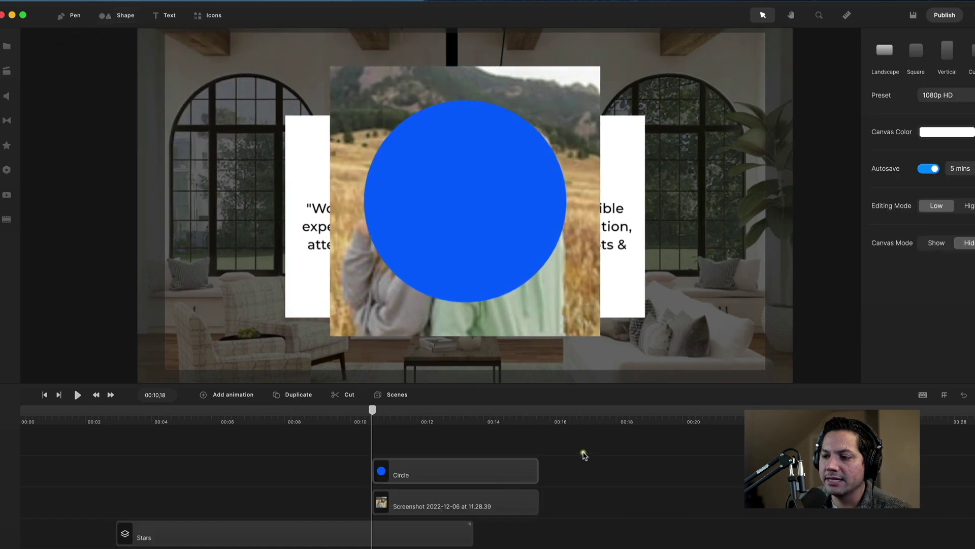
Make the photo and circle clips start earlier and run to about 00:13.
left_click_drag(602, 447, 371, 513)
left_click_drag(450, 470, 112, 445)
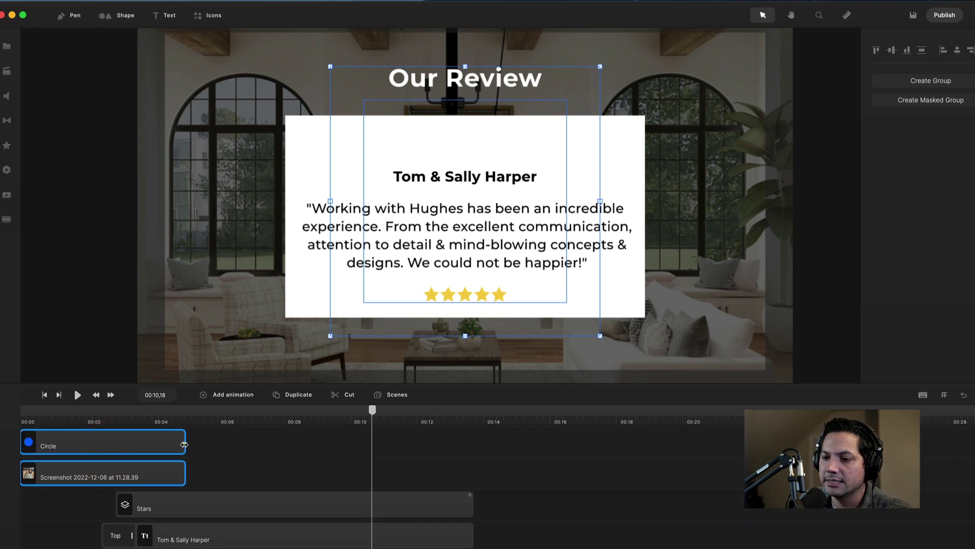
left_click_drag(184, 445, 468, 455)
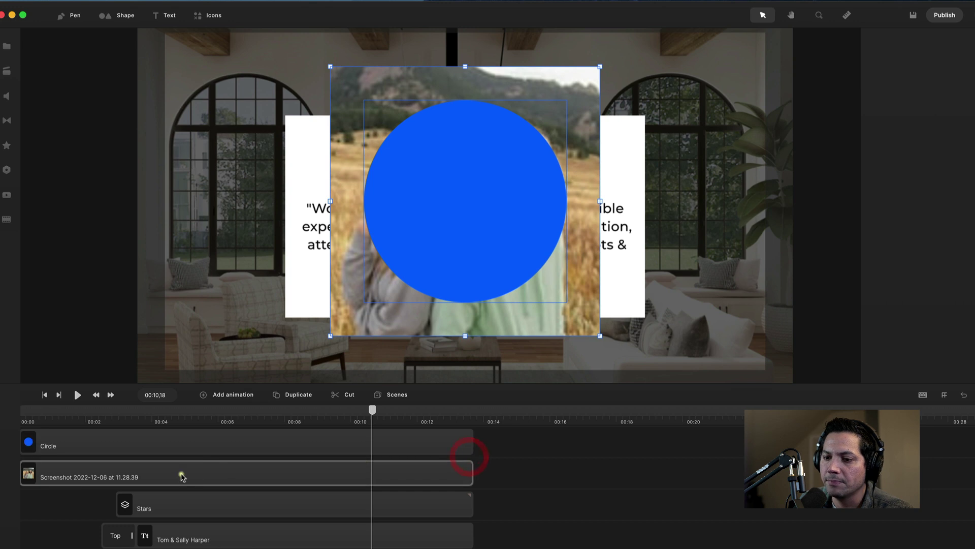
Mask the photo into the circle shape.
left_click(180, 477)
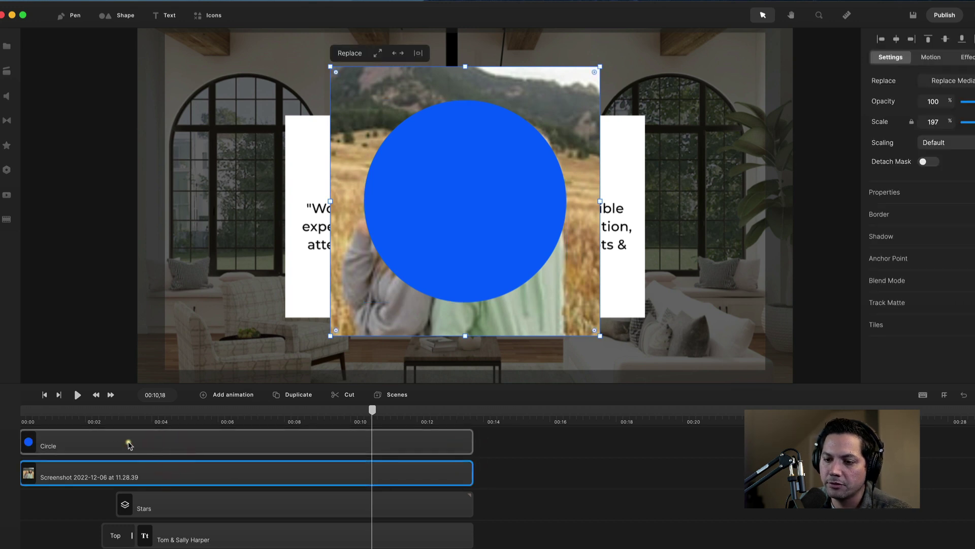
left_click(128, 445, "shift")
right_click(122, 473)
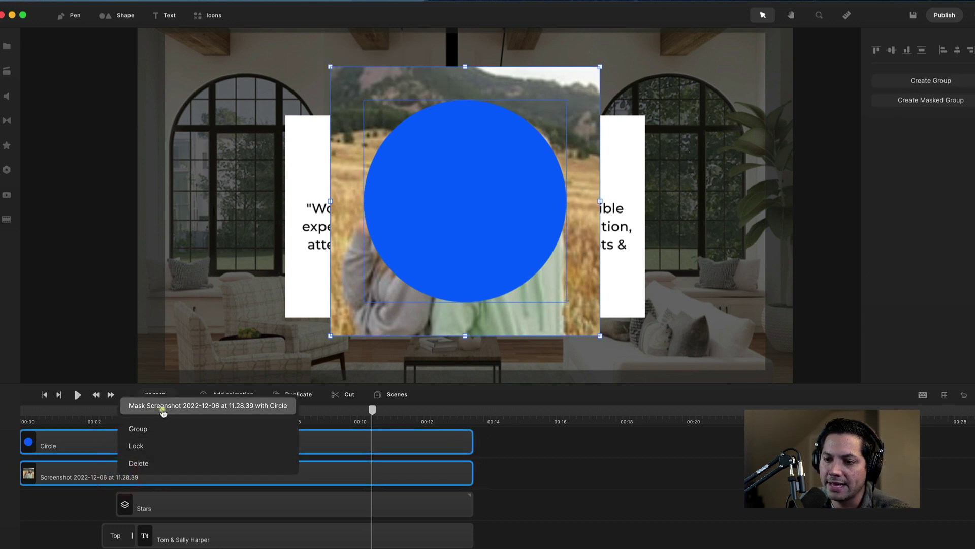
left_click(163, 406)
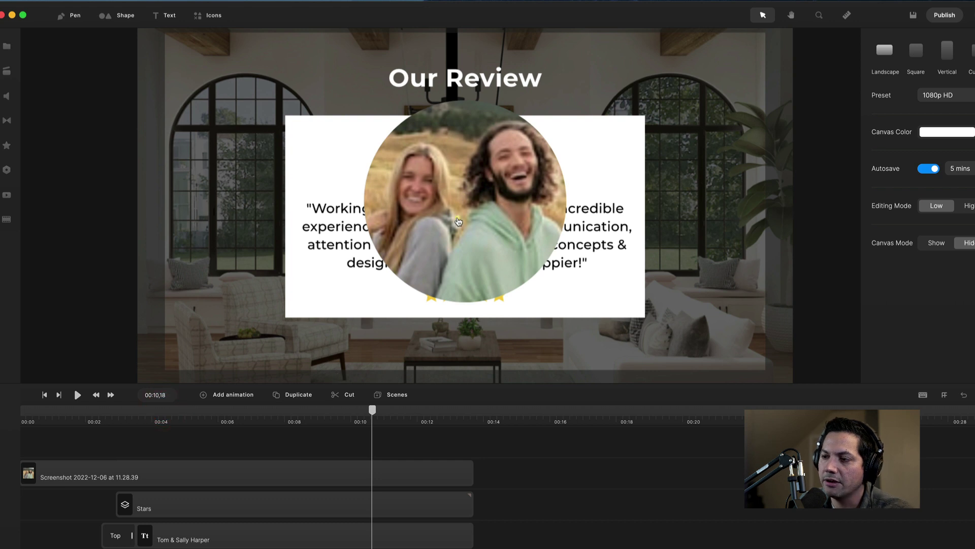
Shift the circular crop so both faces sit centred inside it.
double_click(465, 203)
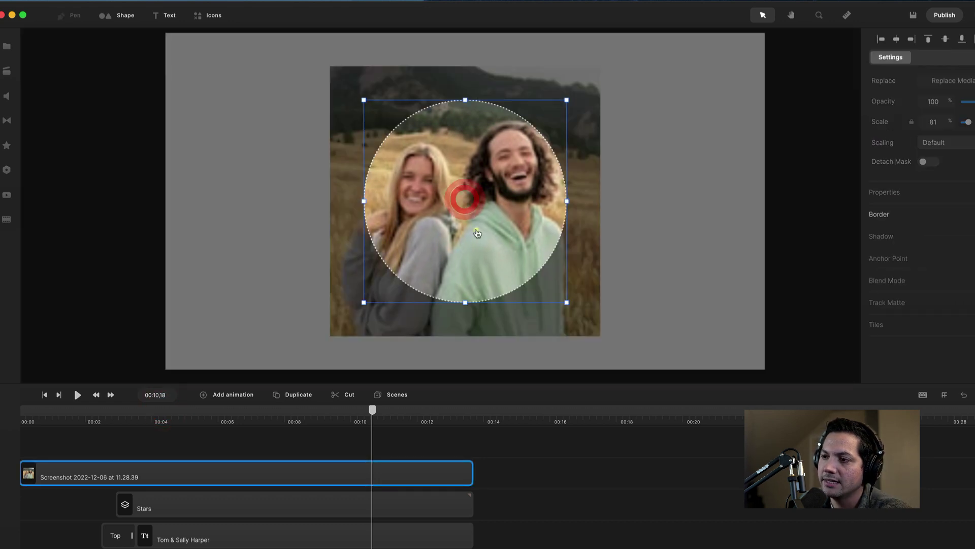
left_click_drag(489, 203, 501, 208)
left_click(631, 191)
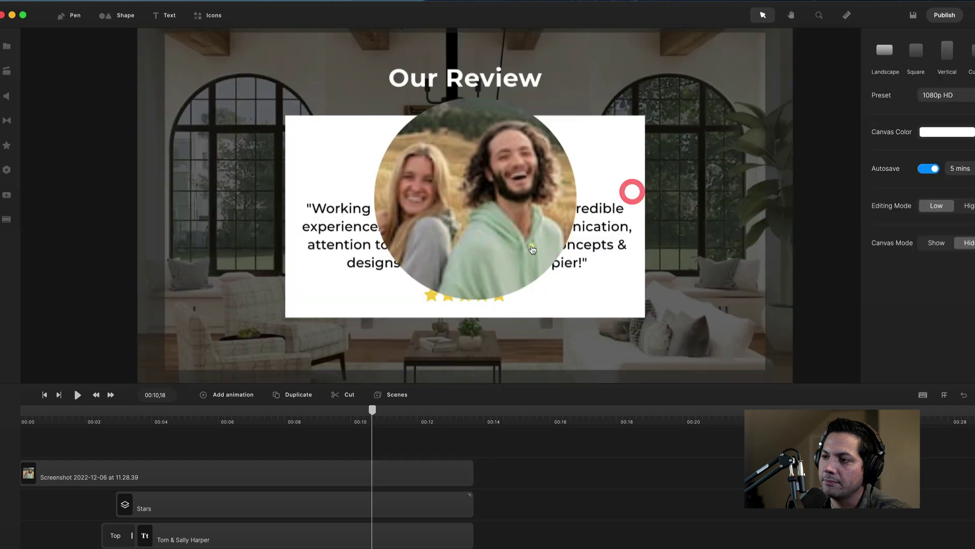
left_click(470, 214)
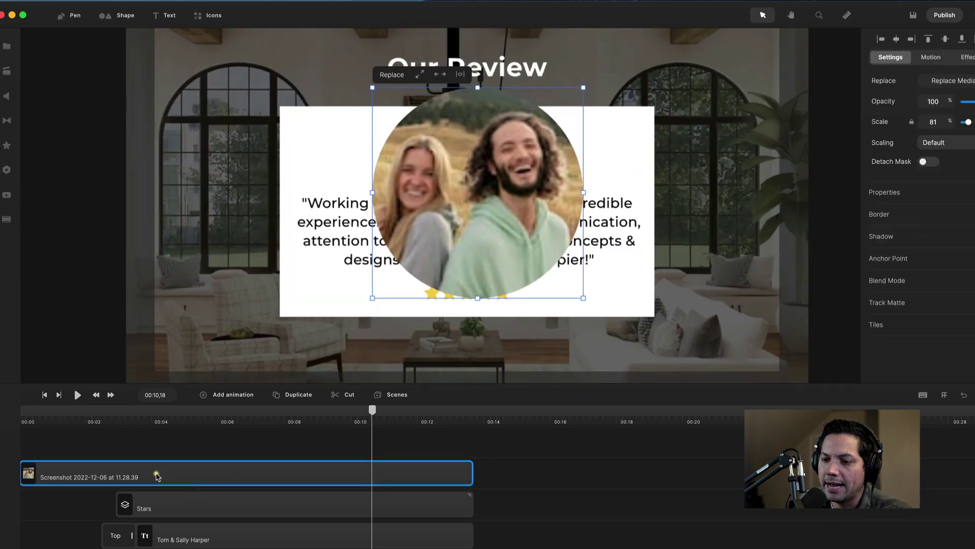
Rename the photo clip to 'Profile Bubble'.
right_click(157, 476)
left_click(195, 338)
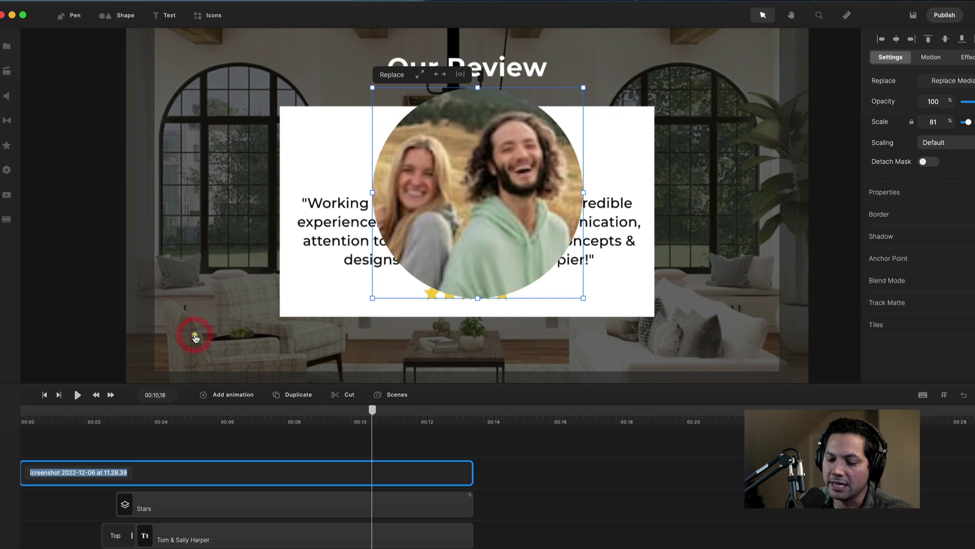
type("Profile")
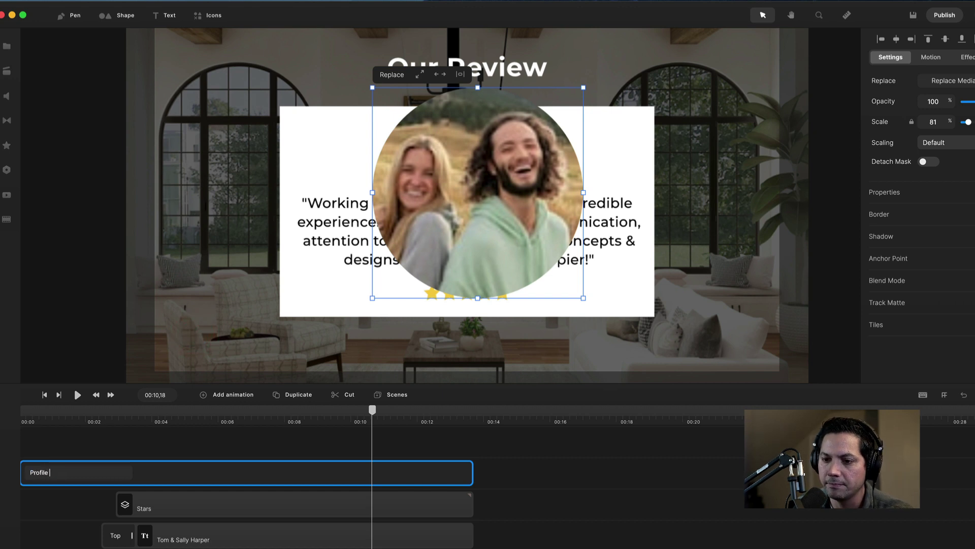
type(" Bbb")
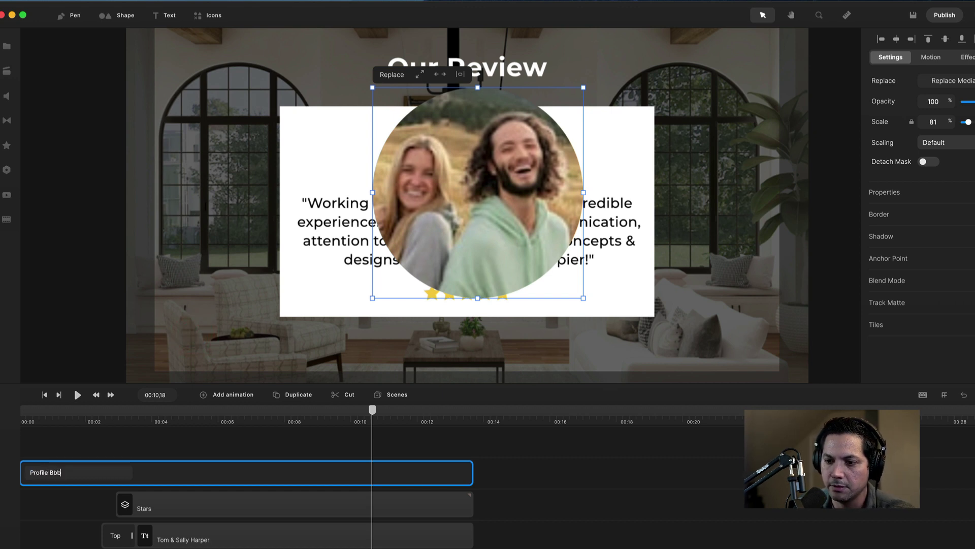
key("BackSpace")
key("BackSpace")
type("ubble")
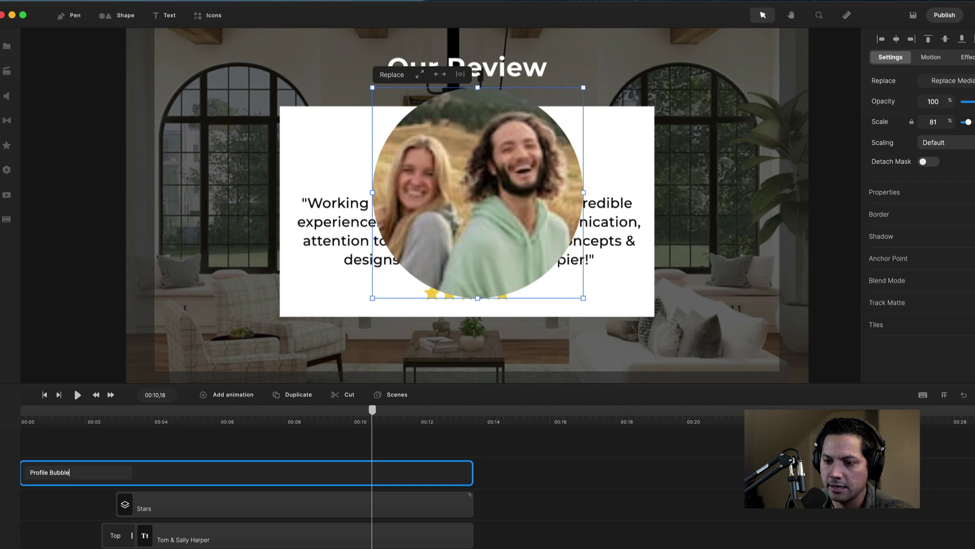
key("Return")
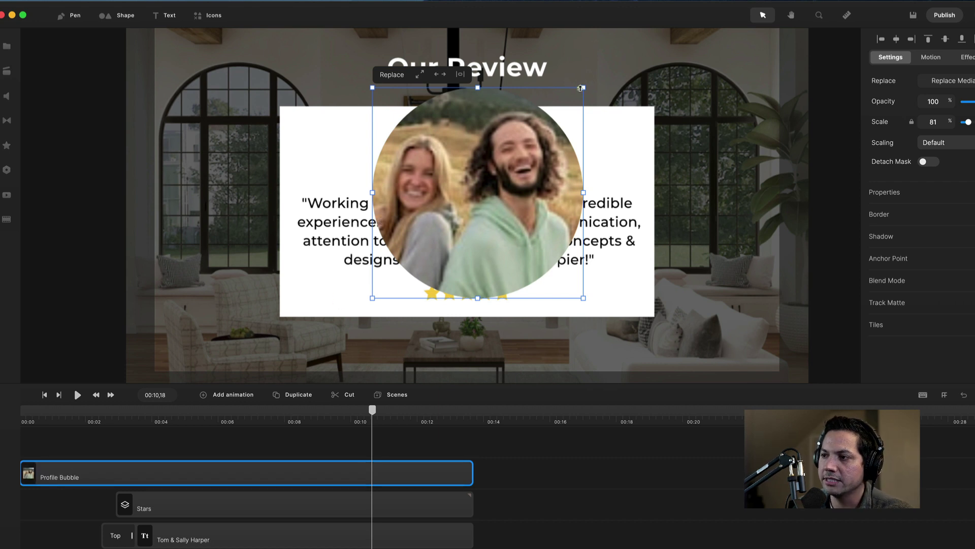
Scale the profile photo to 24% and place it at the card's top.
left_click_drag(581, 89, 485, 100)
left_click_drag(453, 135, 465, 126)
left_click(608, 170)
Make the Profile Bubble clip start slightly later on the timeline.
left_click(179, 424)
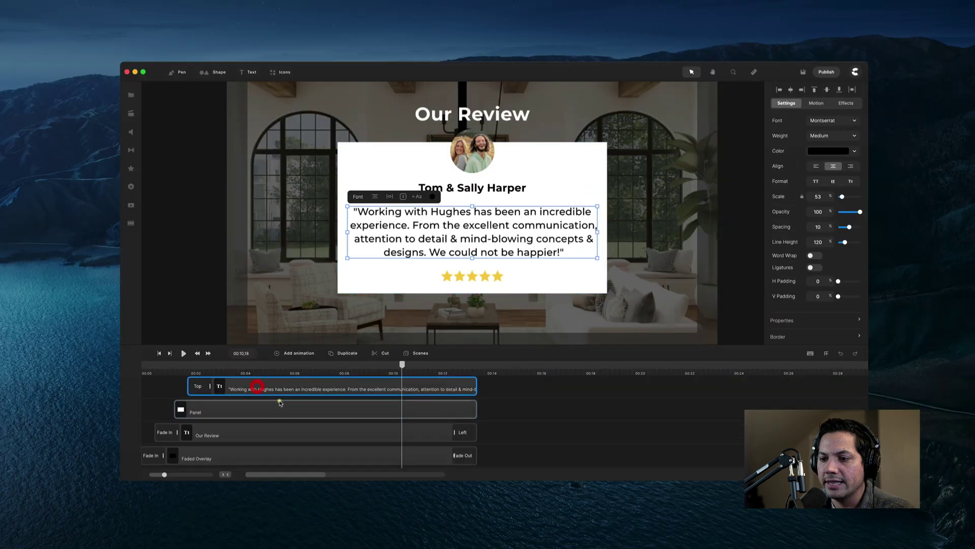
scroll(280, 402, "down", 5)
left_click(177, 435)
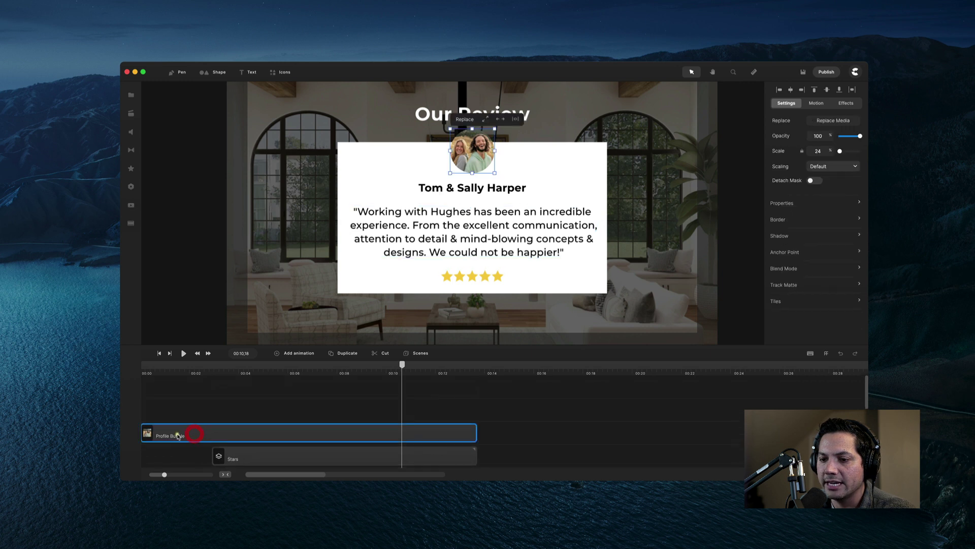
left_click_drag(178, 436, 238, 436)
scroll(240, 439, "down", 2)
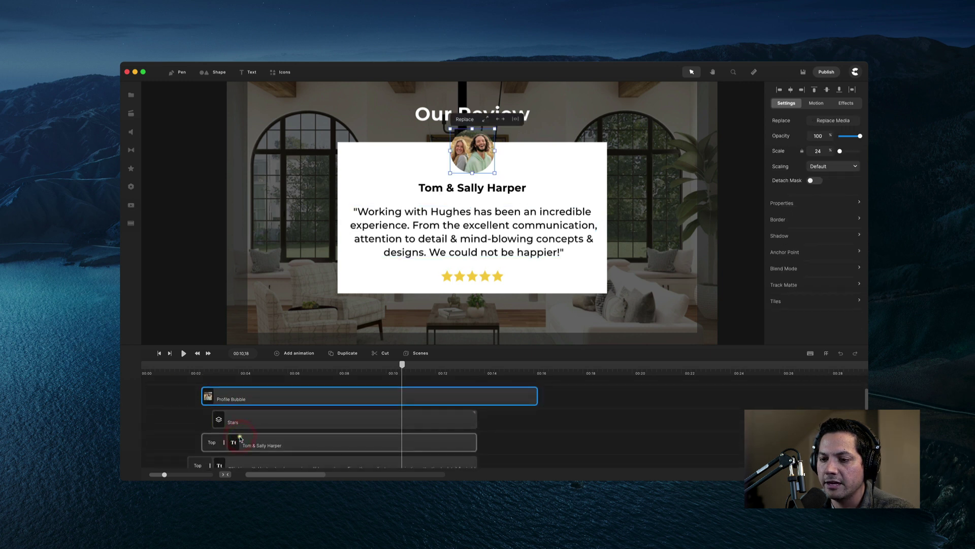
left_click_drag(232, 396, 247, 399)
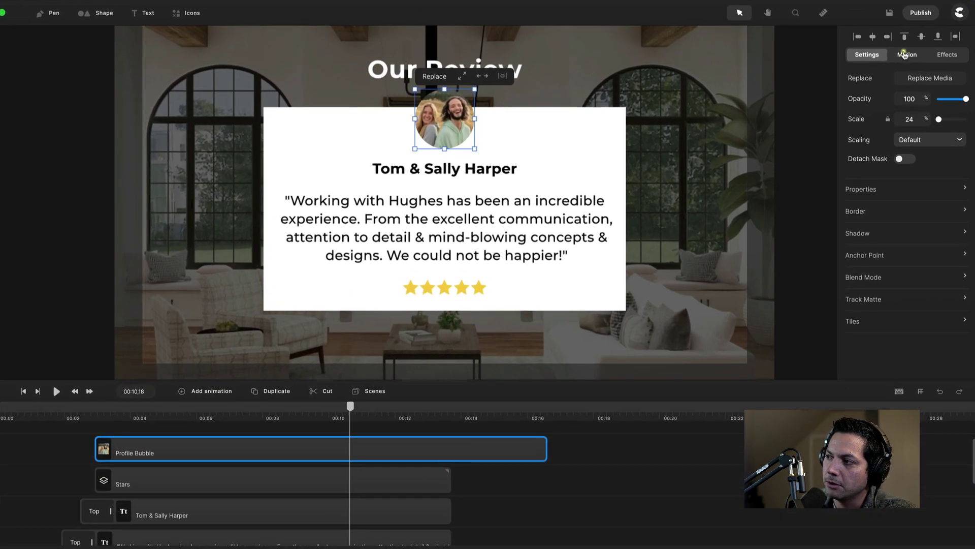
Give the photo a top entrance with fade and a 29% Y position.
left_click(816, 103)
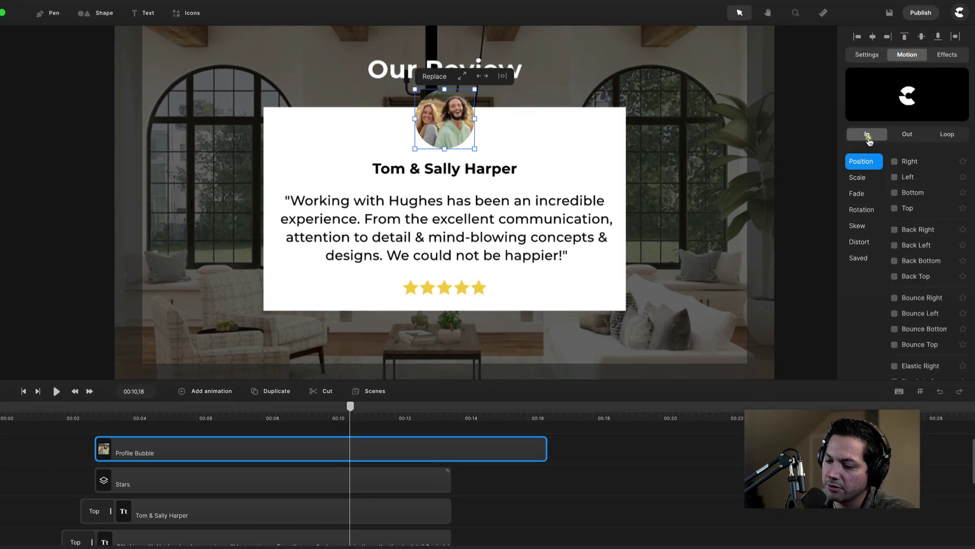
left_click(895, 208)
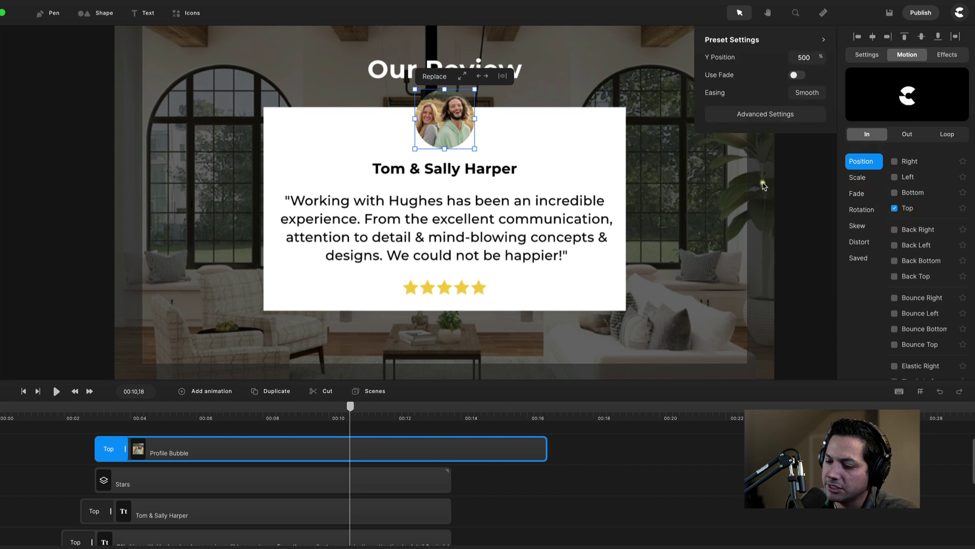
scroll(650, 238, "down", 1)
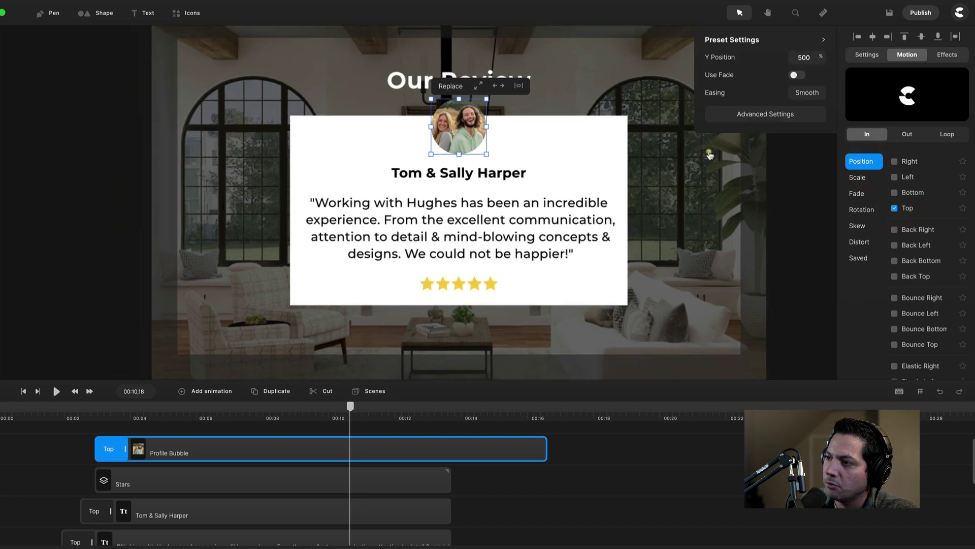
double_click(804, 55)
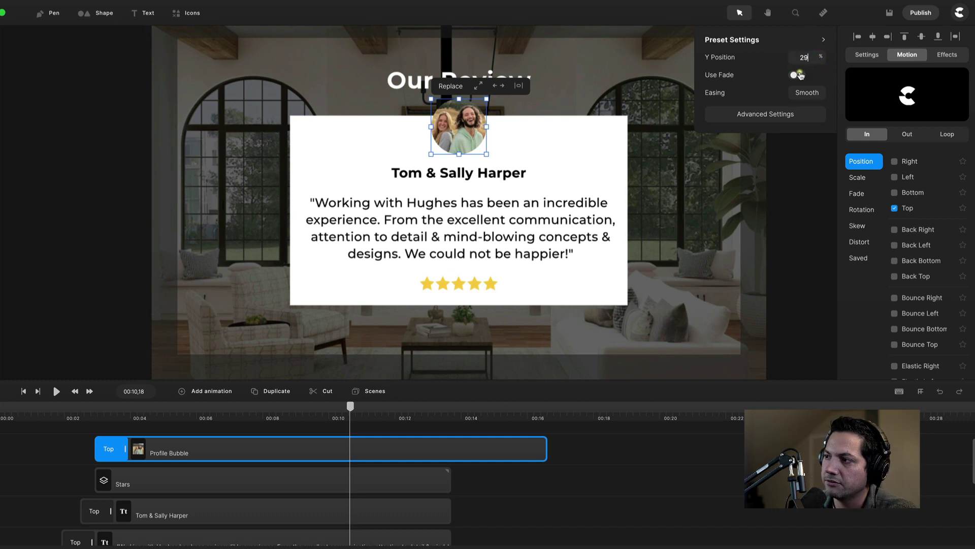
left_click(797, 74)
scroll(521, 336, "up", 1)
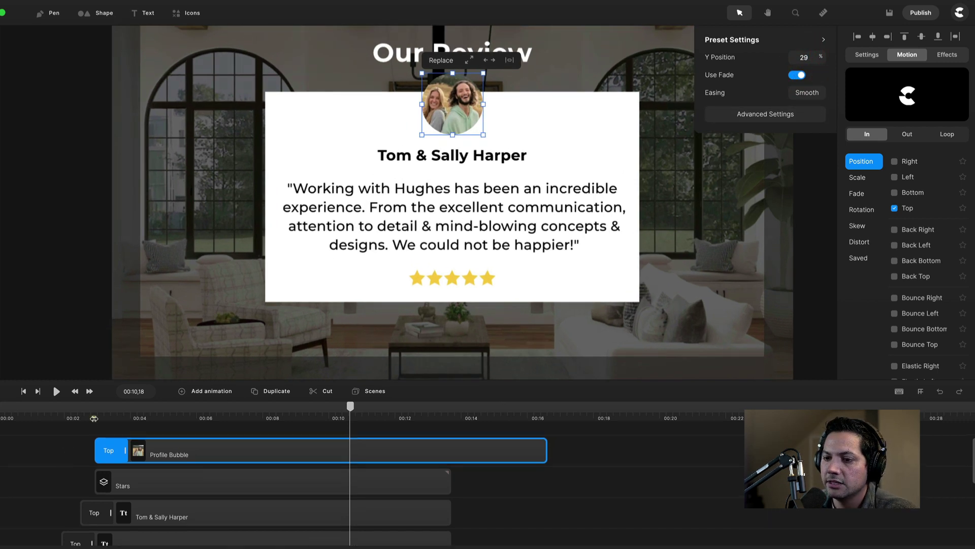
Preview the card's animation from near the start.
left_click(94, 418)
key("space")
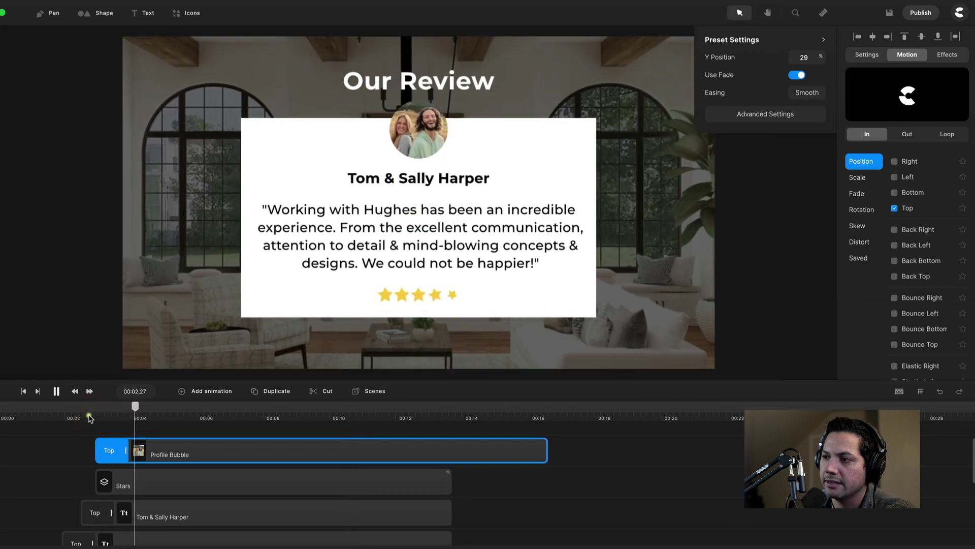
left_click(472, 467)
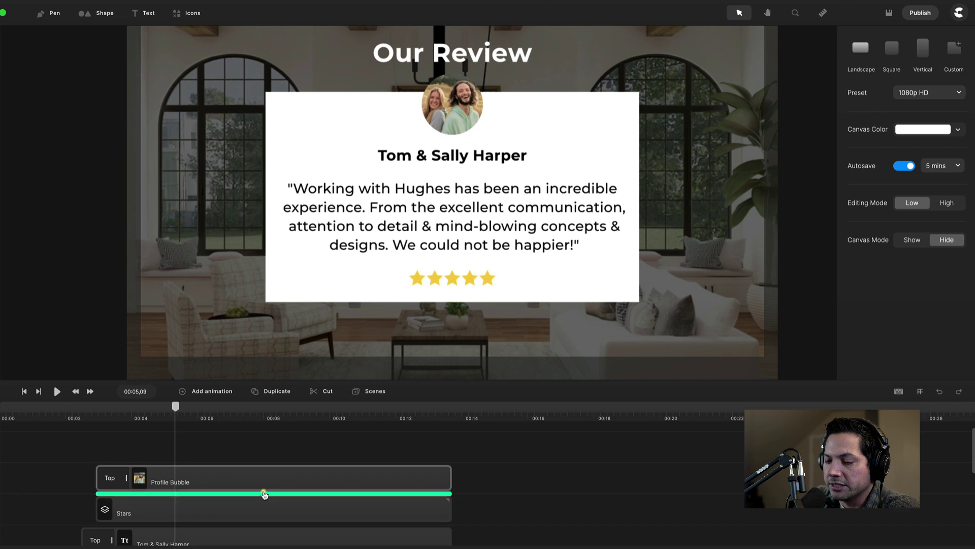
Group the Profile Bubble clip and name the group 'Profile Master'.
right_click(231, 483)
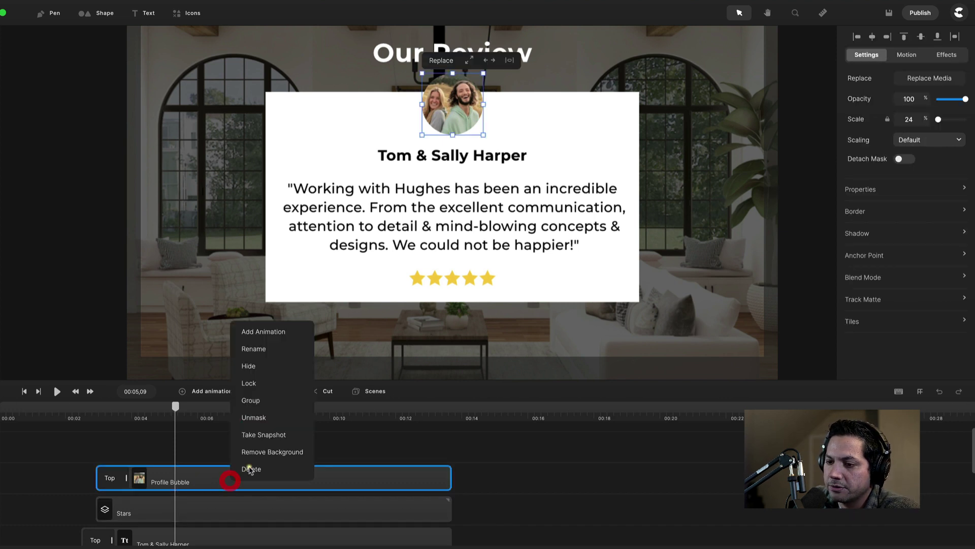
left_click(247, 400)
right_click(212, 480)
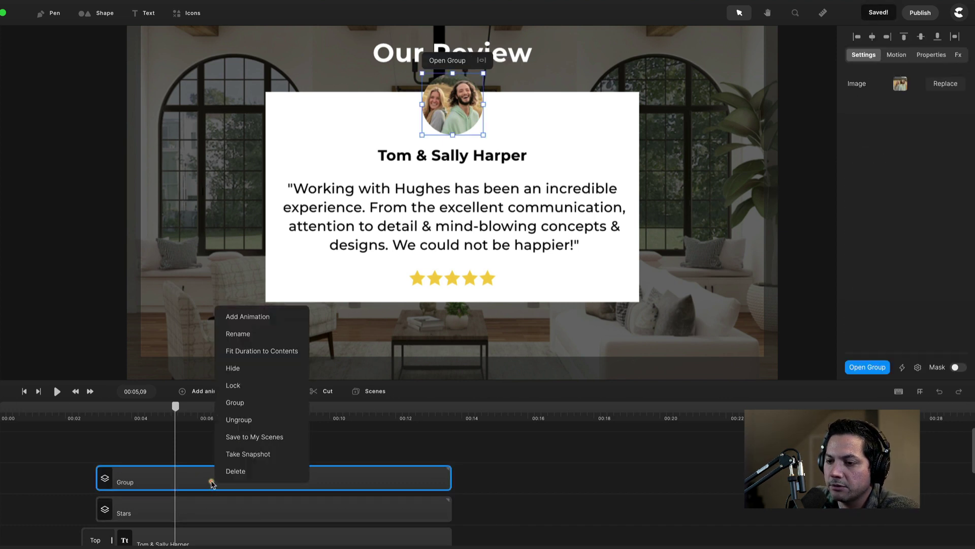
left_click(257, 335)
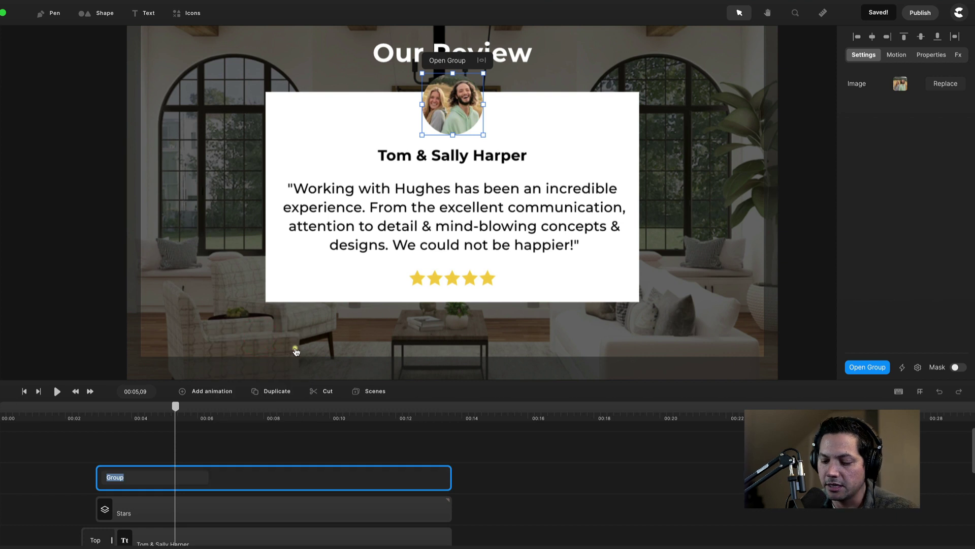
type("Profile Master")
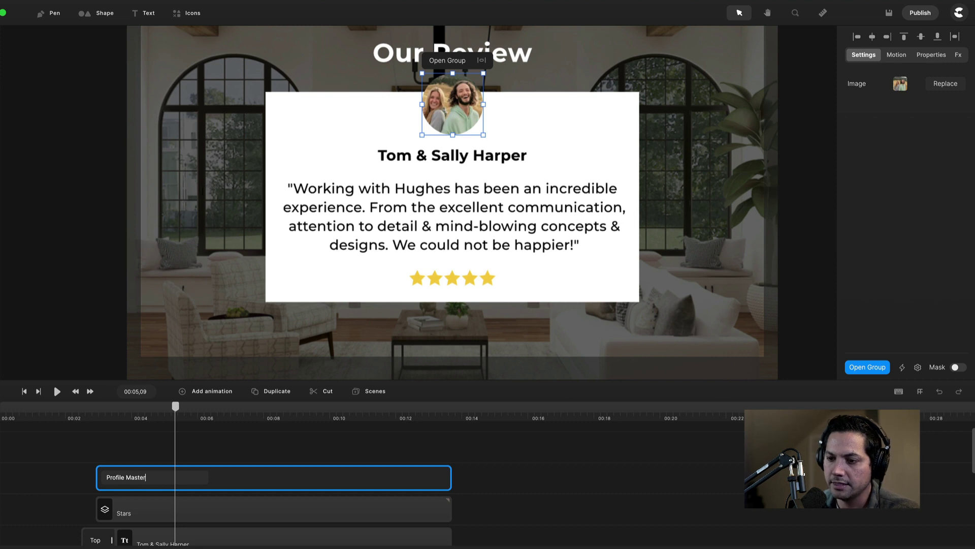
key("Return")
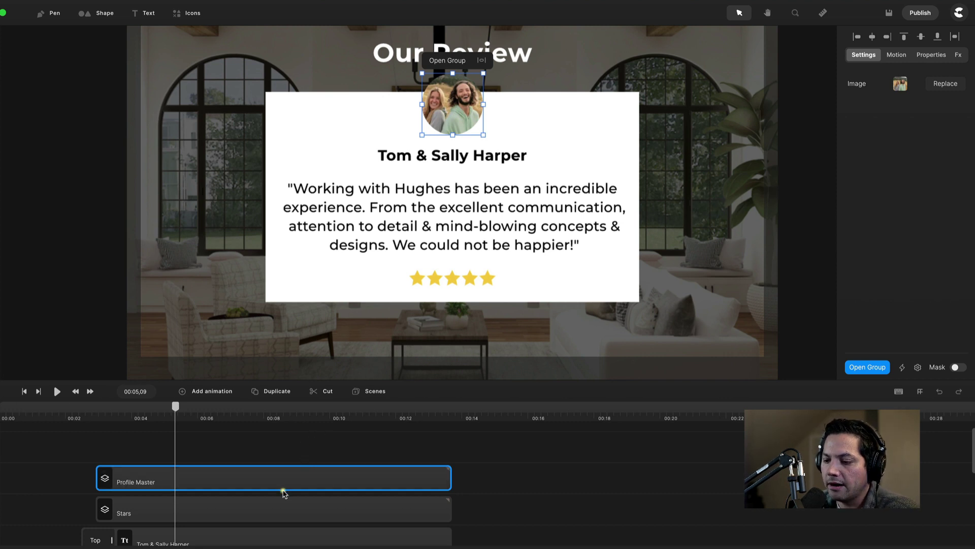
Select the Our Review, Panel, quote, reviewer name, Stars and Profile Master layers together.
scroll(287, 495, "down", 2)
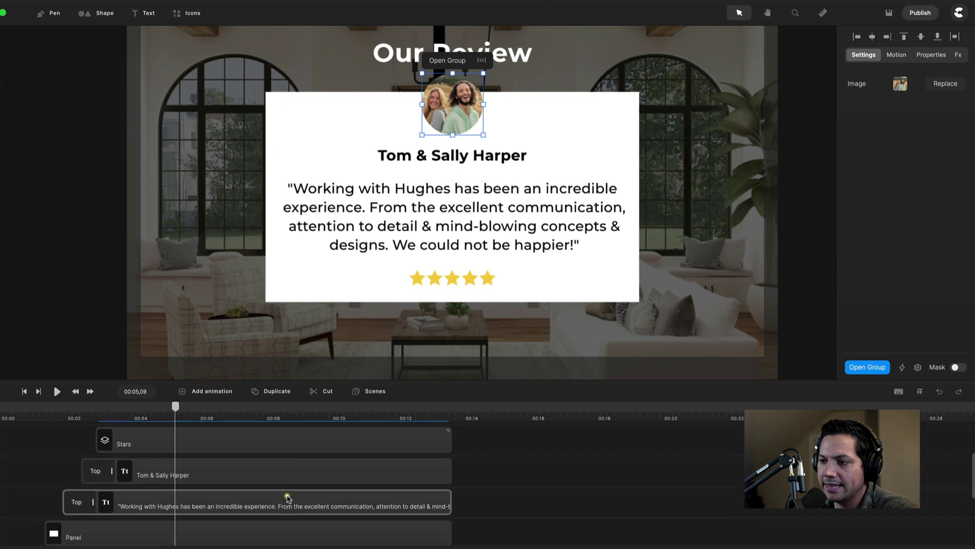
scroll(249, 482, "down", 2)
scroll(250, 476, "down", 2)
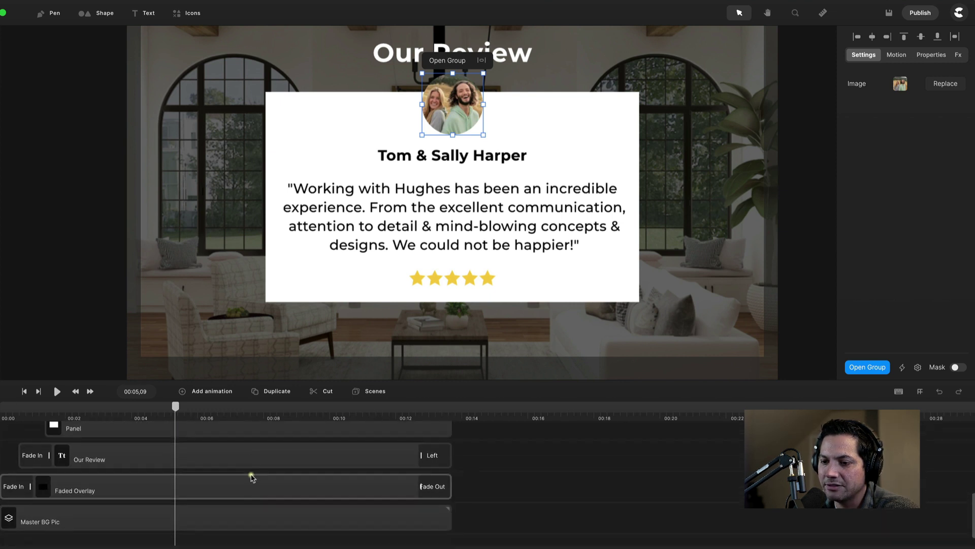
scroll(249, 471, "up", 1)
scroll(249, 470, "up", 1)
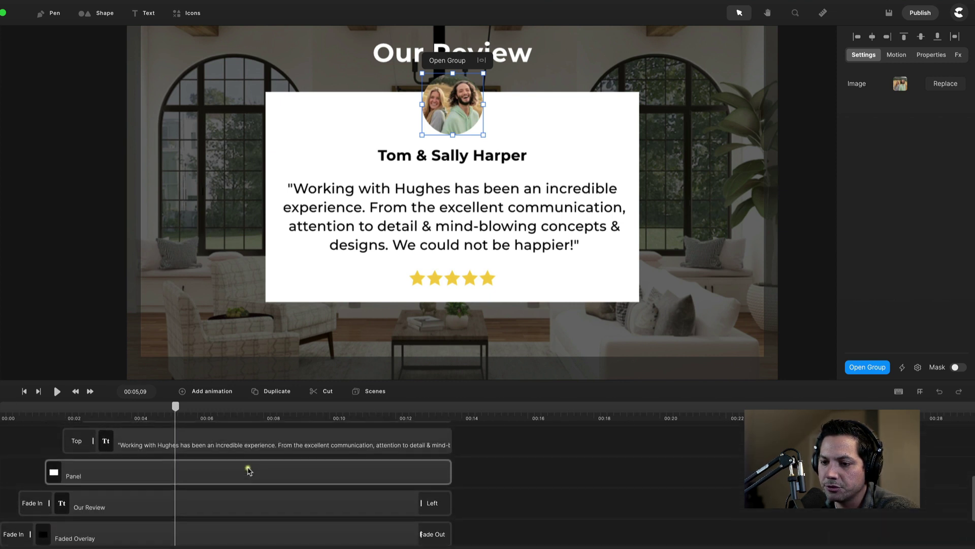
left_click(261, 508)
scroll(244, 487, "up", 2)
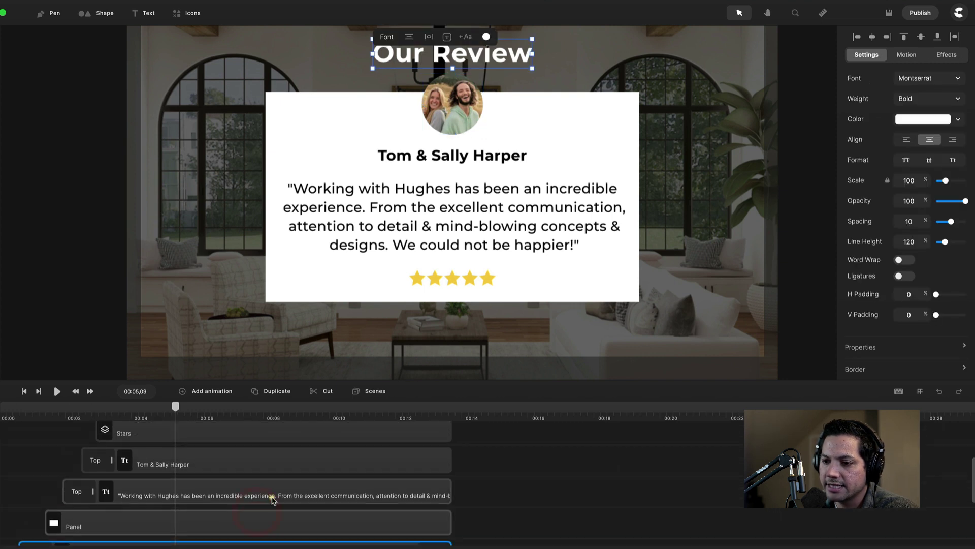
left_click(230, 468, "shift")
scroll(524, 505, "down", 3)
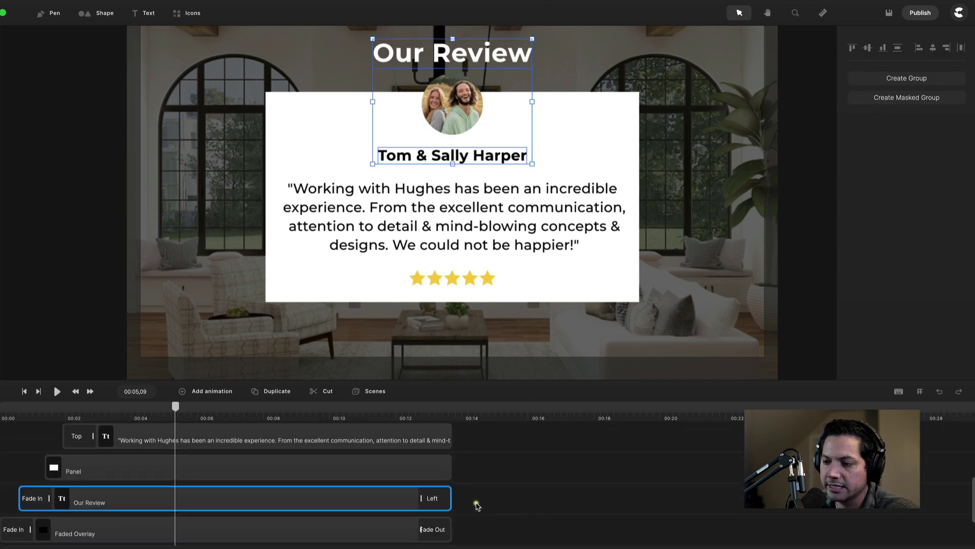
left_click_drag(475, 501, 431, 437)
scroll(432, 437, "up", 3)
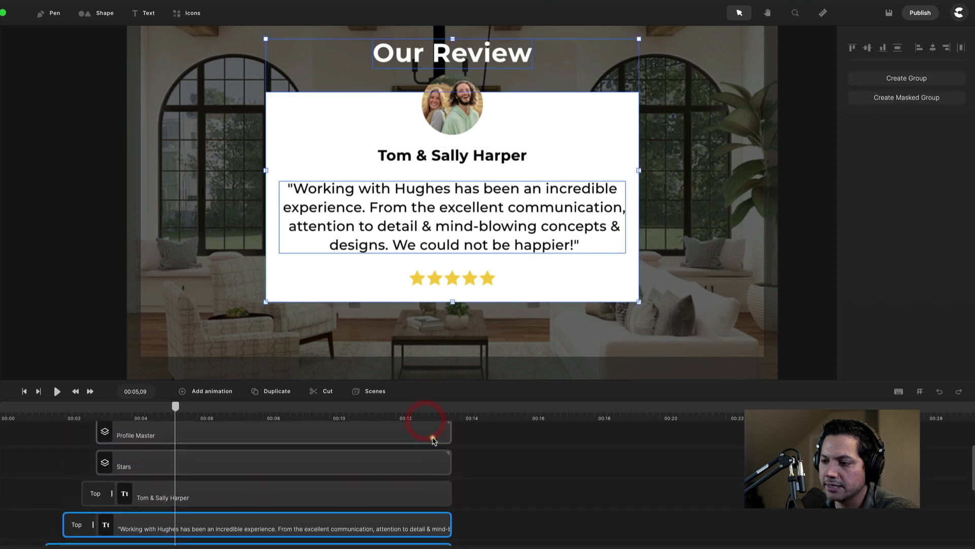
left_click(347, 490, "shift")
left_click(321, 463, "shift")
left_click(295, 436, "shift")
scroll(295, 457, "up", 2)
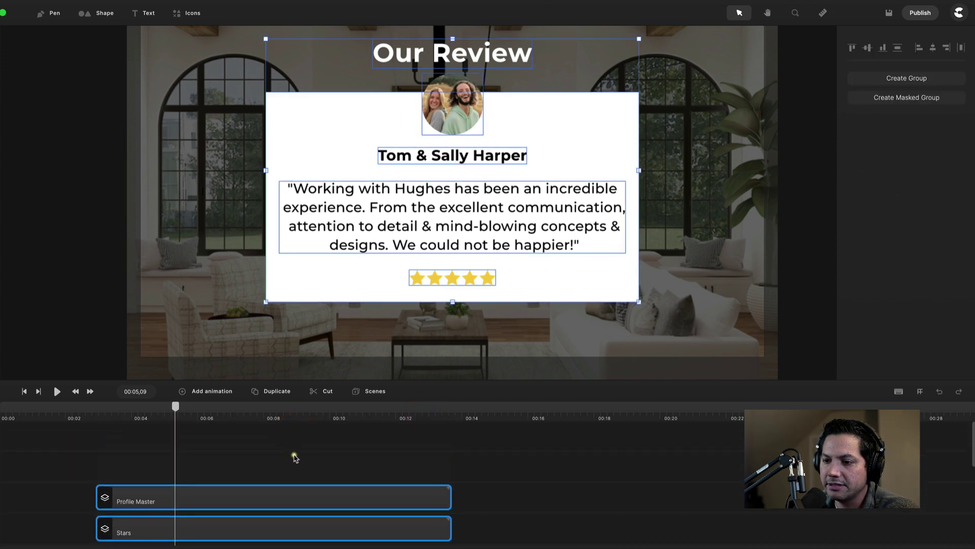
right_click(282, 497)
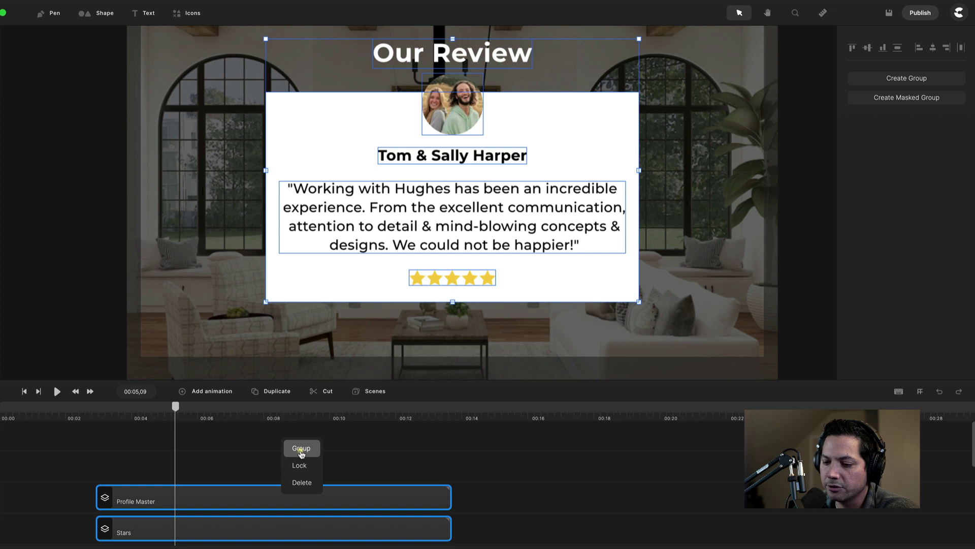
Group the selected card layers and name the group 'Review'.
left_click(301, 448)
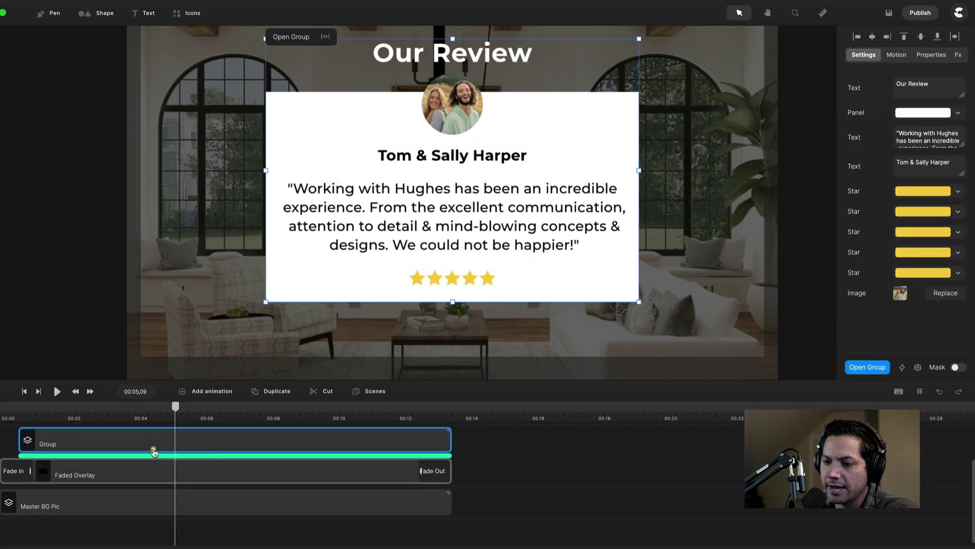
right_click(79, 436)
left_click(109, 287)
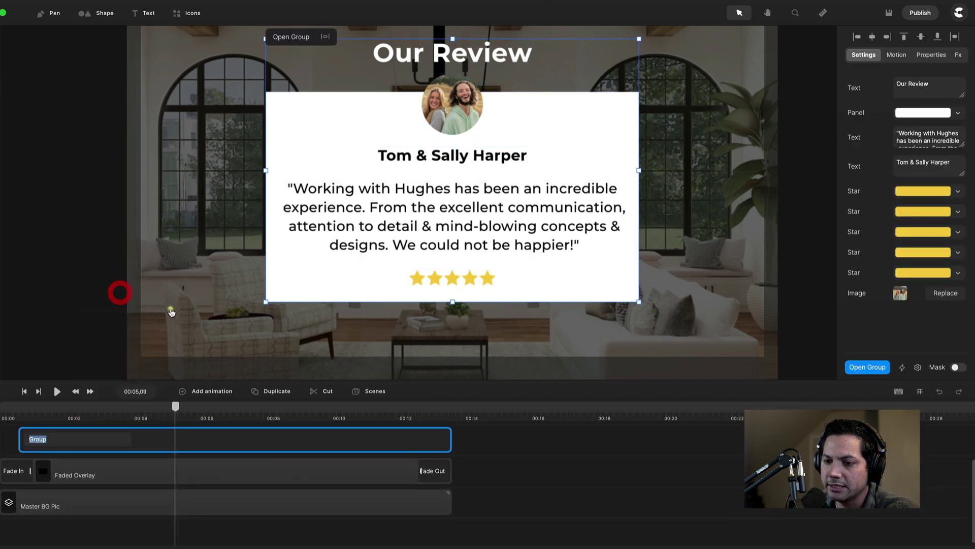
type("Rev")
type("iew")
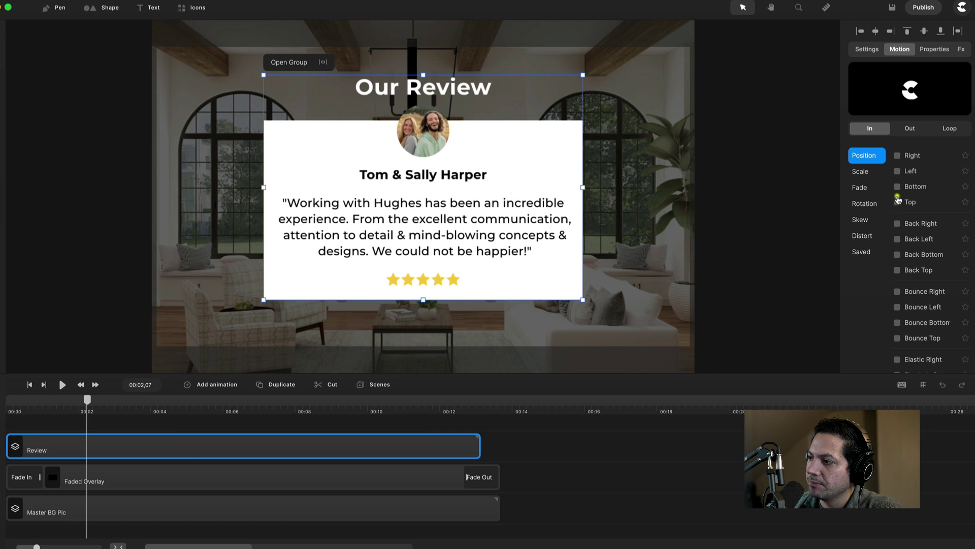
Set the Review group to enter from the top at 110% Y and exit left.
left_click(897, 202)
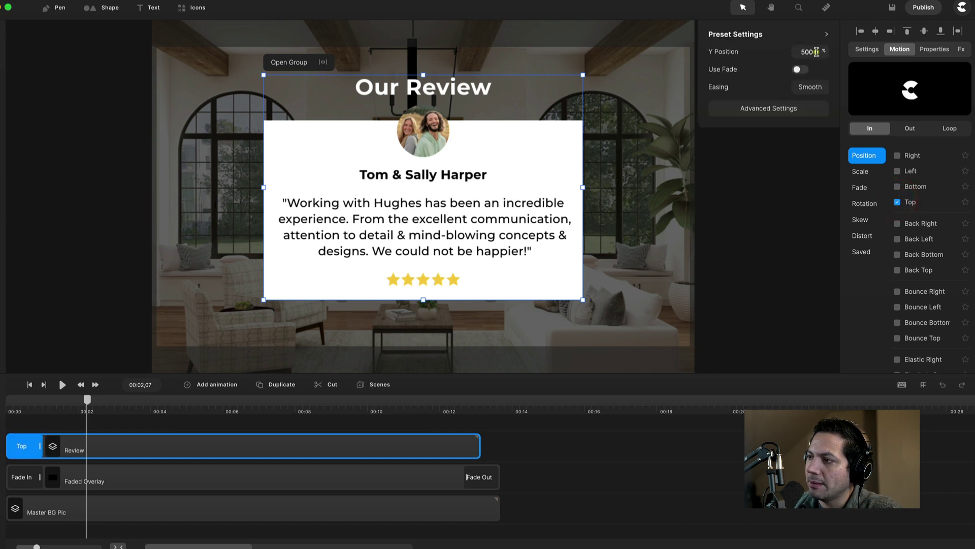
double_click(815, 51)
type("110")
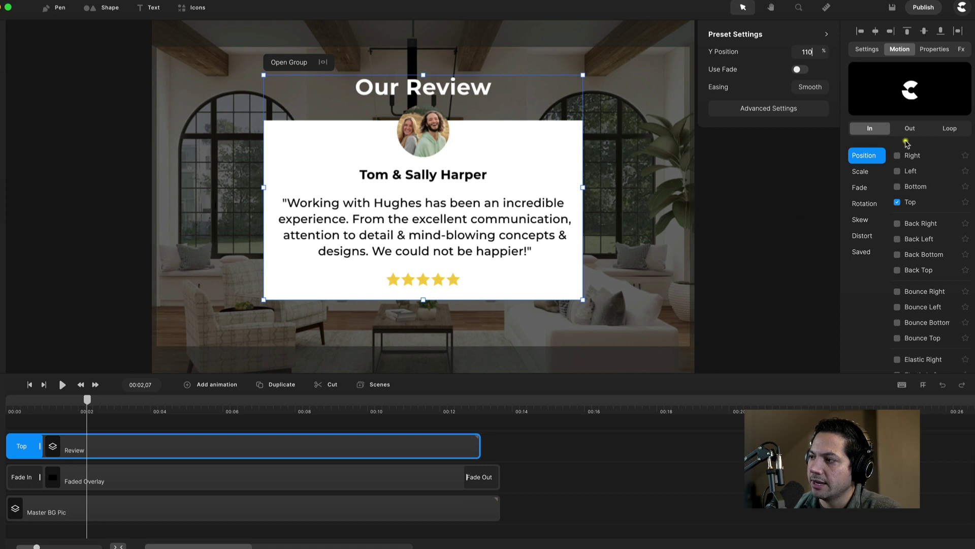
left_click(910, 128)
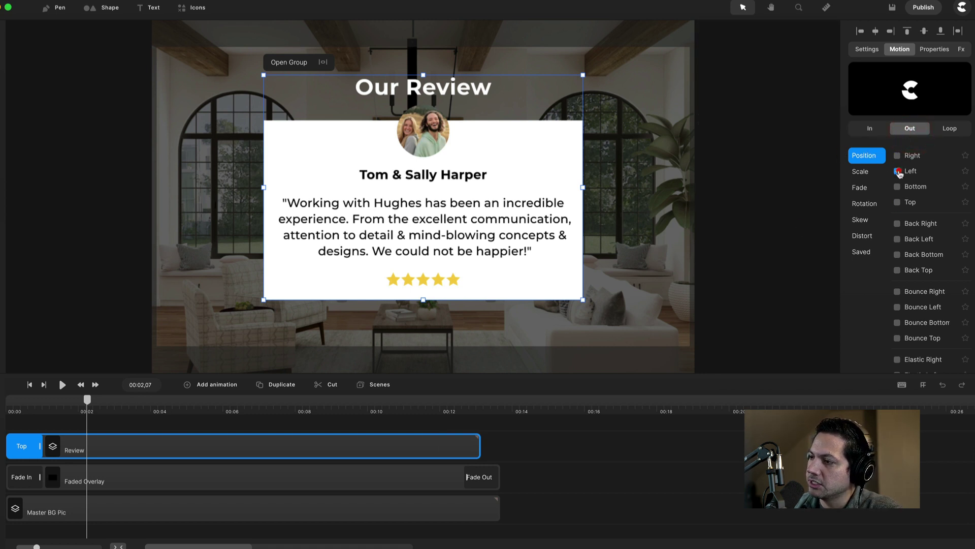
left_click(899, 170)
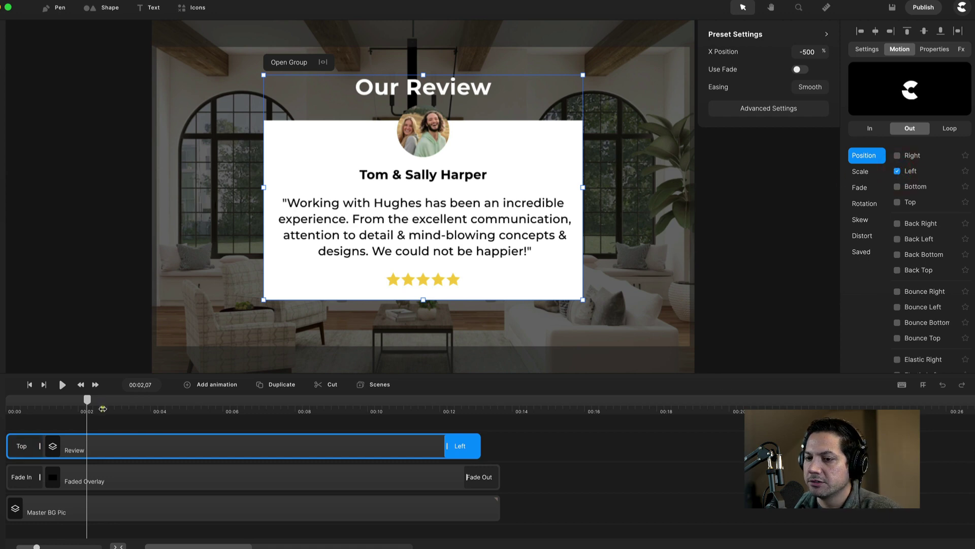
left_click_drag(87, 399, 174, 397)
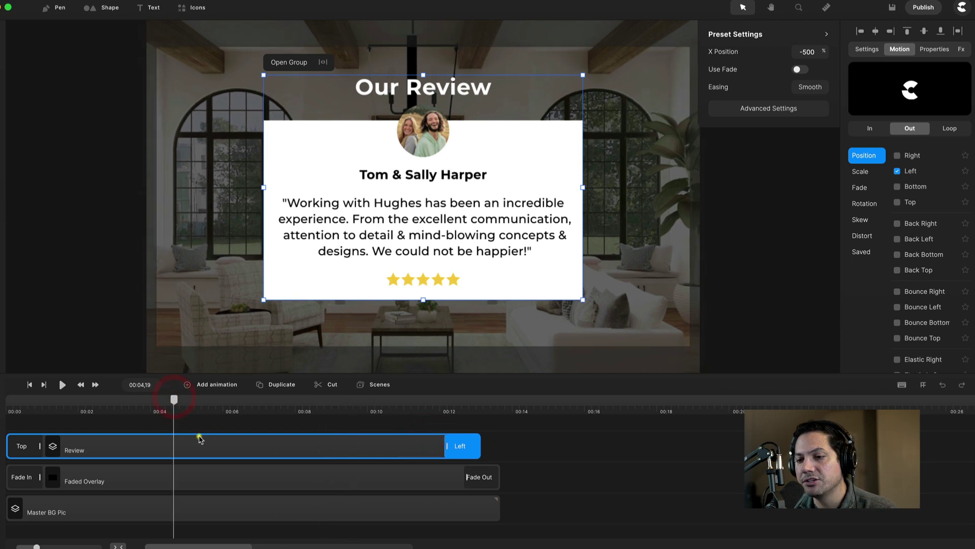
Inside the Review group, select the Panel layer and drag its corner handles to round its corners.
double_click(198, 443)
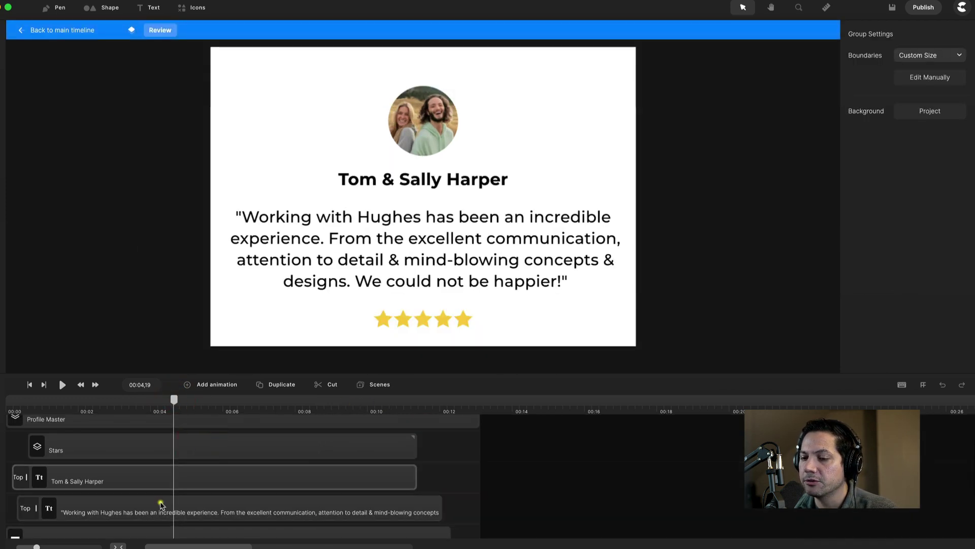
scroll(264, 482, "up", 2)
scroll(163, 515, "down", 2)
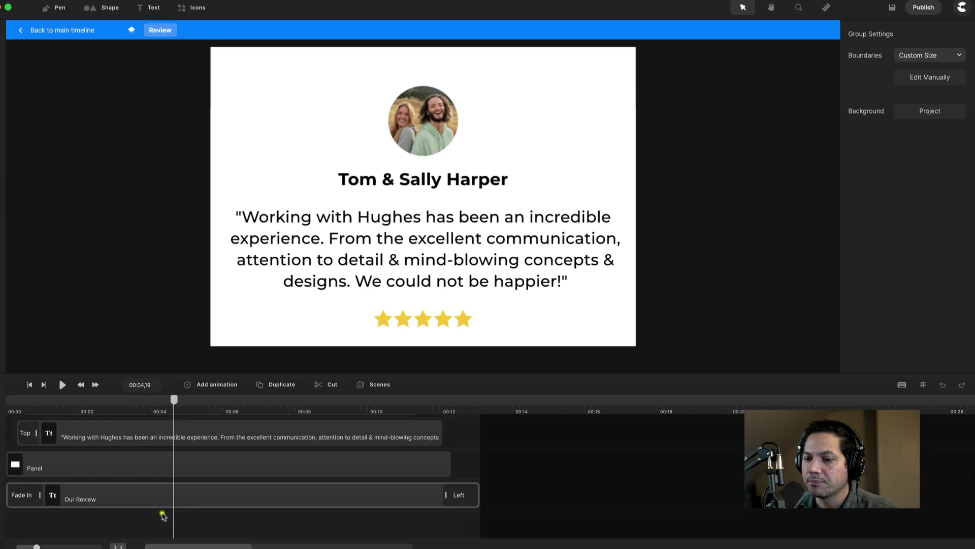
left_click(130, 463)
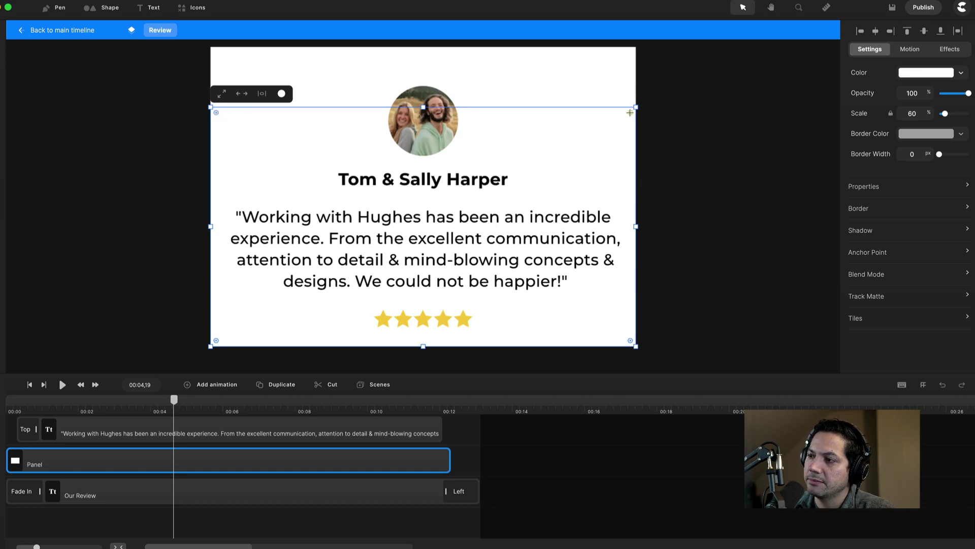
left_click_drag(630, 112, 613, 129)
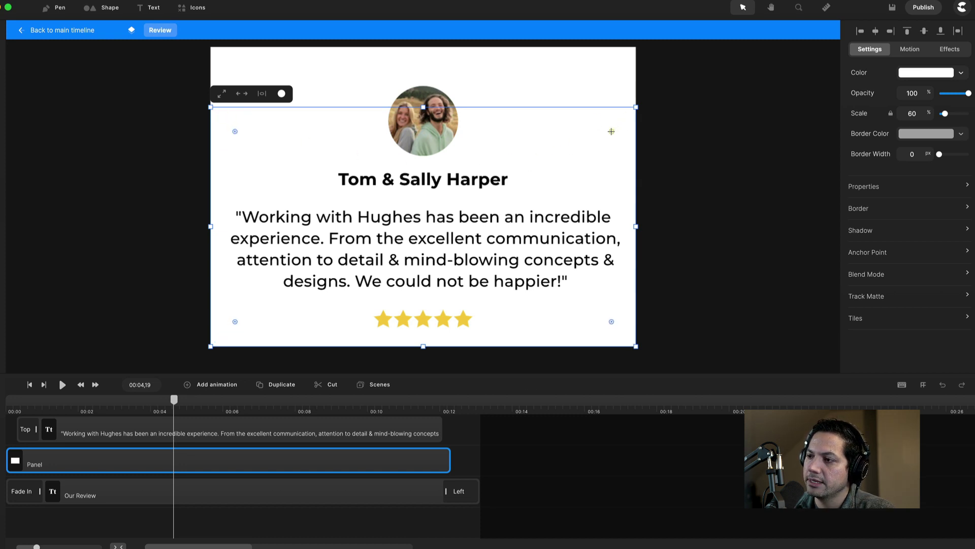
Turn the Panel black temporarily, round its corners further, restore the white fill, and return to the main timeline.
left_click(914, 73)
left_click_drag(762, 135, 716, 140)
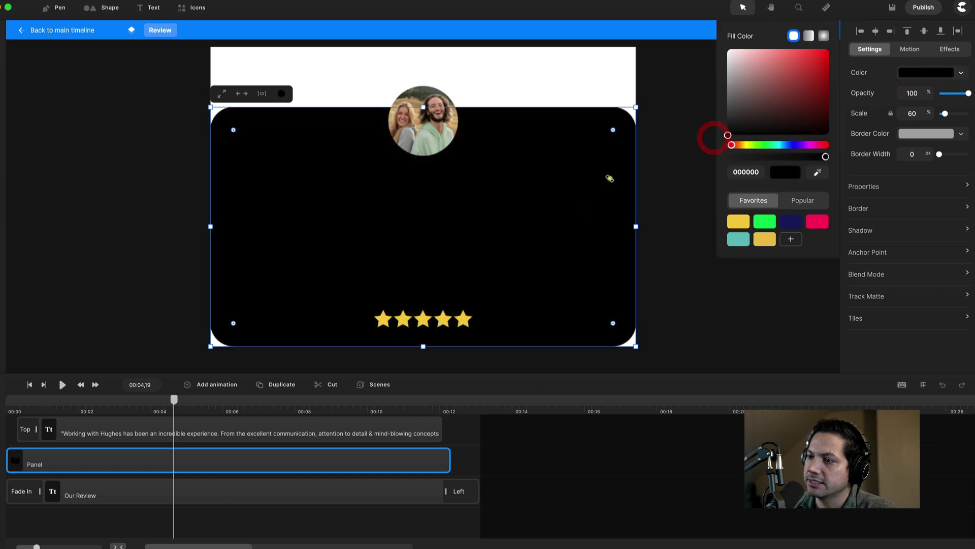
left_click_drag(614, 130, 603, 137)
left_click(936, 72)
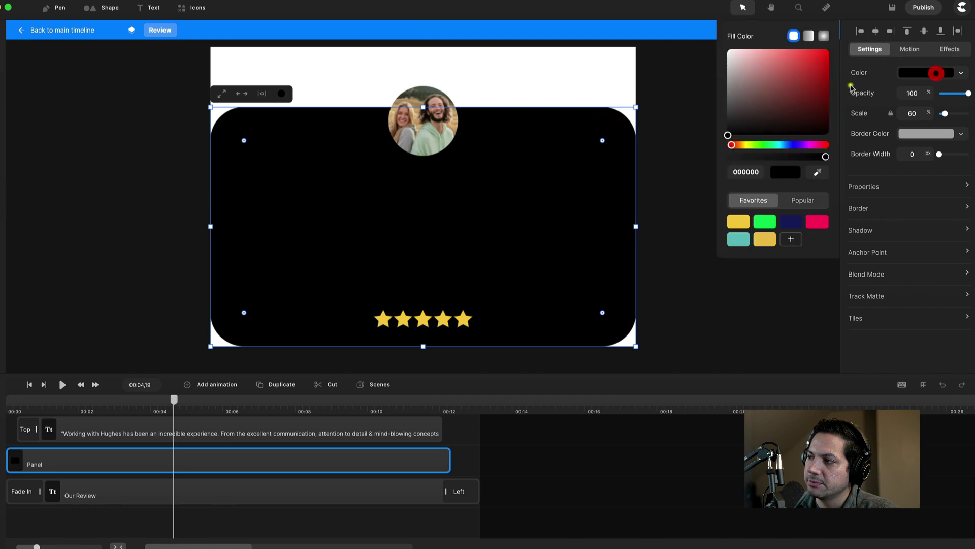
left_click_drag(772, 76, 710, 45)
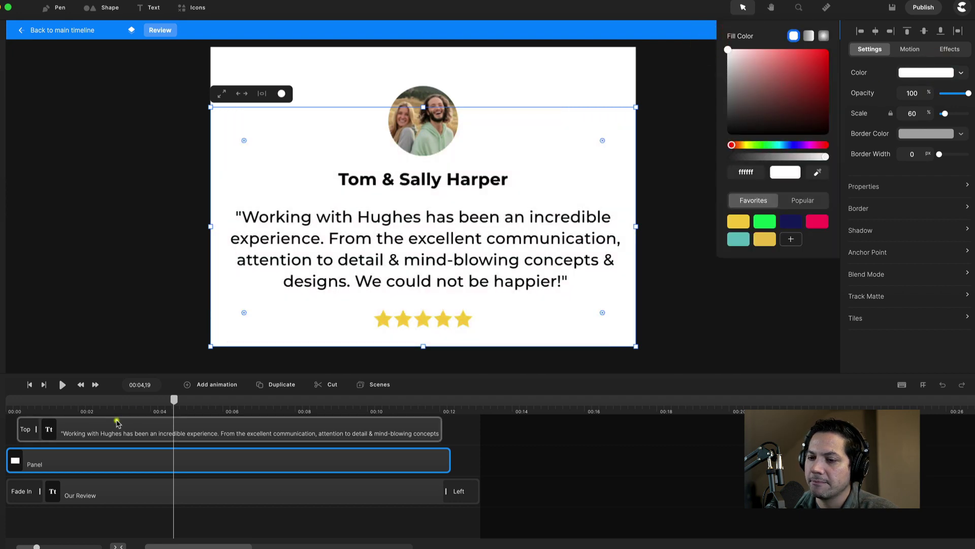
left_click(76, 31)
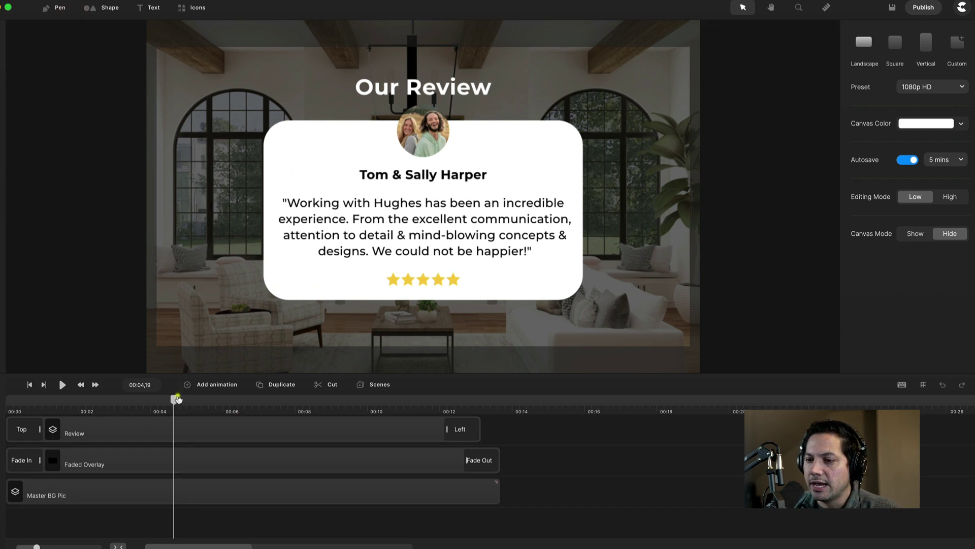
Group the Review, Faded Overlay and Master BG Pic tracks together.
scroll(414, 491, "up", 1)
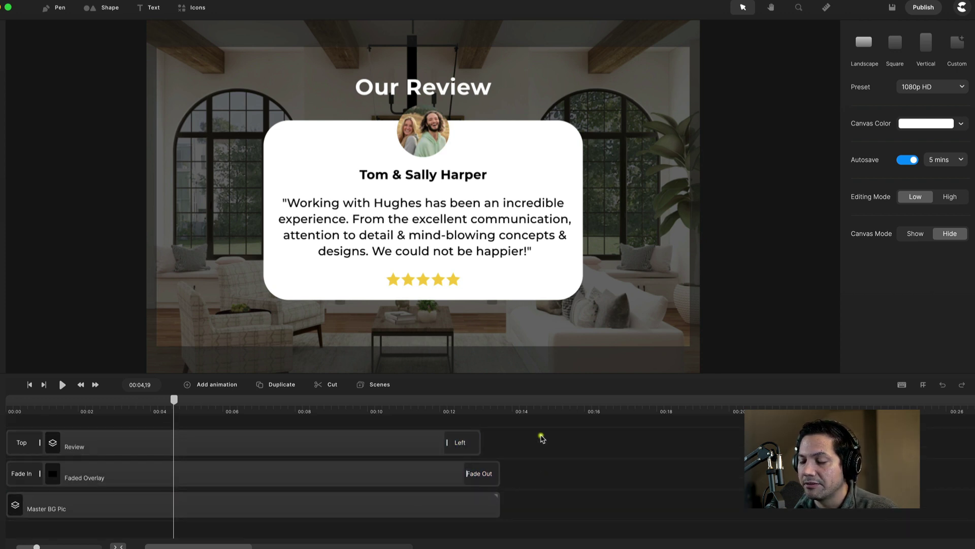
left_click_drag(542, 438, 353, 510)
right_click(210, 446)
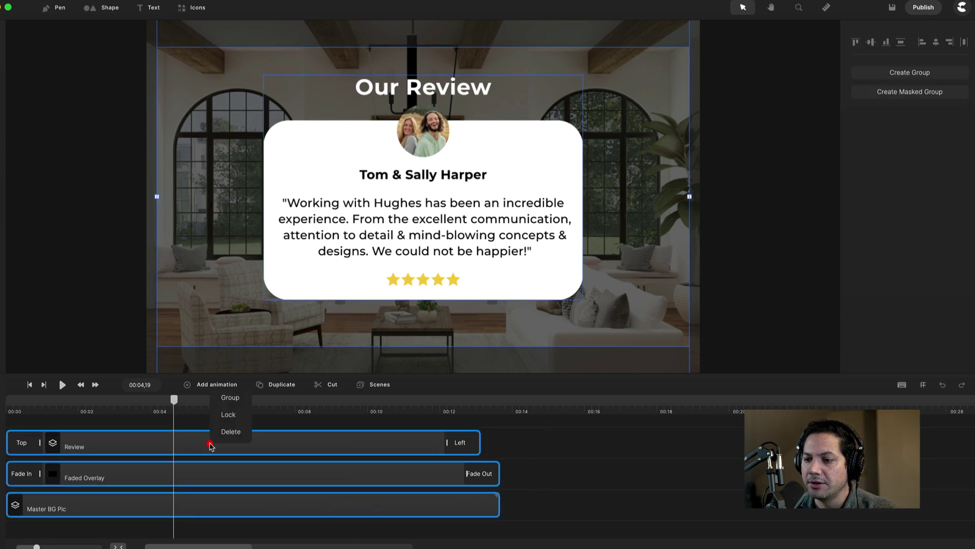
left_click(233, 398)
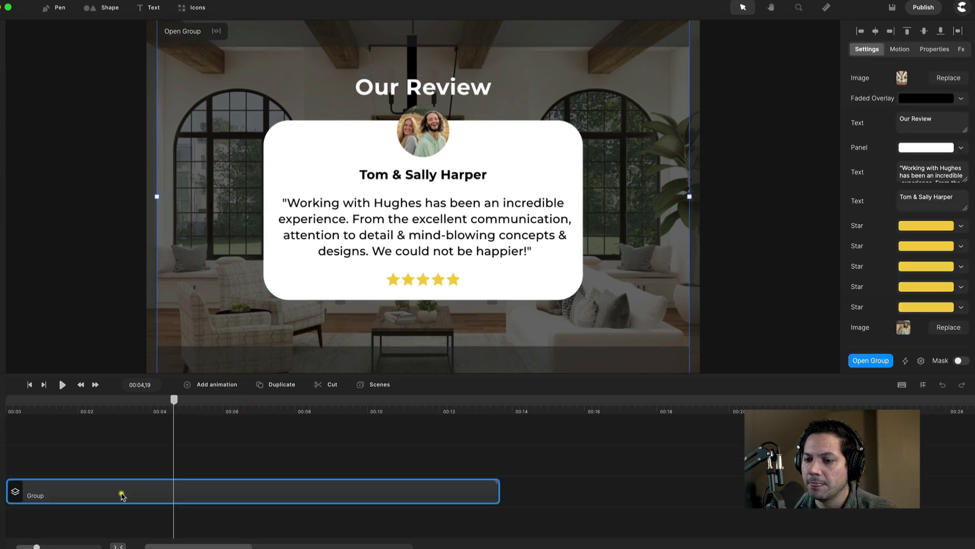
Rename the new group track to 'Mater Review'.
right_click(196, 496)
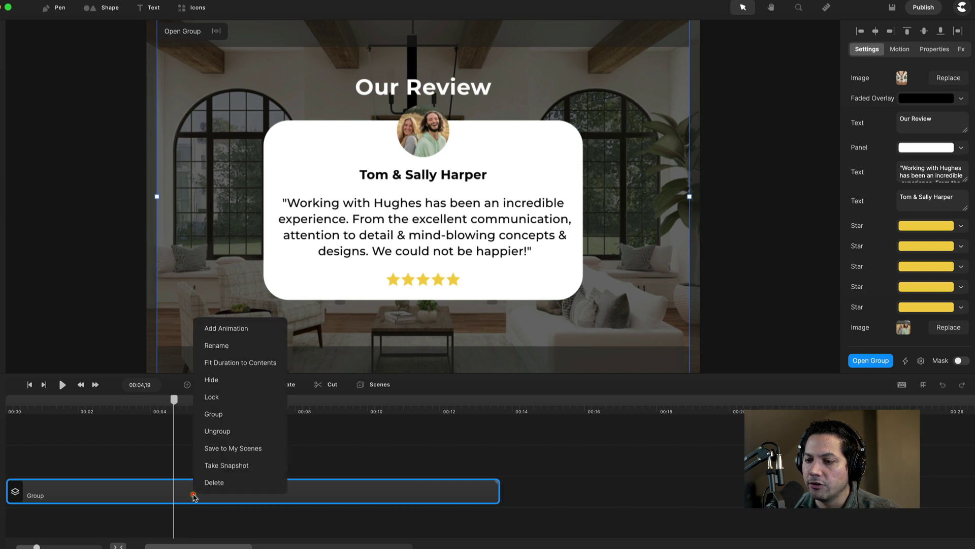
left_click(225, 347)
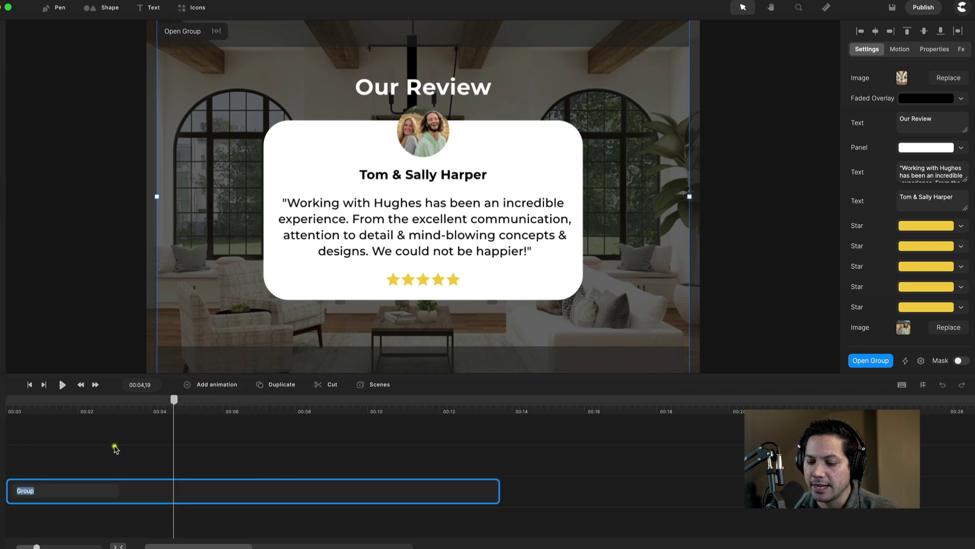
type("Mater Review")
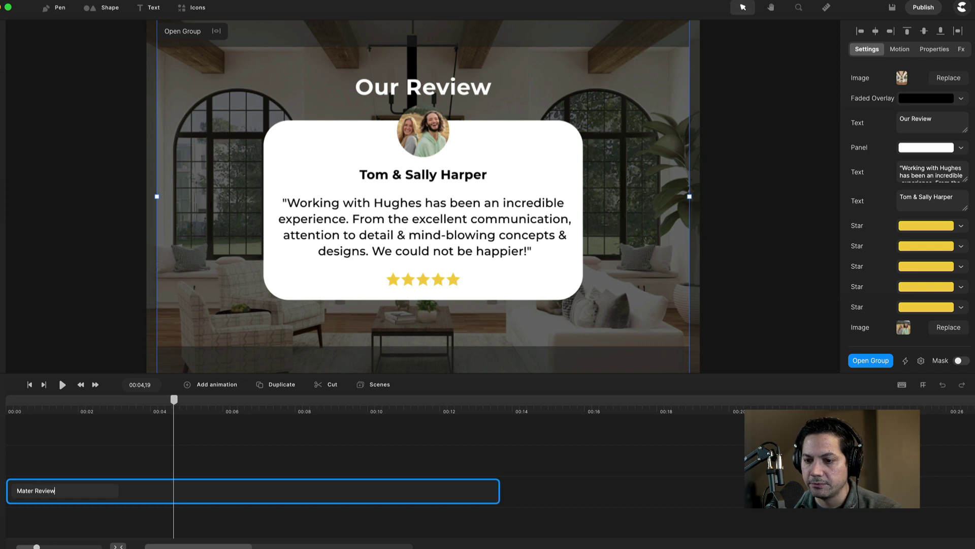
key("Return")
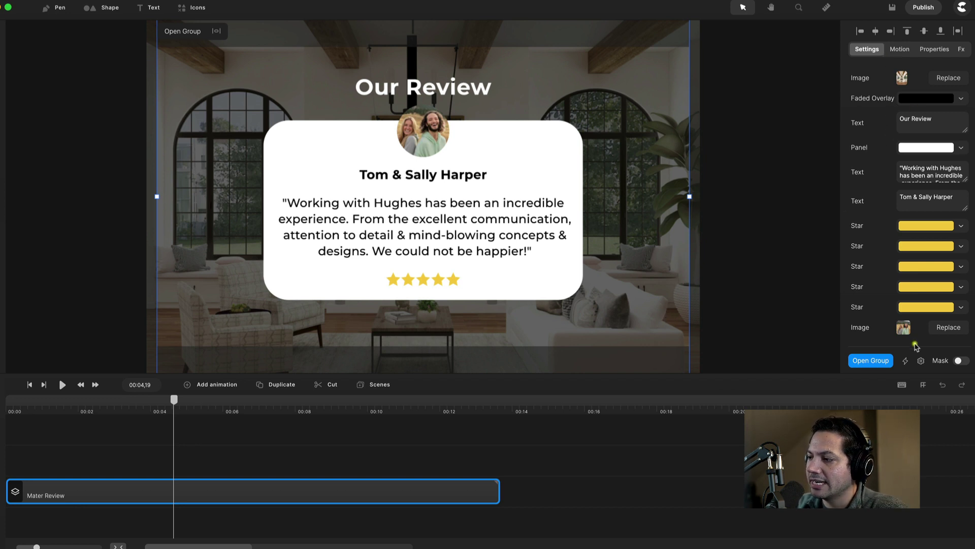
In the group's Easy Edit Properties, link the four lower Star fill colours to the first Star.
left_click(921, 360)
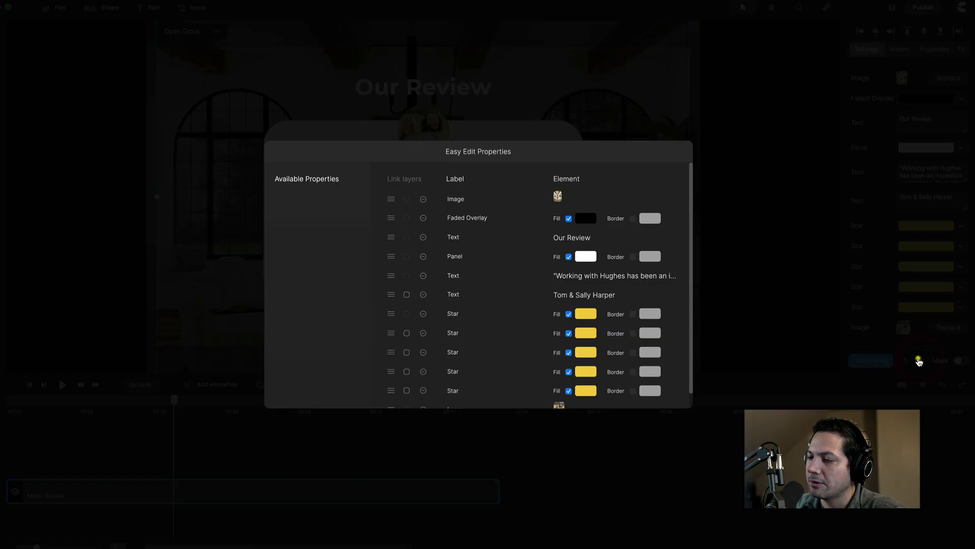
left_click(744, 102)
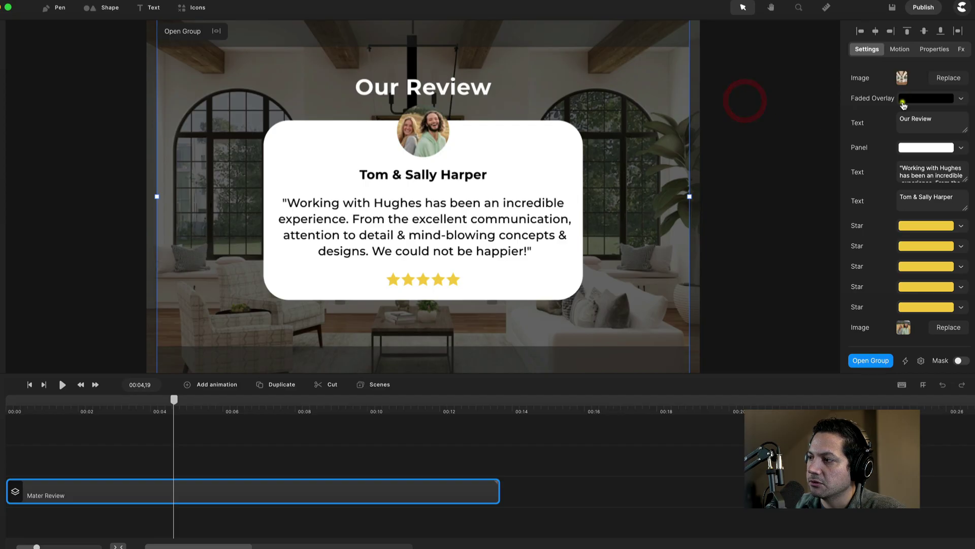
scroll(893, 282, "down", 1)
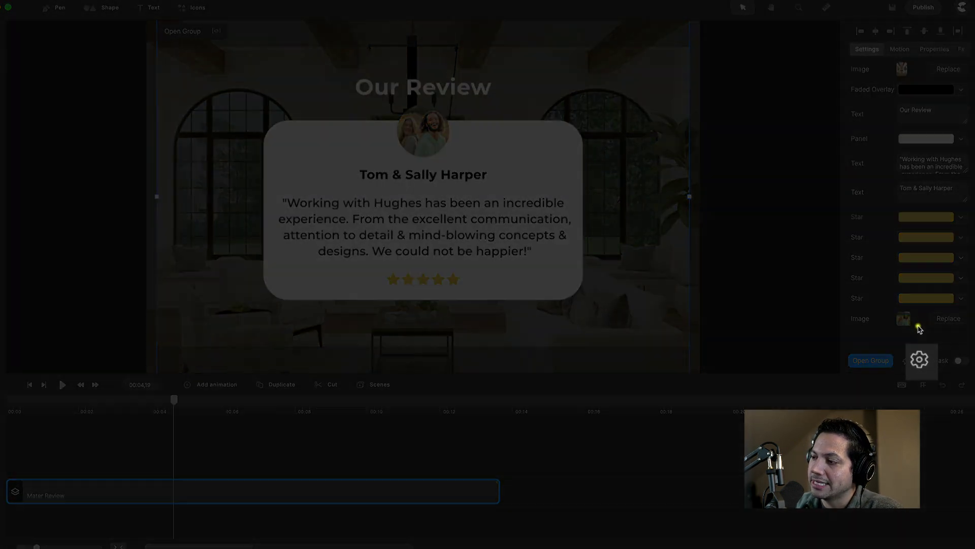
left_click(922, 362)
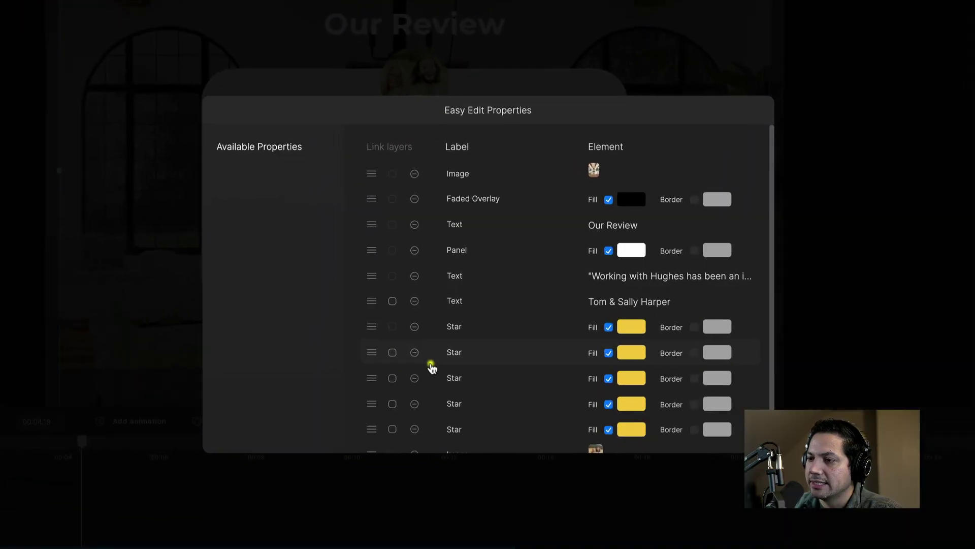
scroll(432, 367, "down", 1)
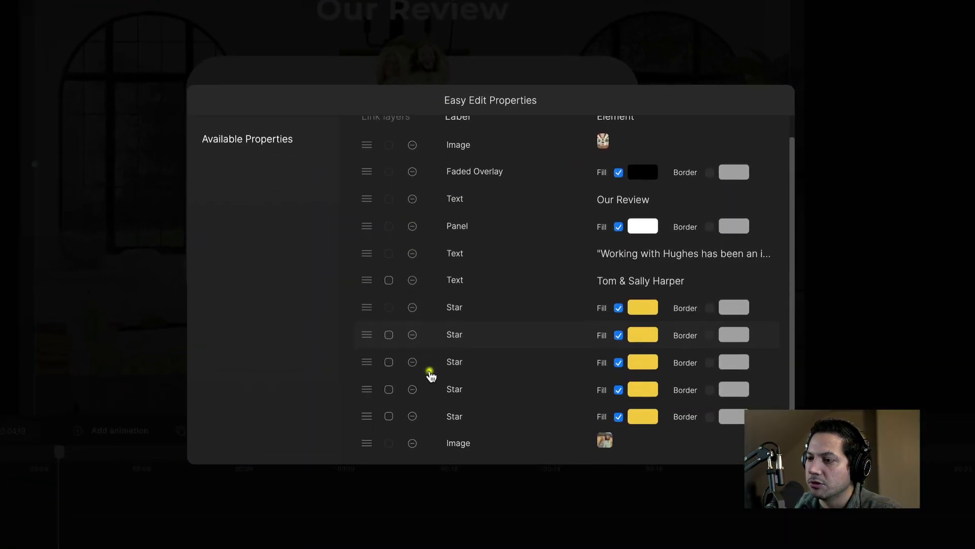
left_click_drag(371, 429, 391, 433)
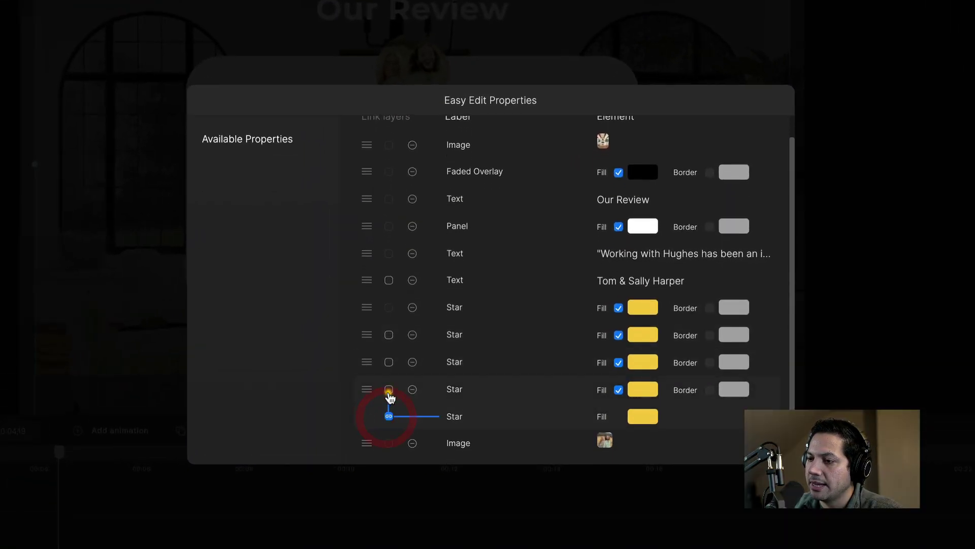
left_click(389, 389)
left_click(388, 362)
left_click(390, 335)
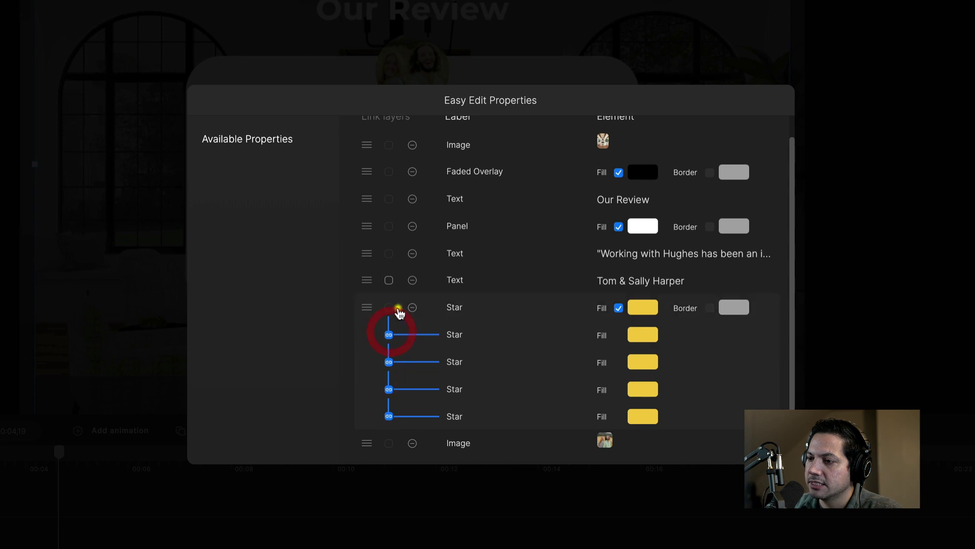